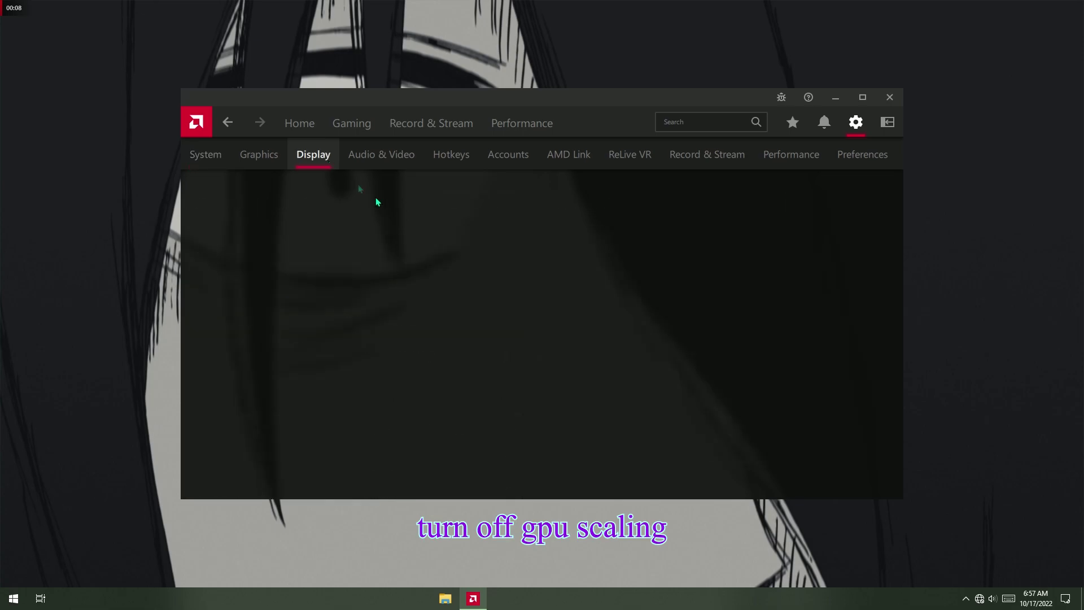
Disable GPU Scaling in the AMD display settings and close the window
scroll(649, 401, down, 3)
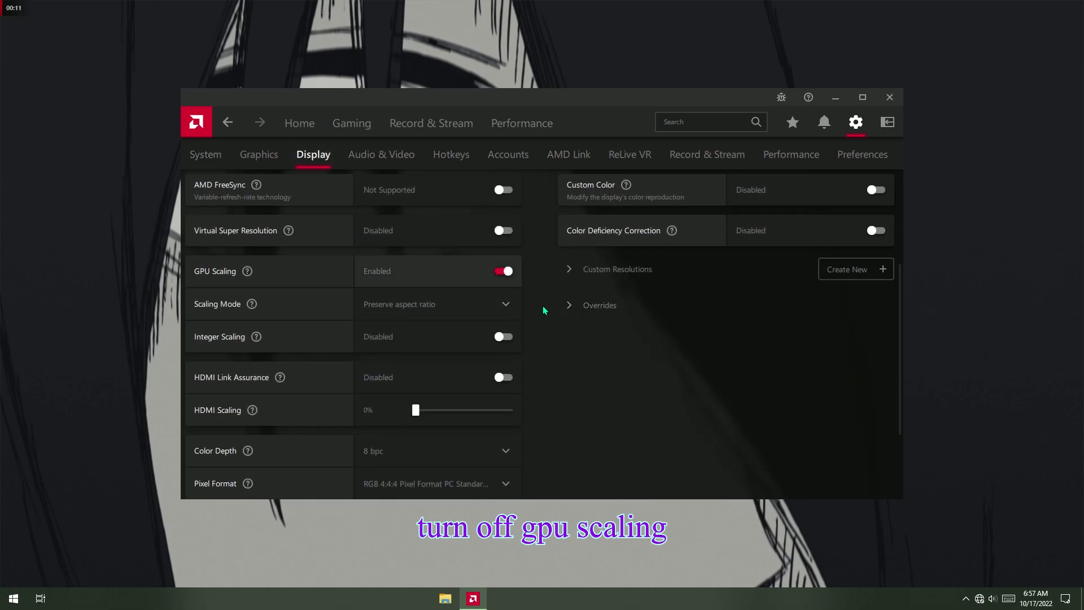
click(504, 271)
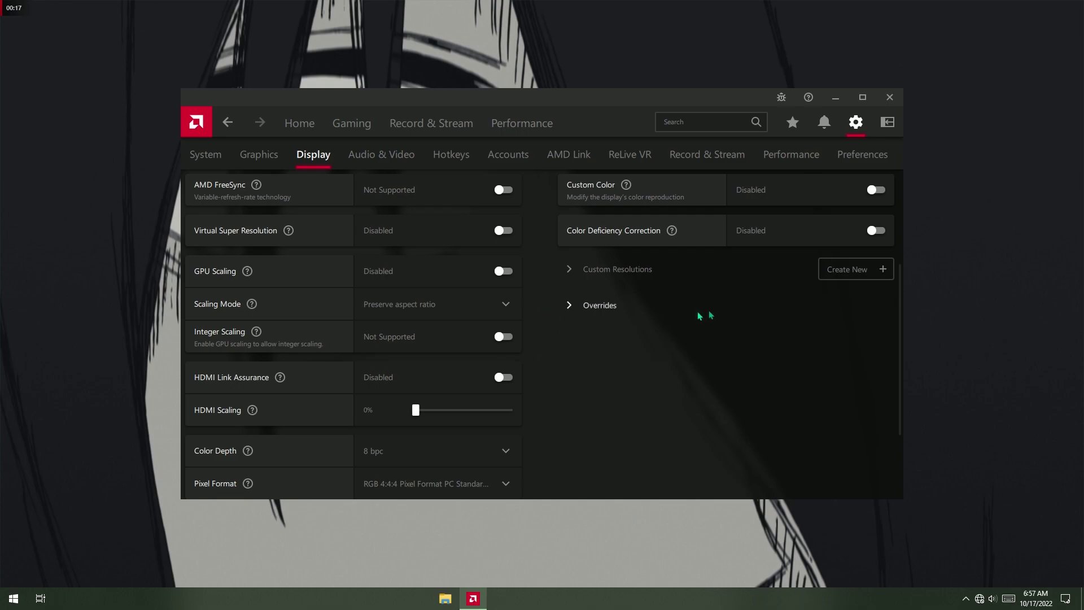
click(890, 98)
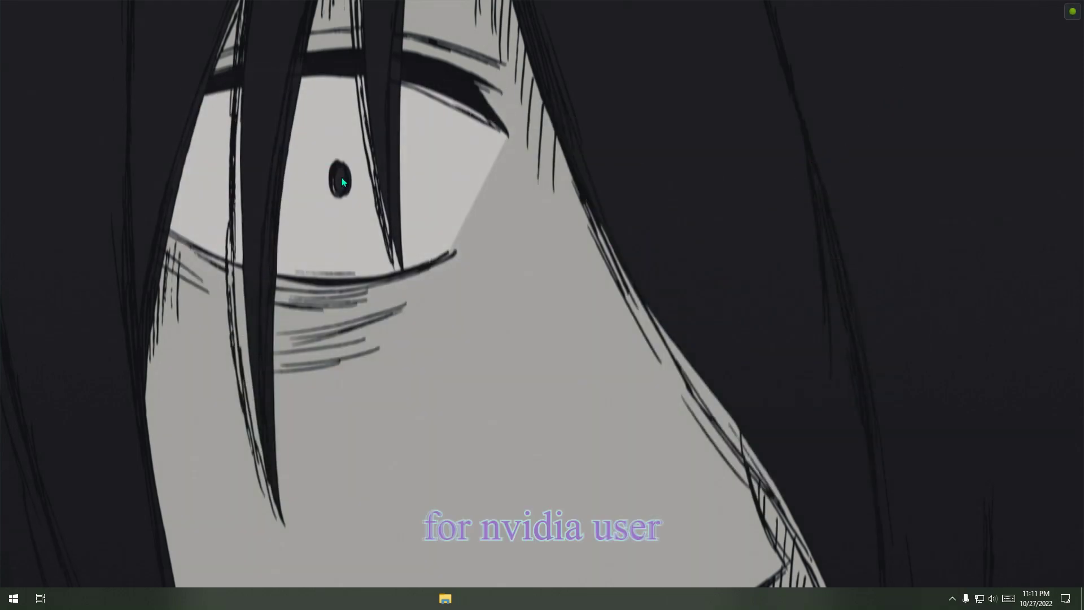
Open the NVIDIA Control Panel from the desktop and go to Manage 3D Settings
right_click(342, 179)
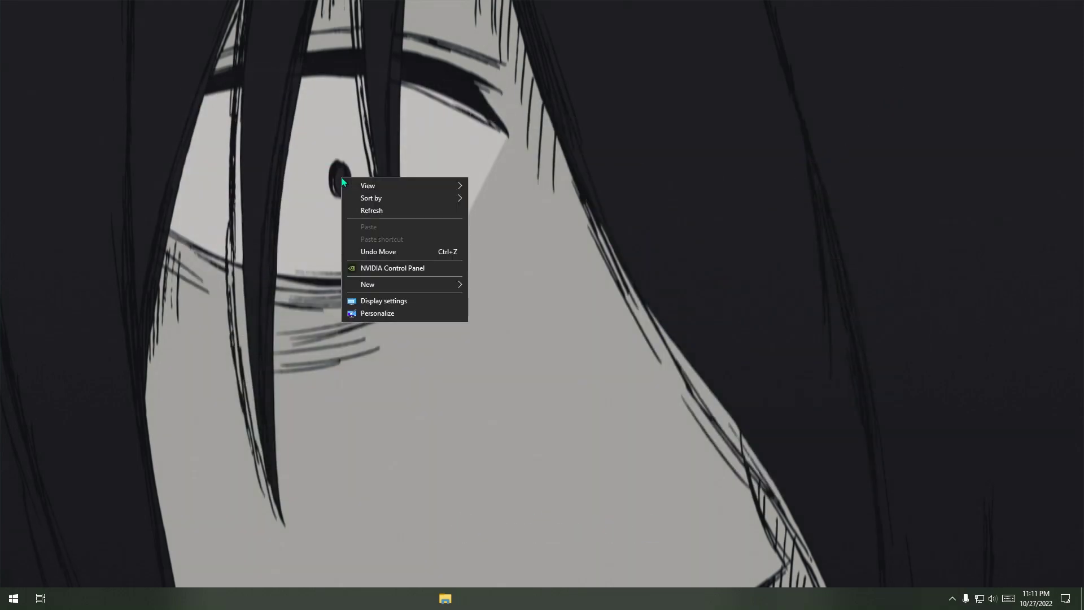
click(344, 270)
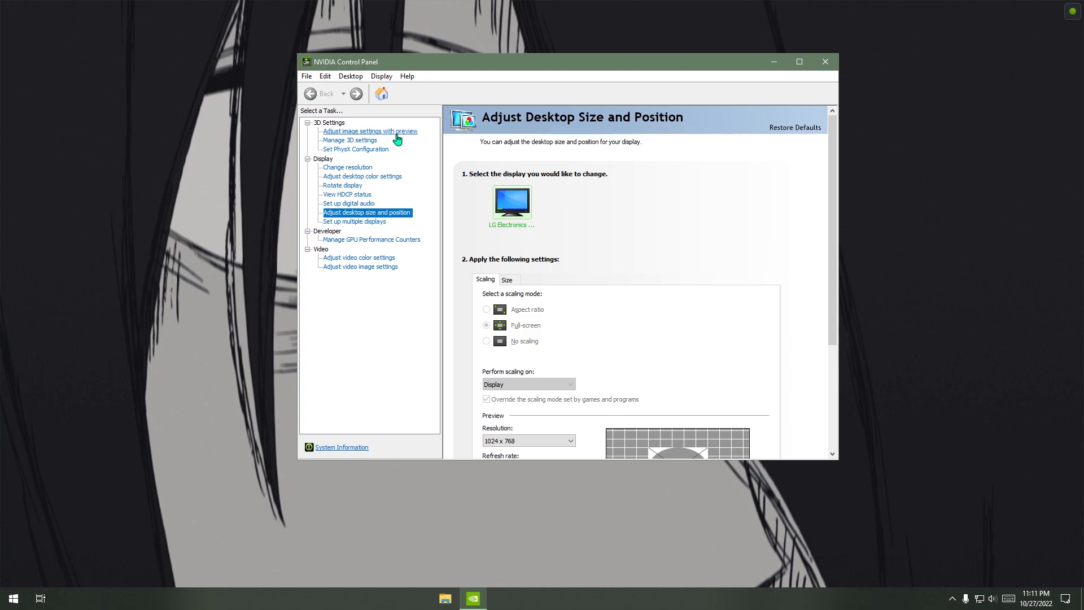
click(401, 212)
click(372, 142)
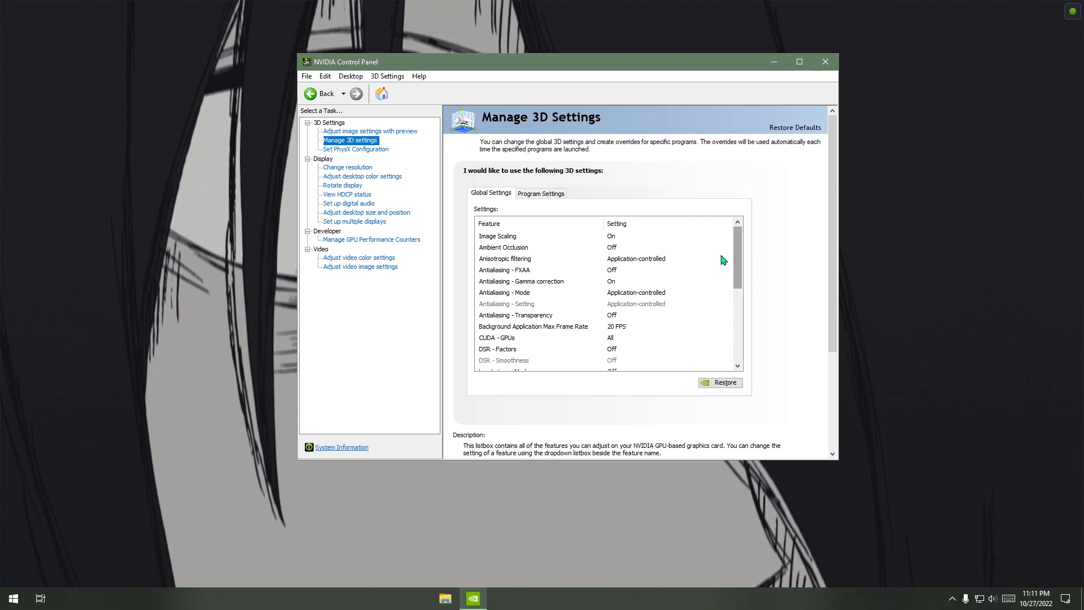
Turn off Image Scaling in the global 3D settings and apply the change
click(729, 239)
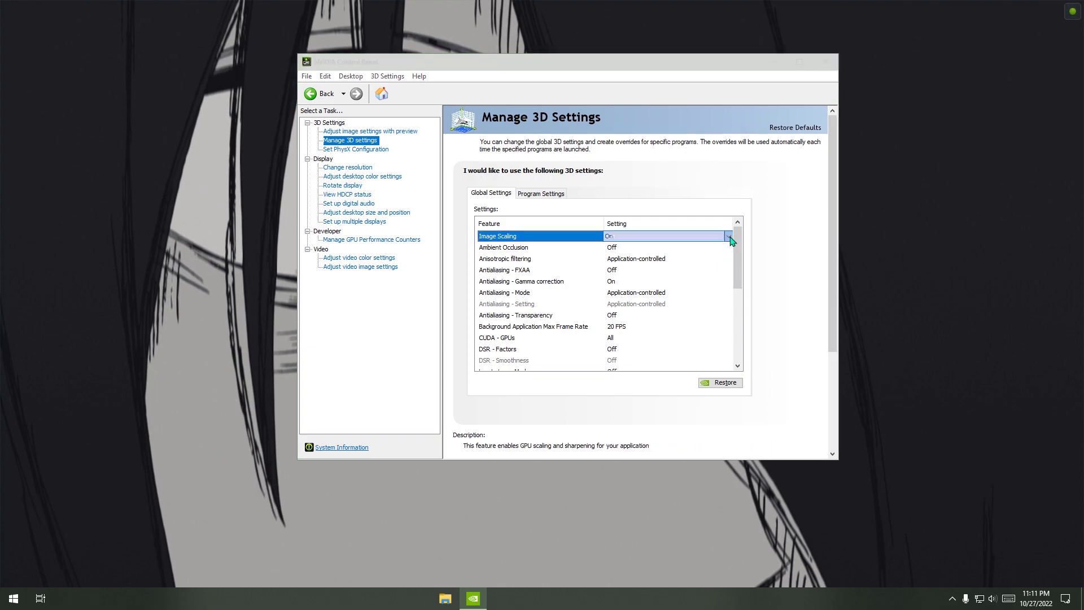
click(731, 241)
click(623, 260)
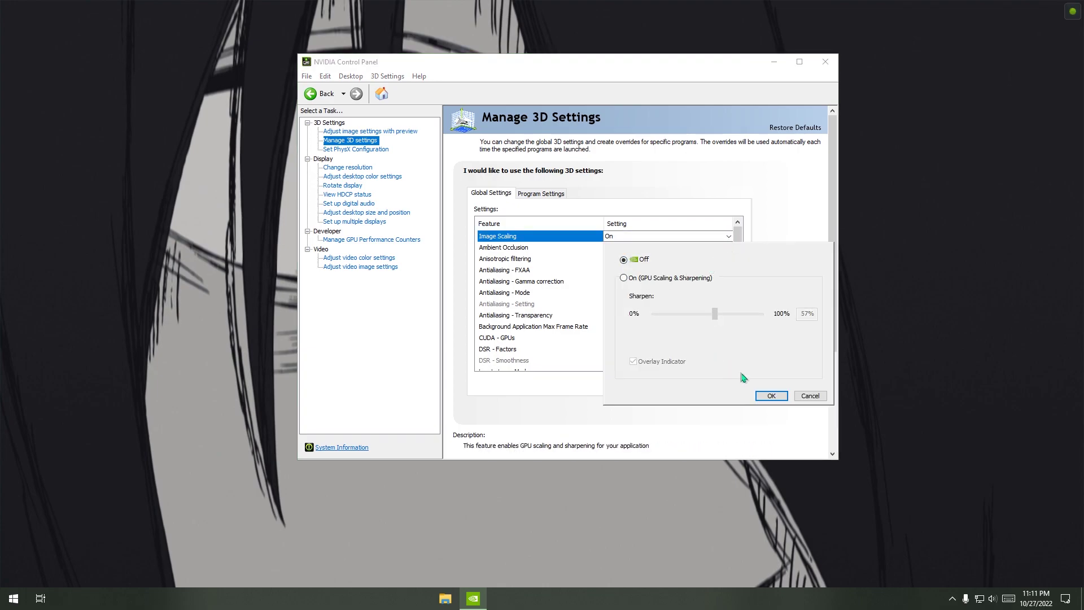
click(771, 397)
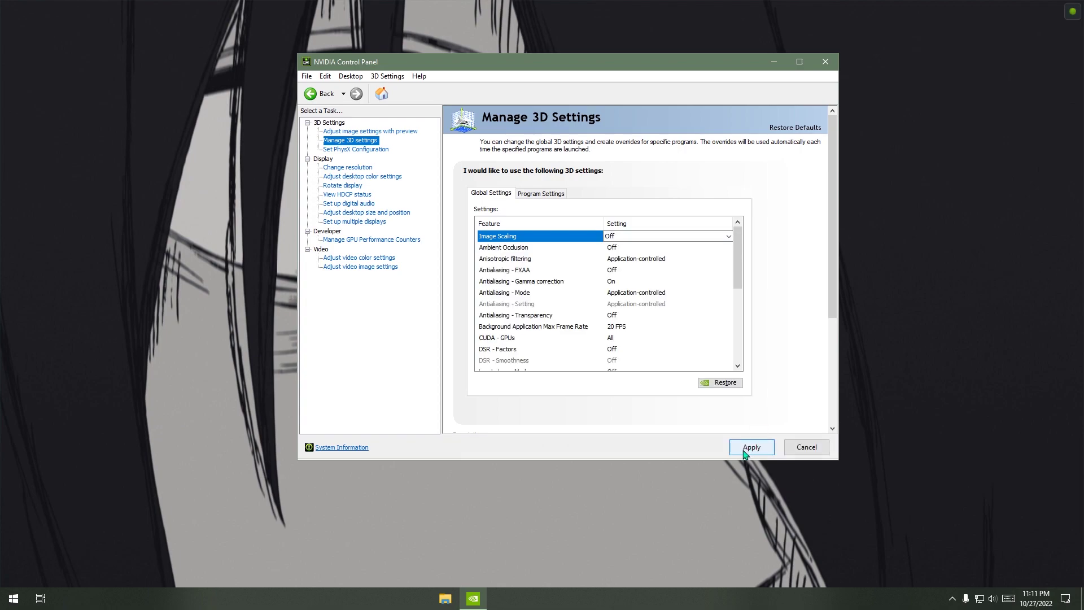
click(743, 450)
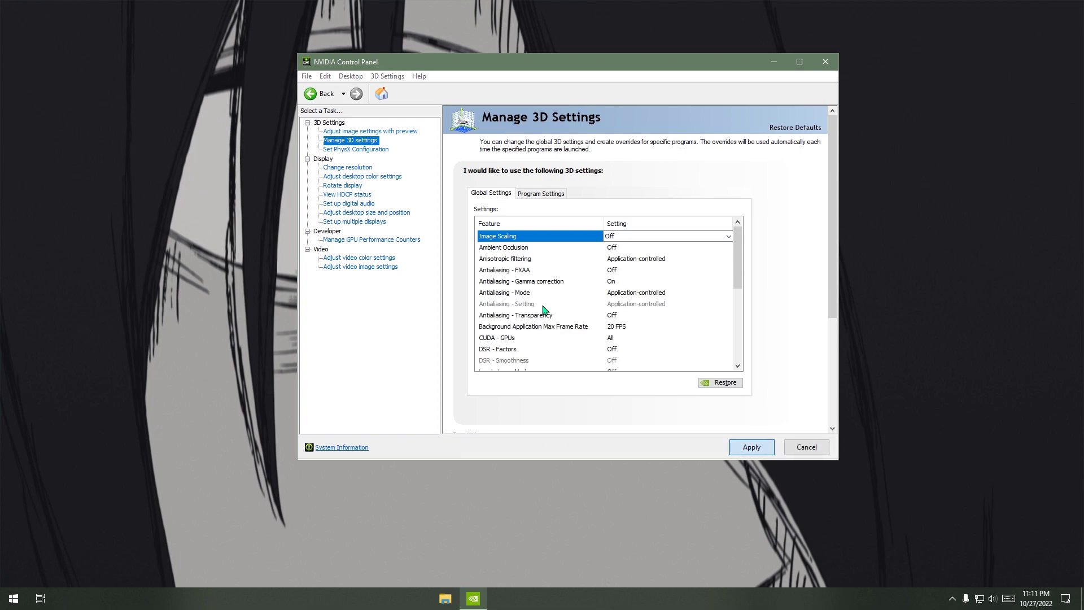
click(608, 279)
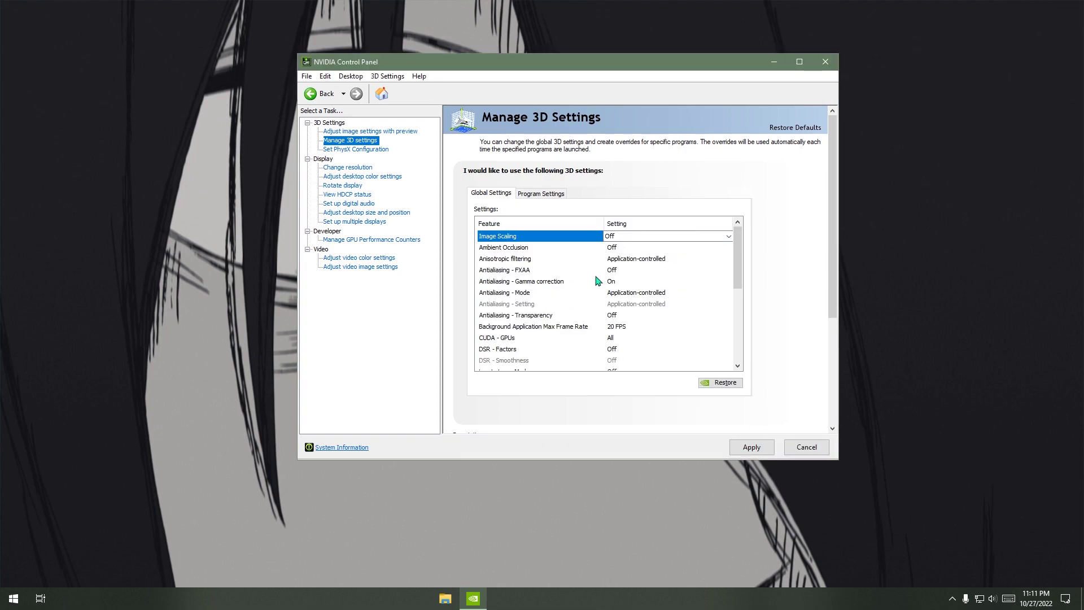
Set desktop scaling to be performed on Display in the desktop size and position settings, and close the control panel
click(407, 214)
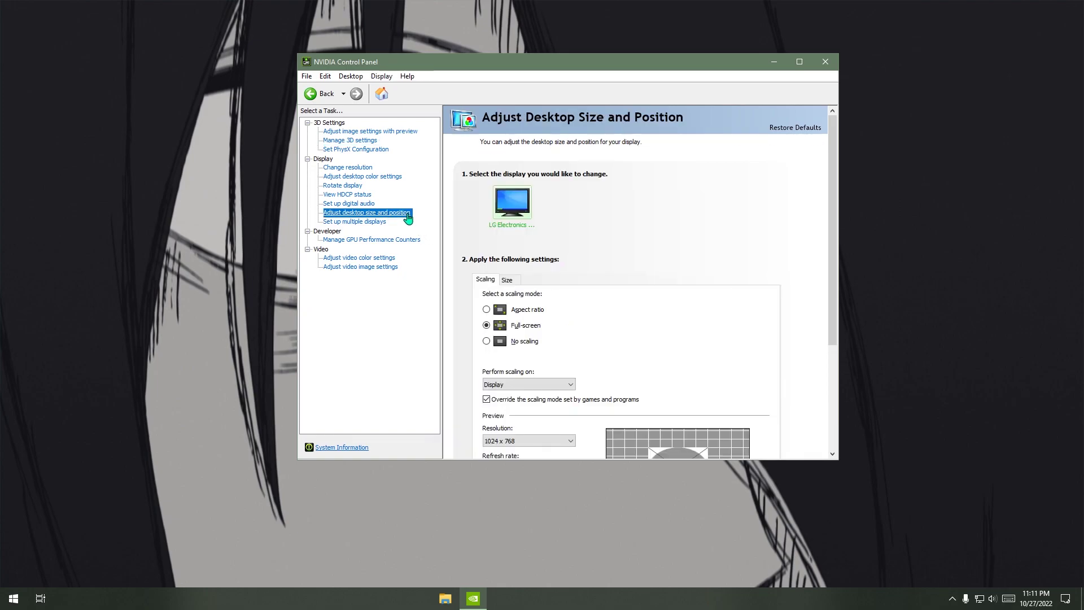
click(572, 385)
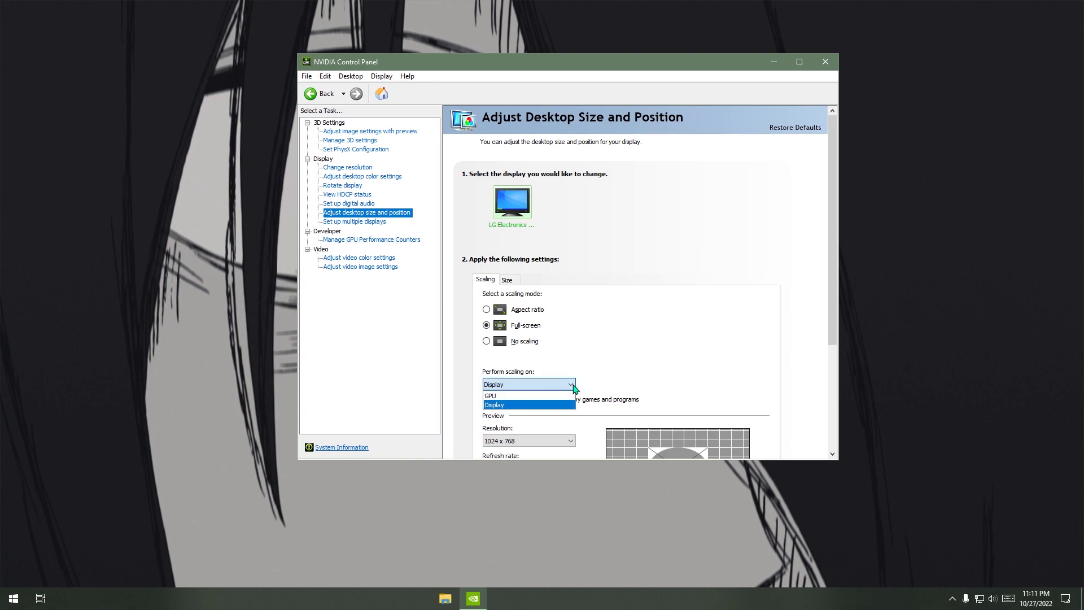
click(573, 405)
click(571, 384)
click(569, 405)
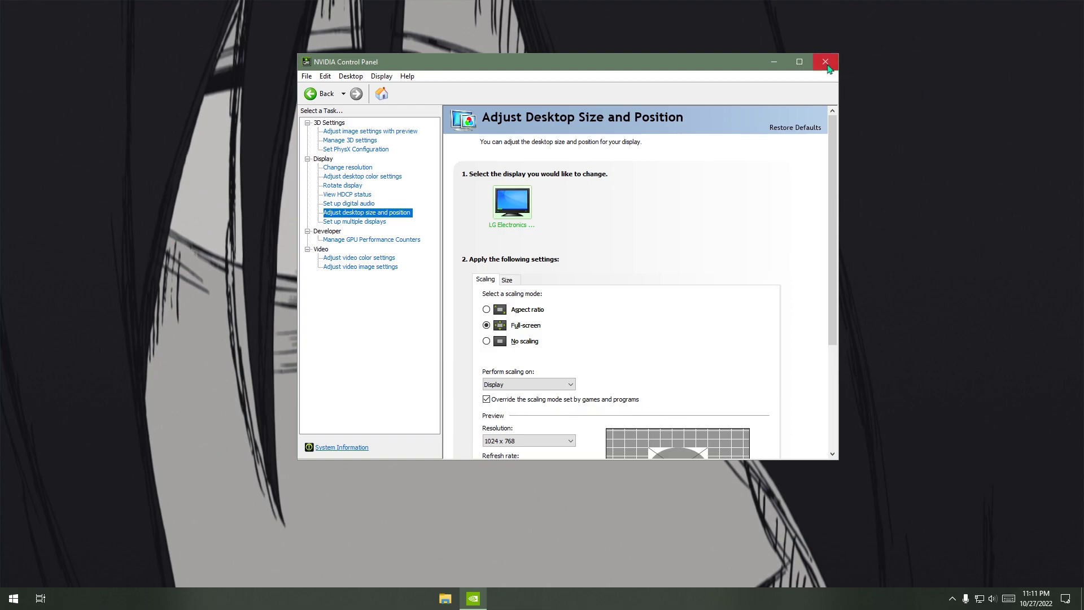
click(827, 64)
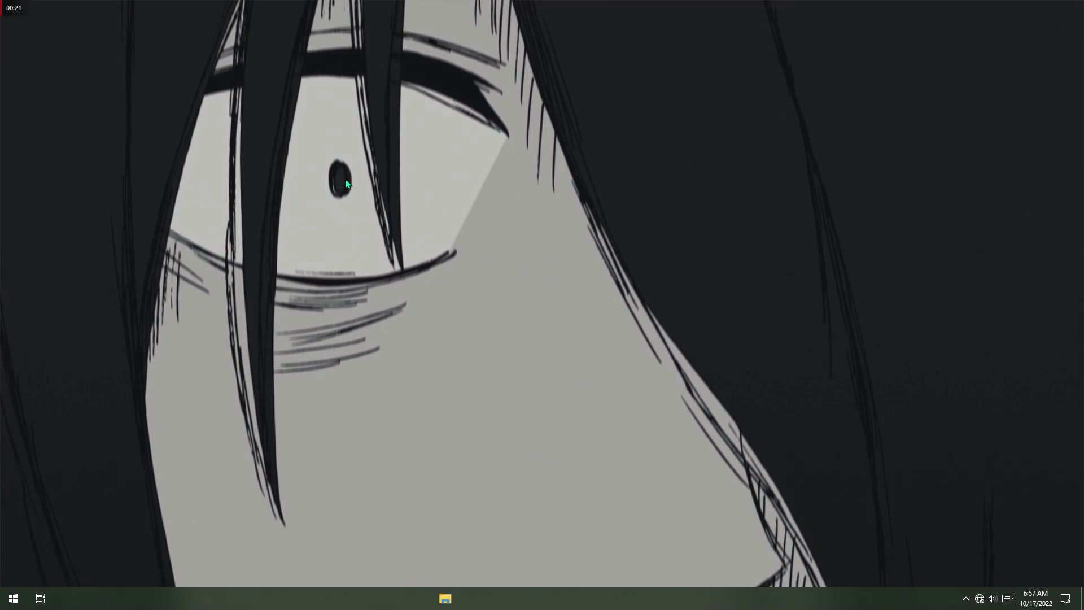
Open the adapter properties for Display 1 from the Windows advanced display settings and bring up the list of all valid modes
right_click(346, 191)
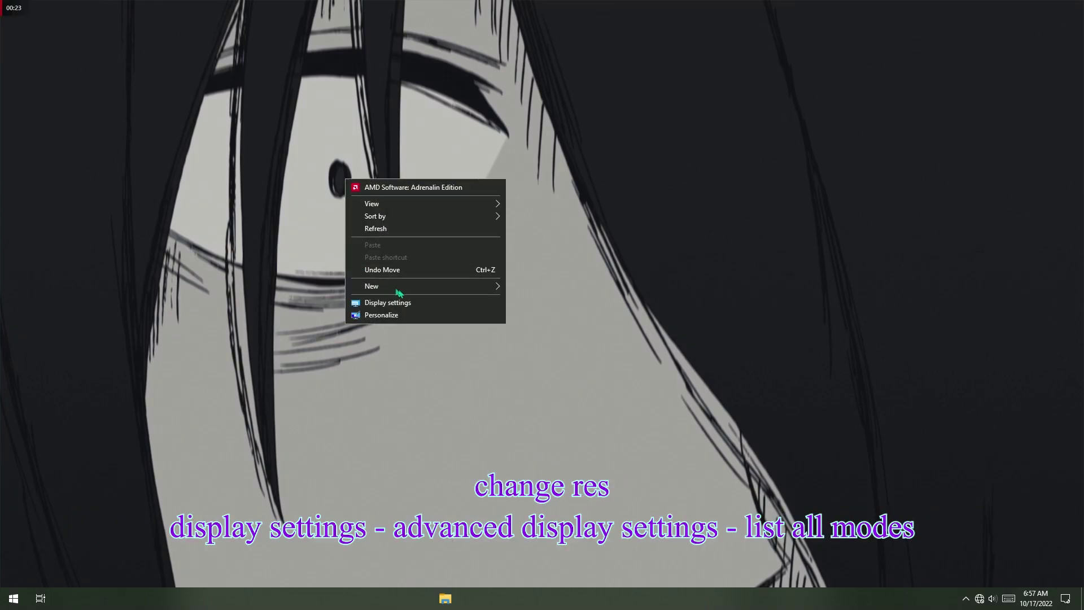
click(421, 305)
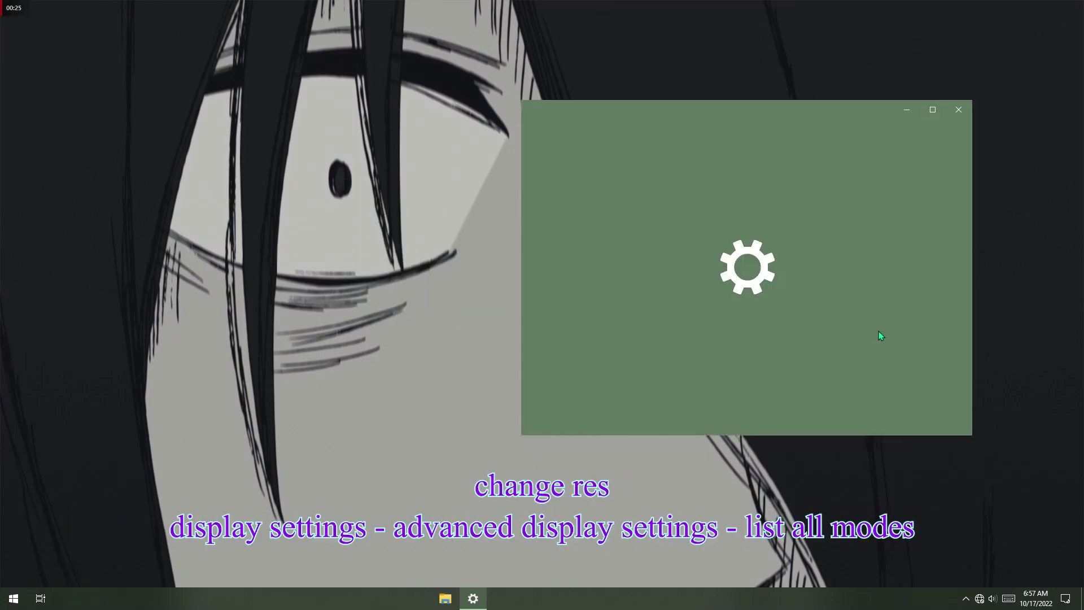
scroll(841, 346, down, 6)
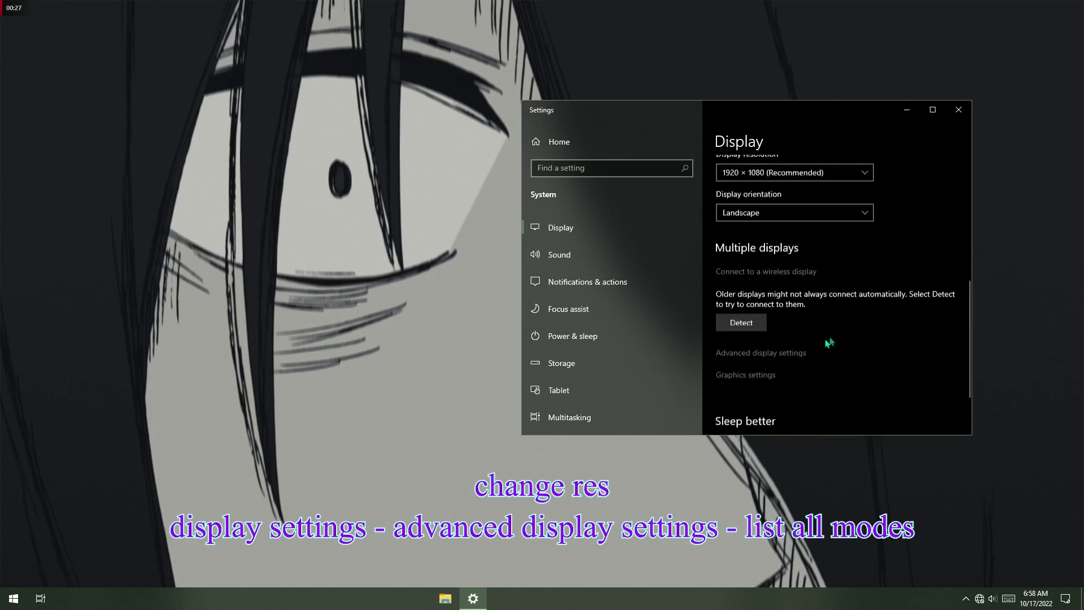
click(794, 354)
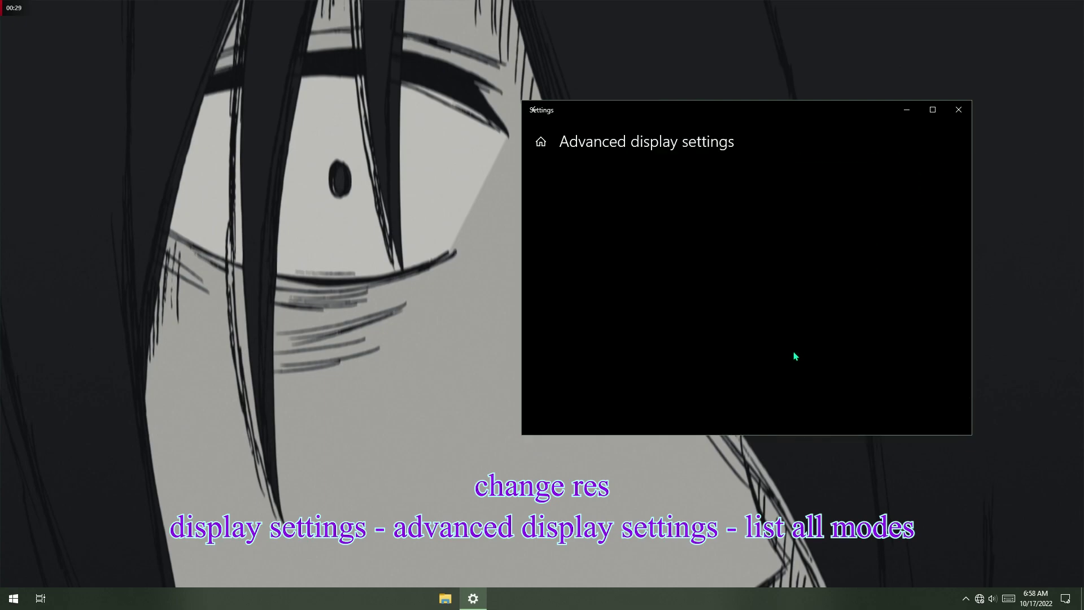
scroll(795, 356, down, 1)
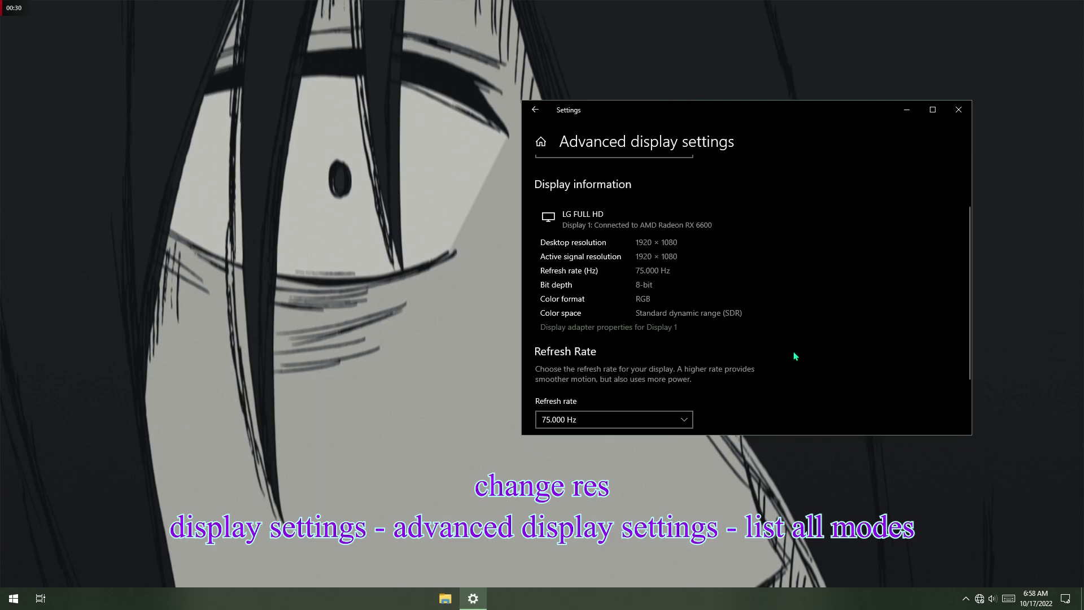
click(670, 333)
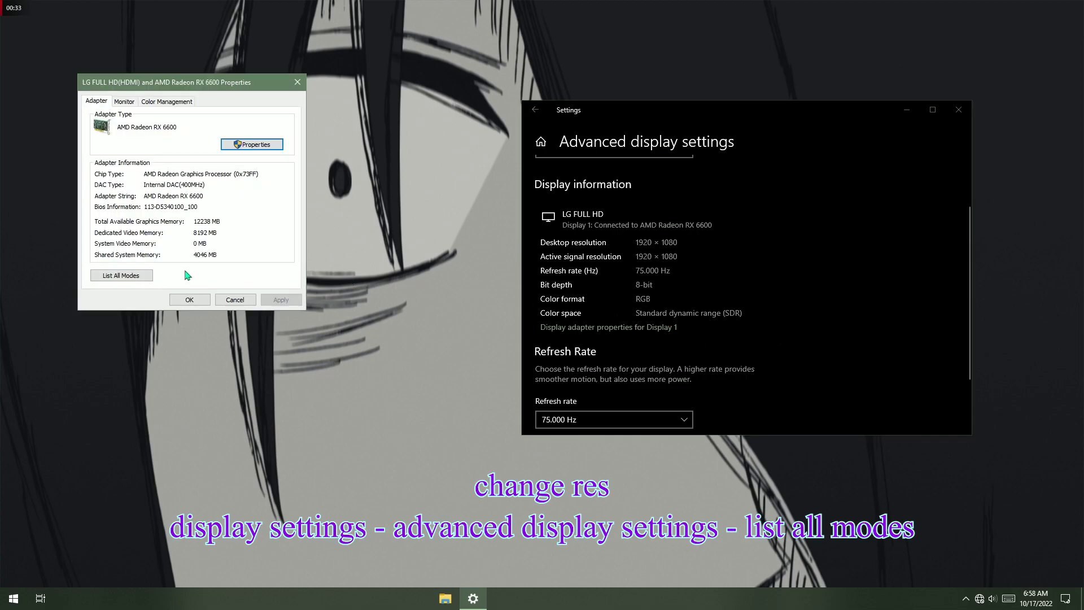
click(147, 277)
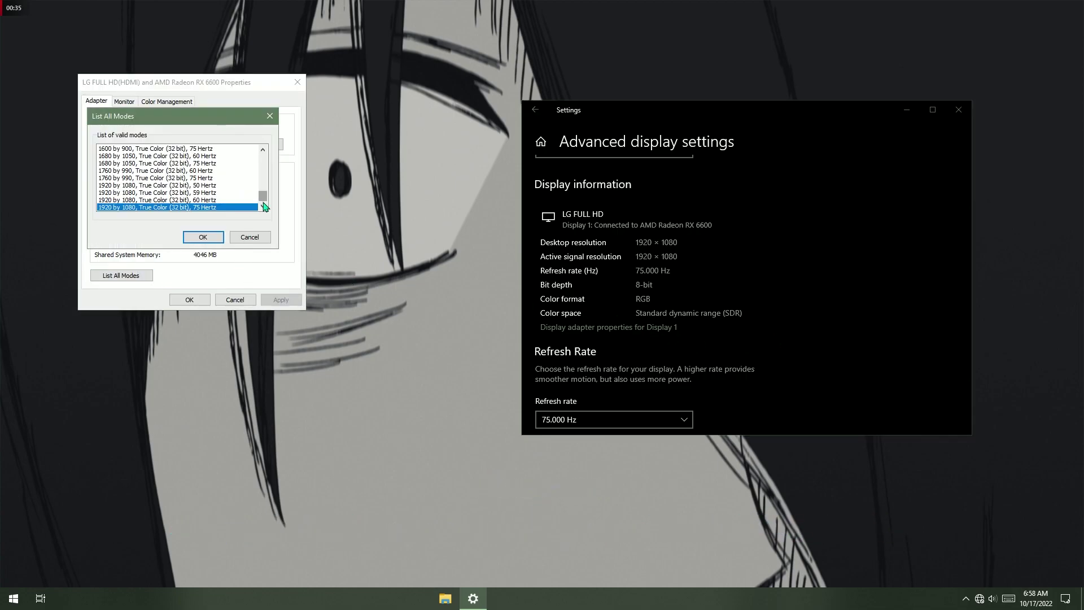
Switch the display to the 1024 by 768, True Color (32 bit), 75 Hertz mode, keep the changes and close the adapter properties
scroll(257, 195, up, 3)
scroll(246, 190, up, 4)
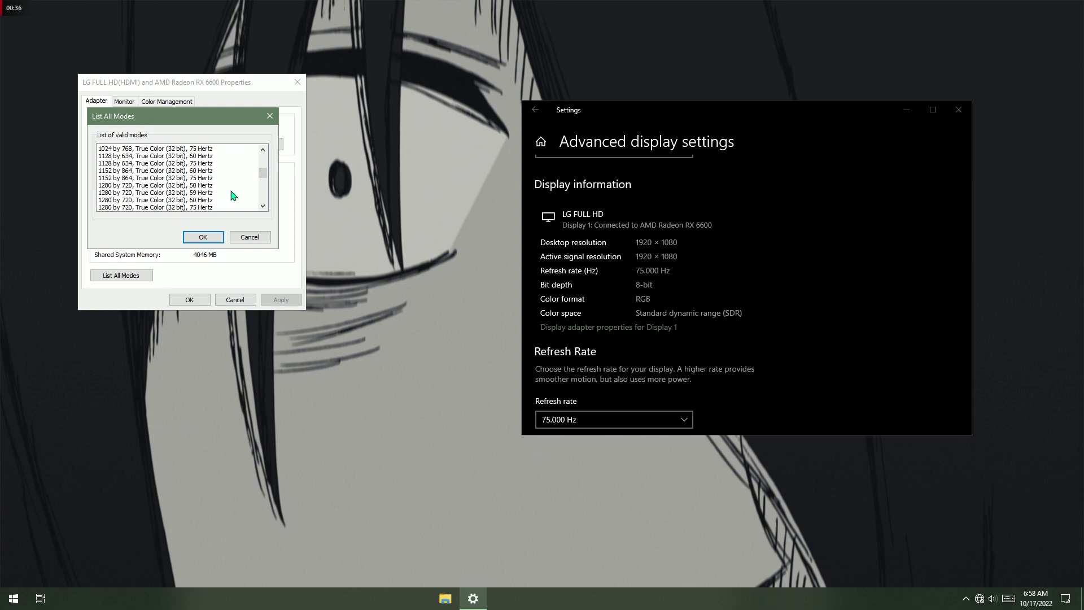
scroll(222, 193, up, 2)
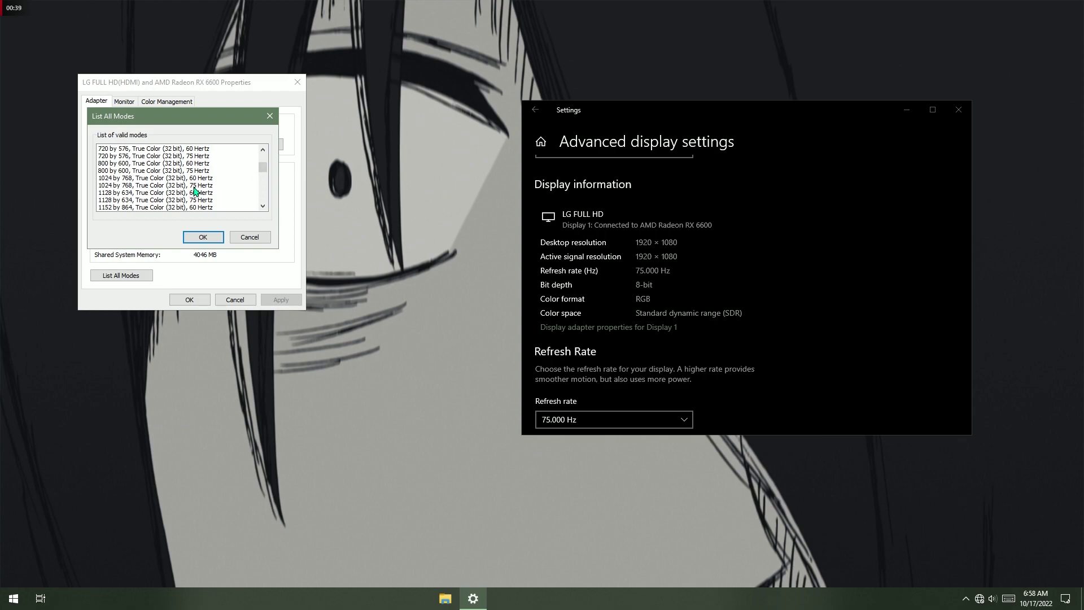
click(194, 187)
click(202, 237)
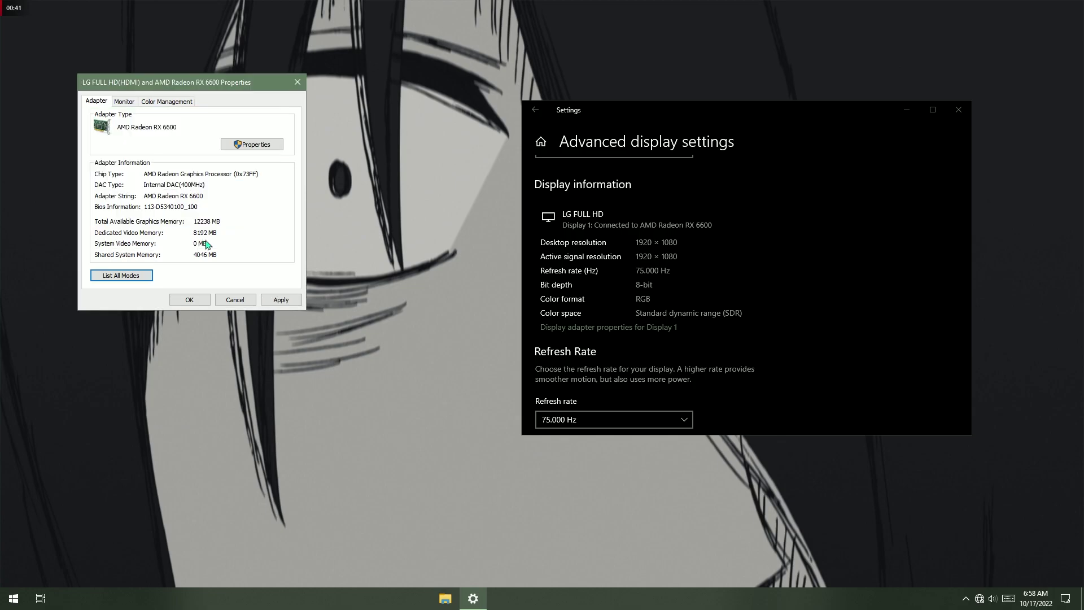
click(281, 300)
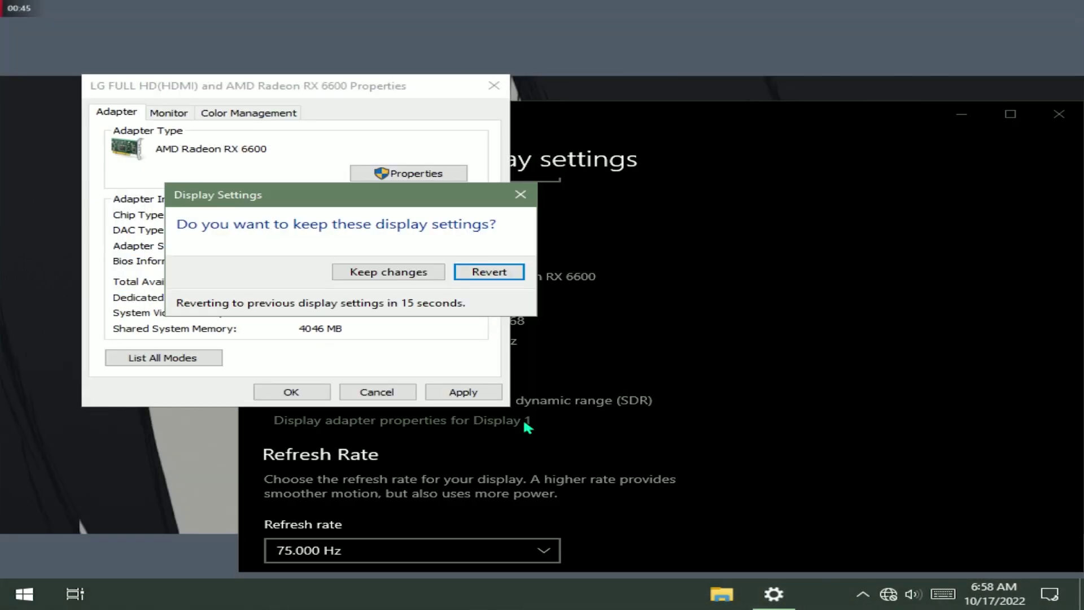
click(419, 276)
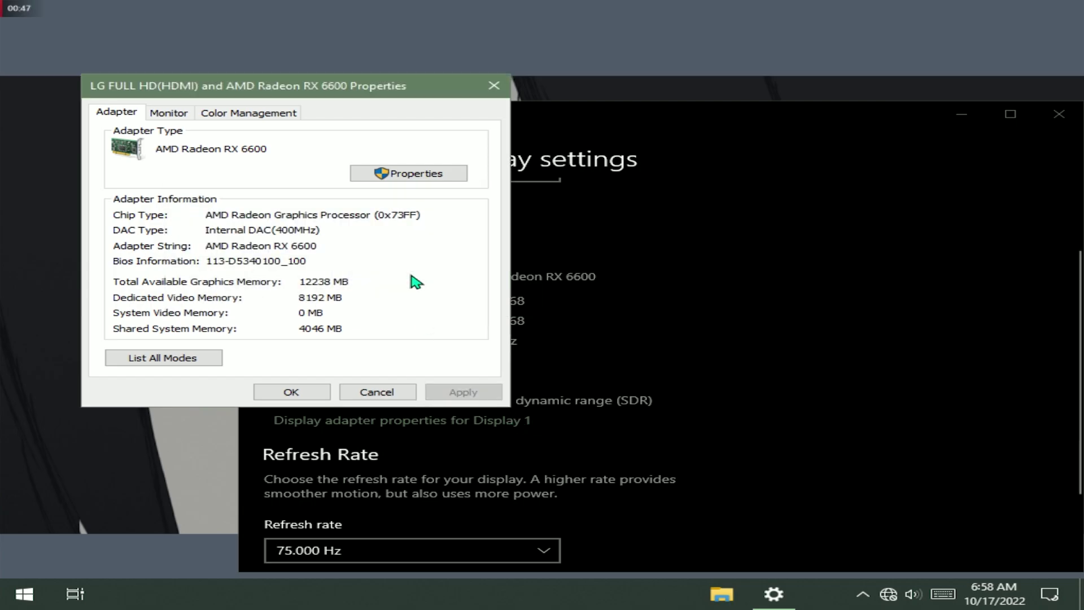
click(310, 396)
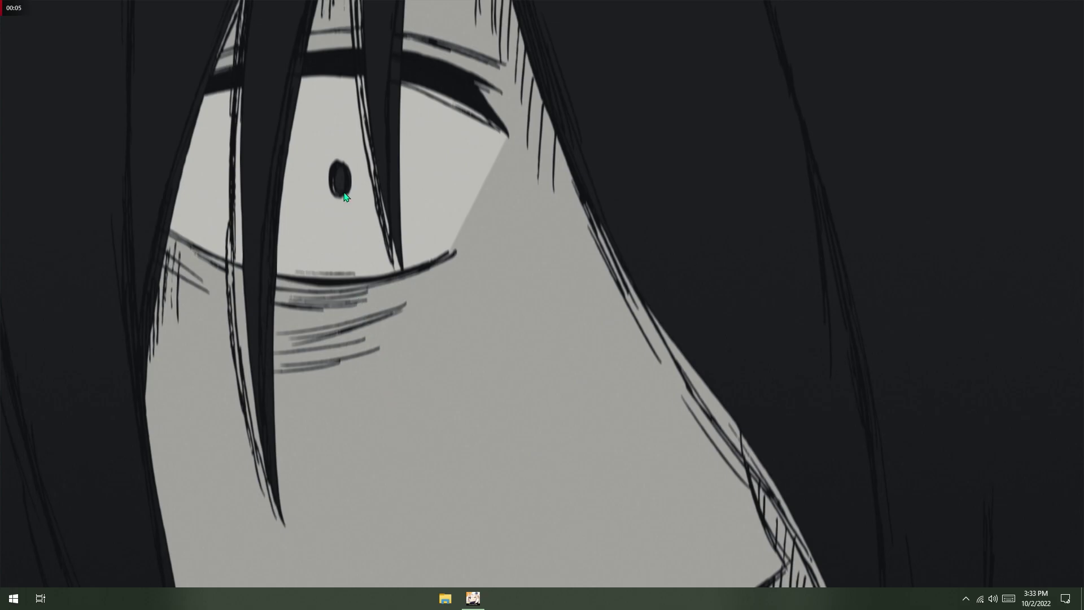
Open AMD Software: Adrenalin Edition and bring up the graphics and display settings in the Genshin Impact game profile
right_click(344, 193)
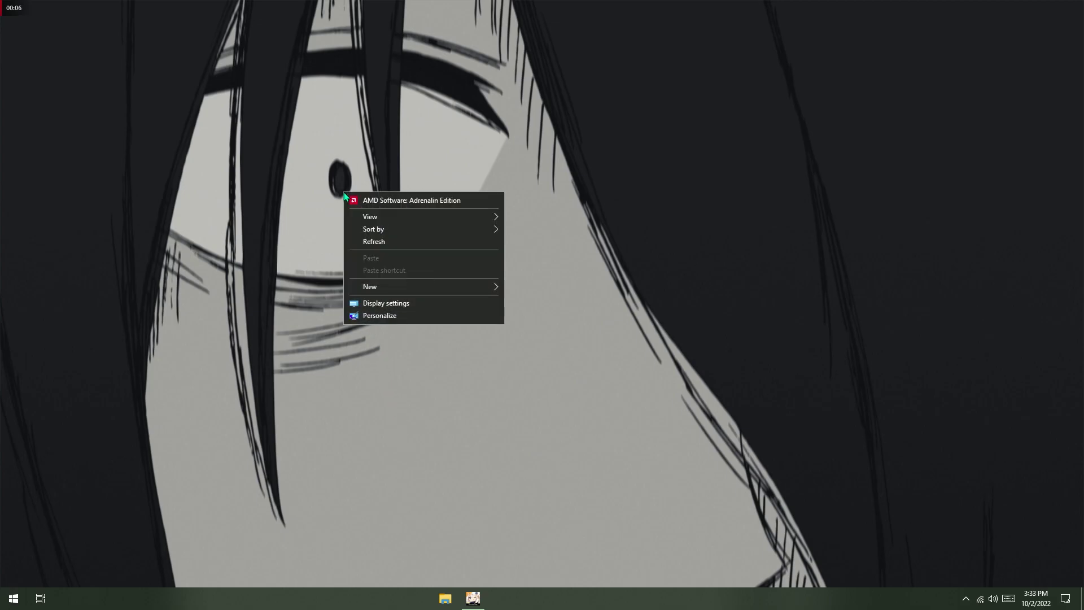
click(461, 202)
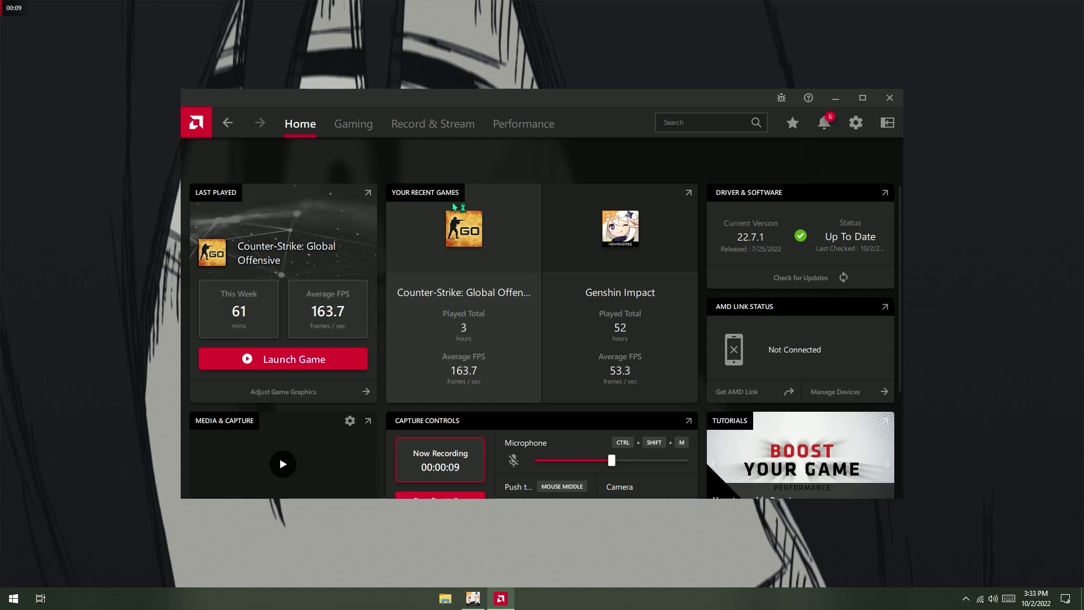
click(377, 124)
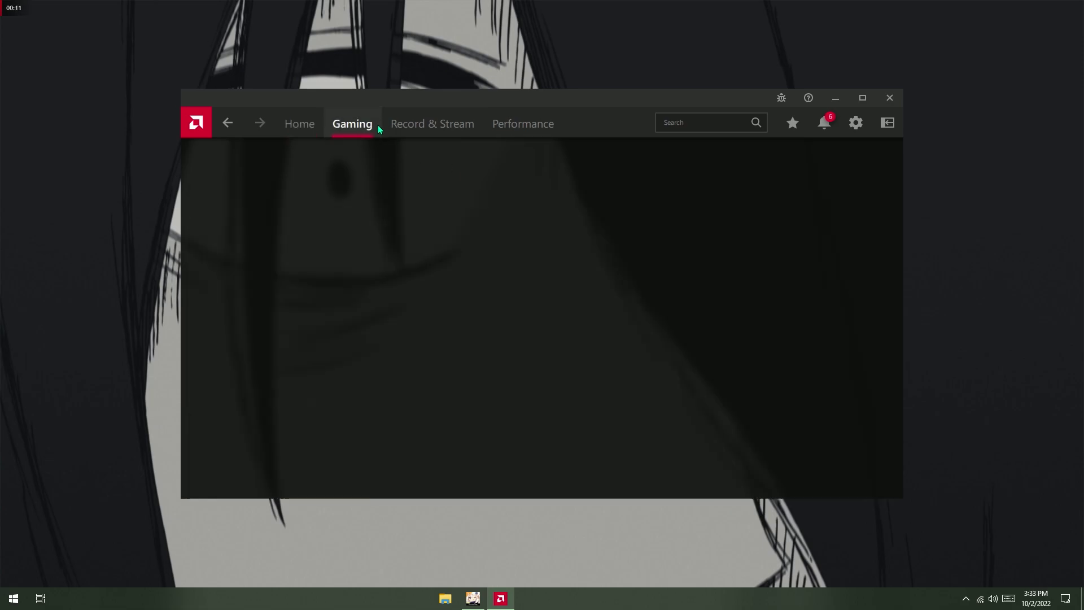
scroll(561, 280, down, 1)
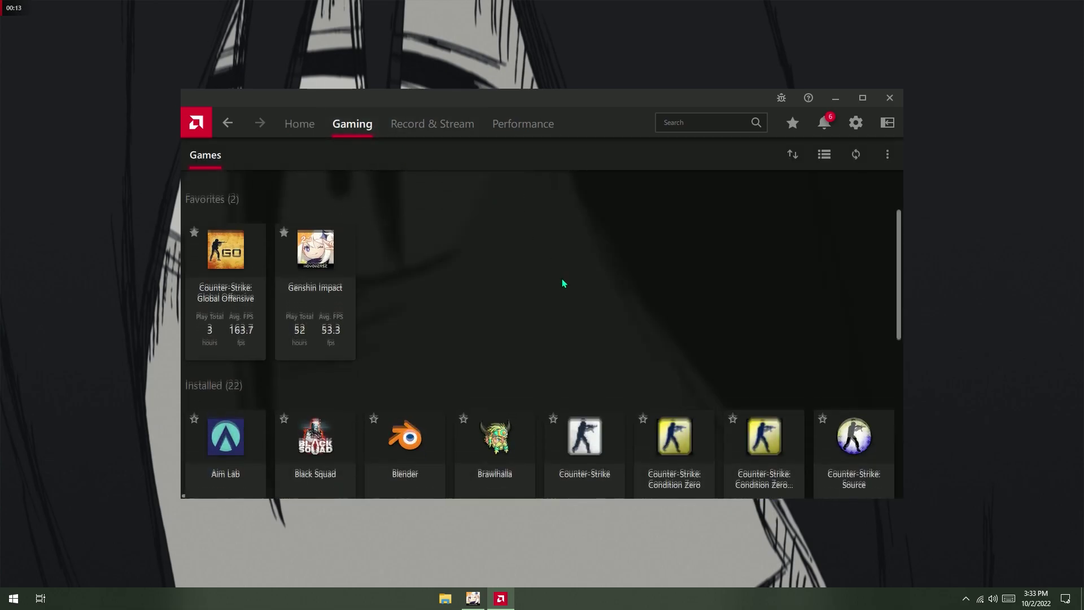
click(349, 275)
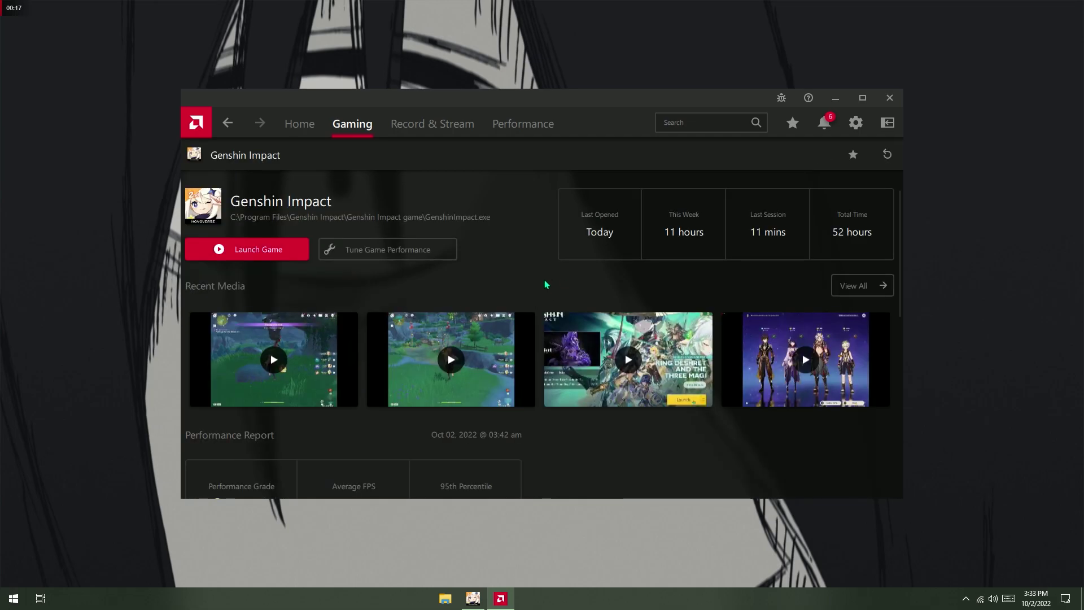
scroll(545, 279, down, 6)
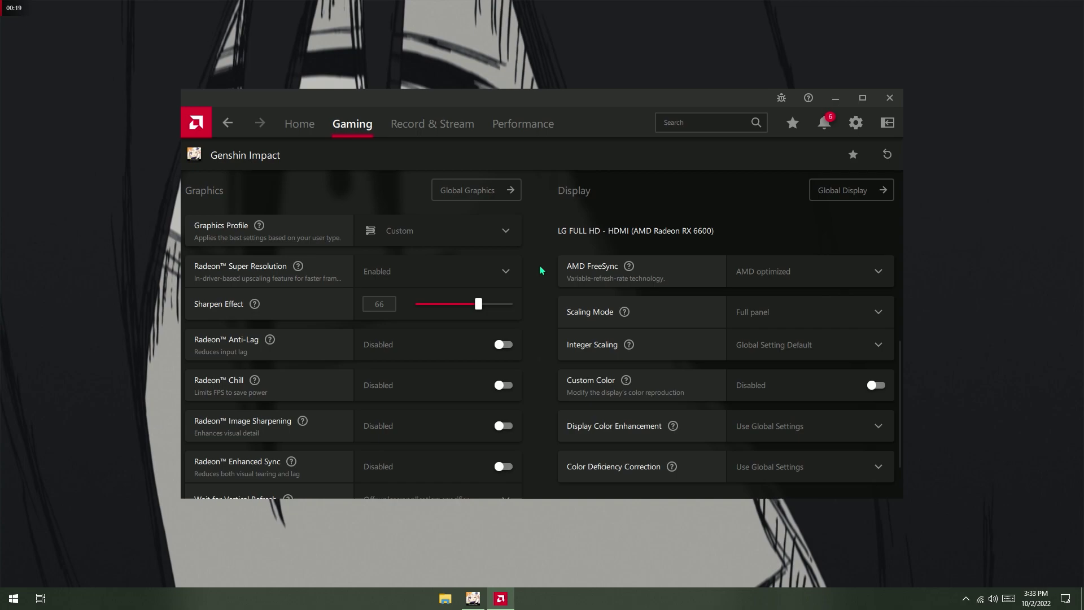
Use Enabled for Radeon Super Resolution and Full panel for the scaling mode in the Genshin Impact profile, and close AMD Software
click(506, 272)
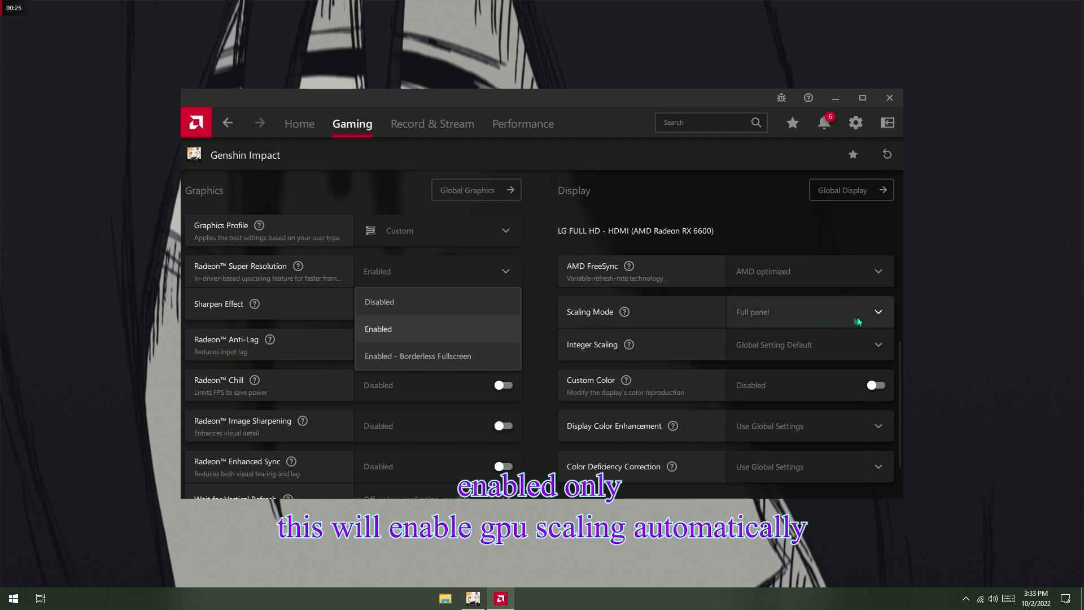
click(880, 316)
click(881, 318)
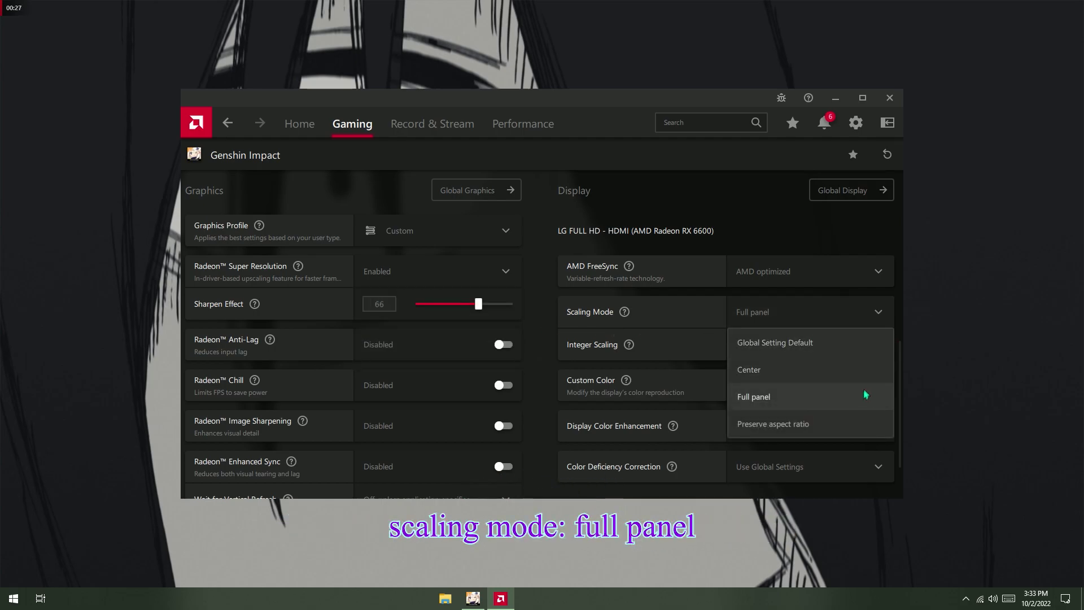
click(881, 313)
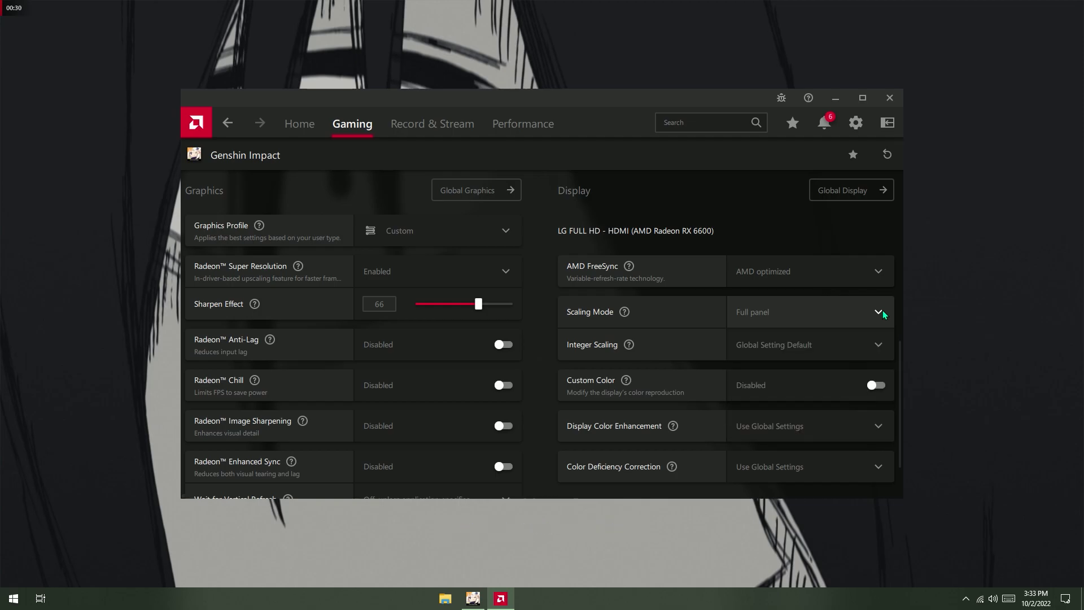
click(890, 99)
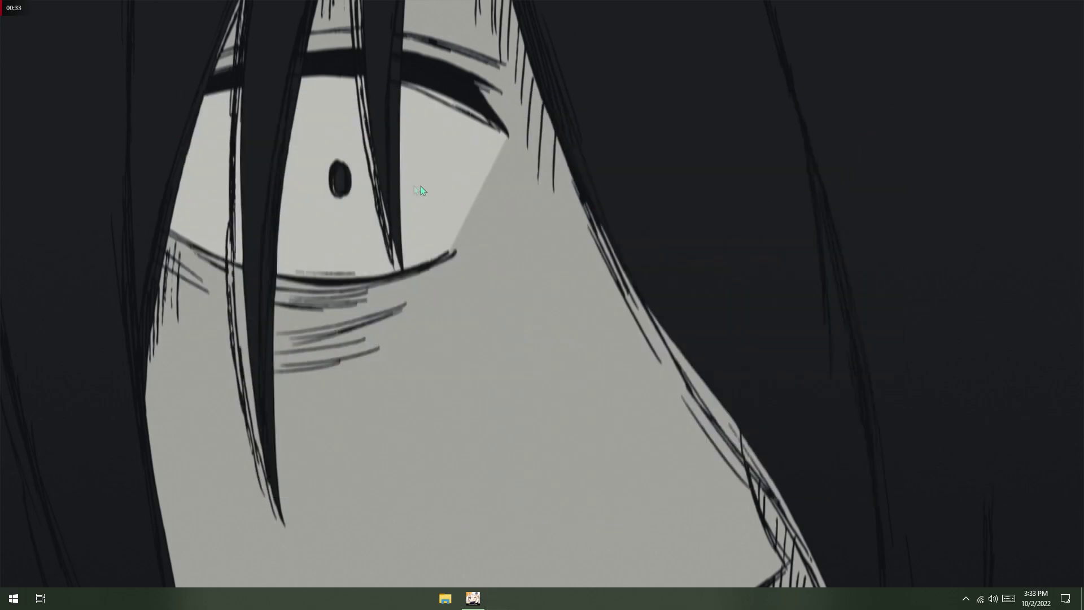
Set the display resolution to 1024 × 768 in the Windows display settings and keep the changes
right_click(342, 180)
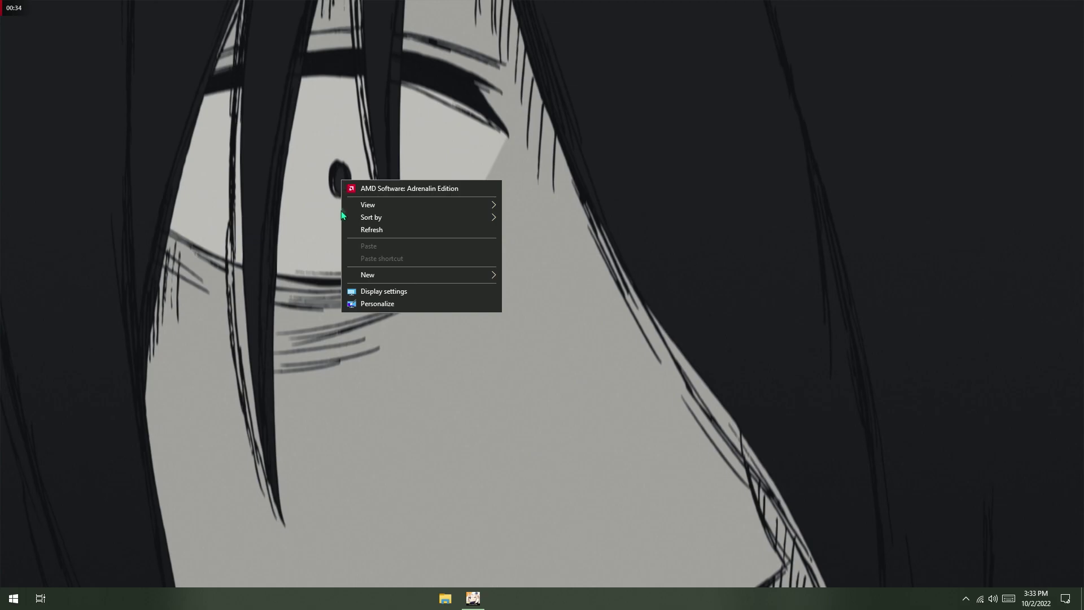
click(347, 290)
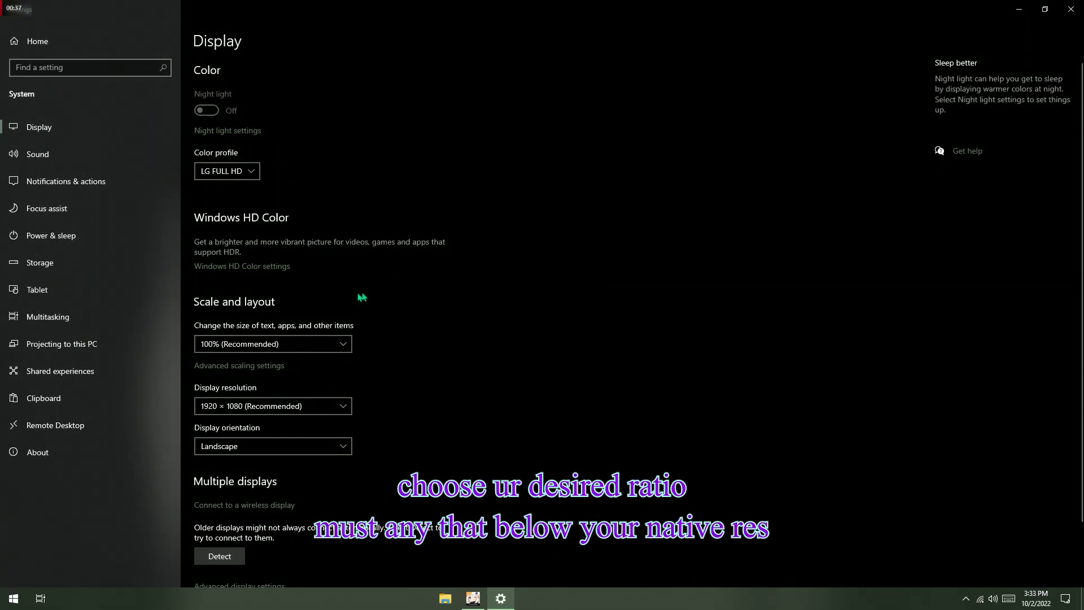
scroll(356, 297, down, 2)
click(333, 334)
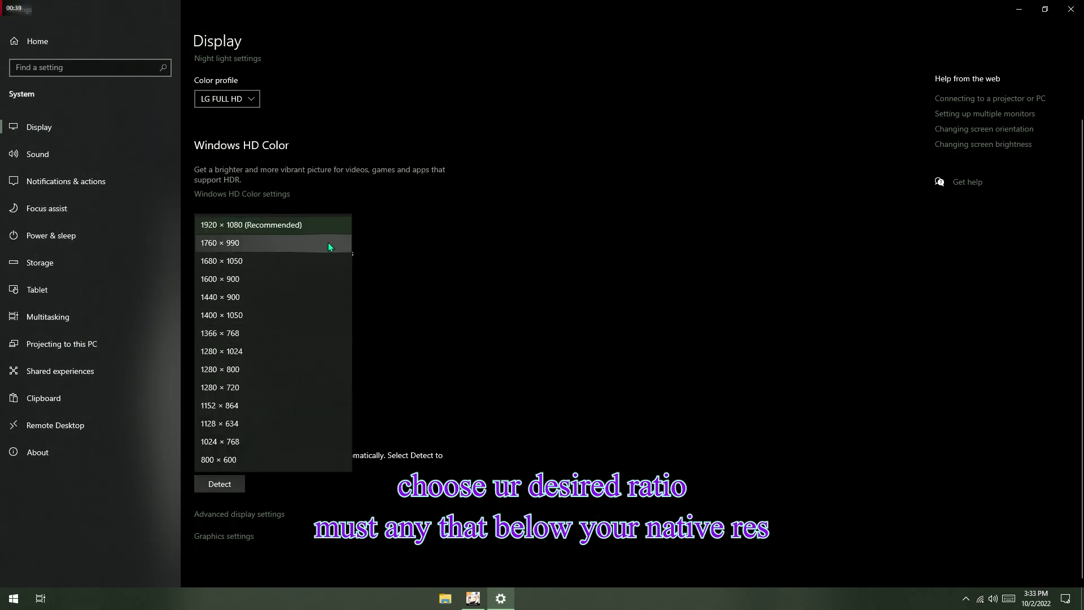
click(321, 442)
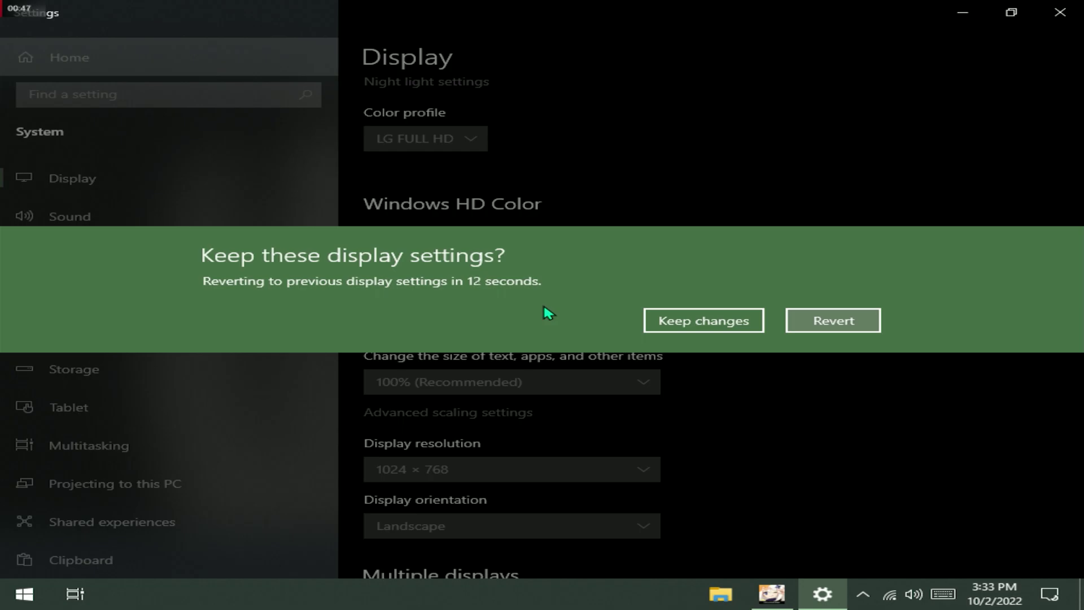
click(735, 319)
Set the refresh rate to 75.000 Hz in the advanced display settings, keep the changes and close Settings
scroll(770, 374, down, 10)
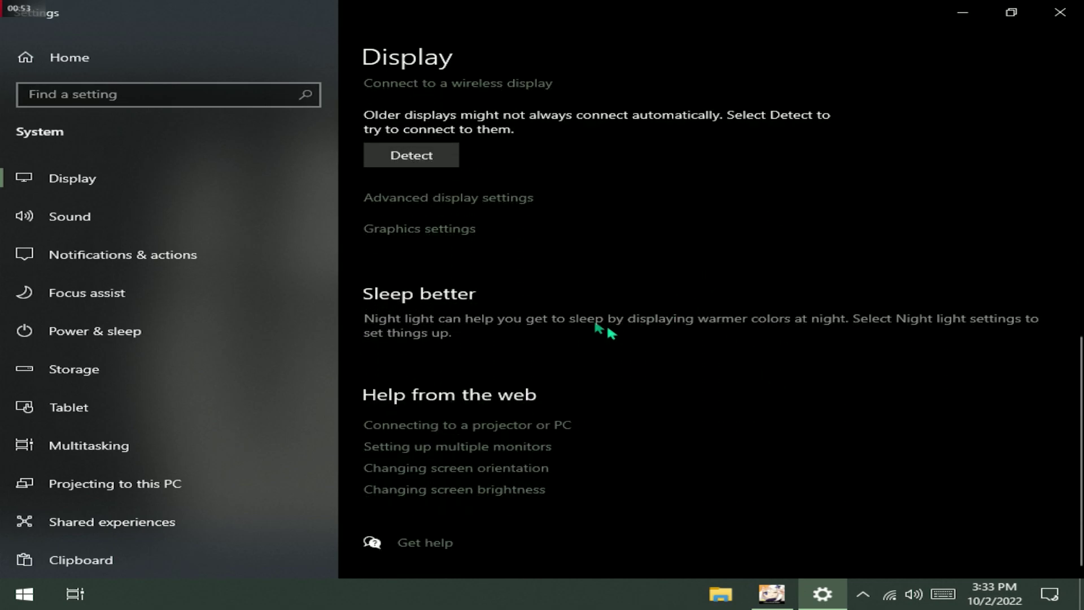
click(469, 197)
scroll(284, 408, down, 2)
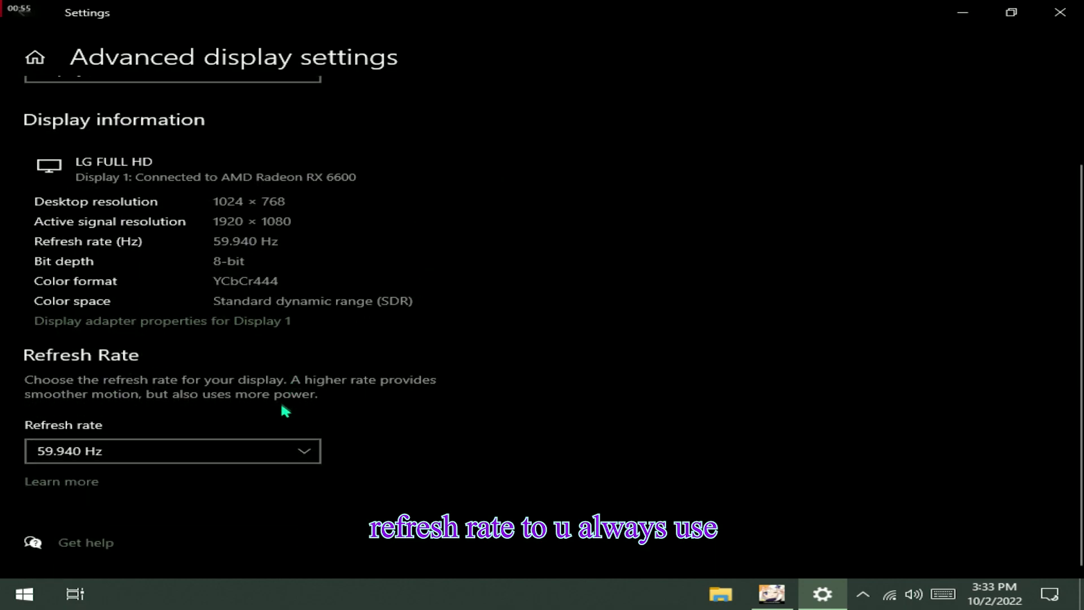
click(303, 450)
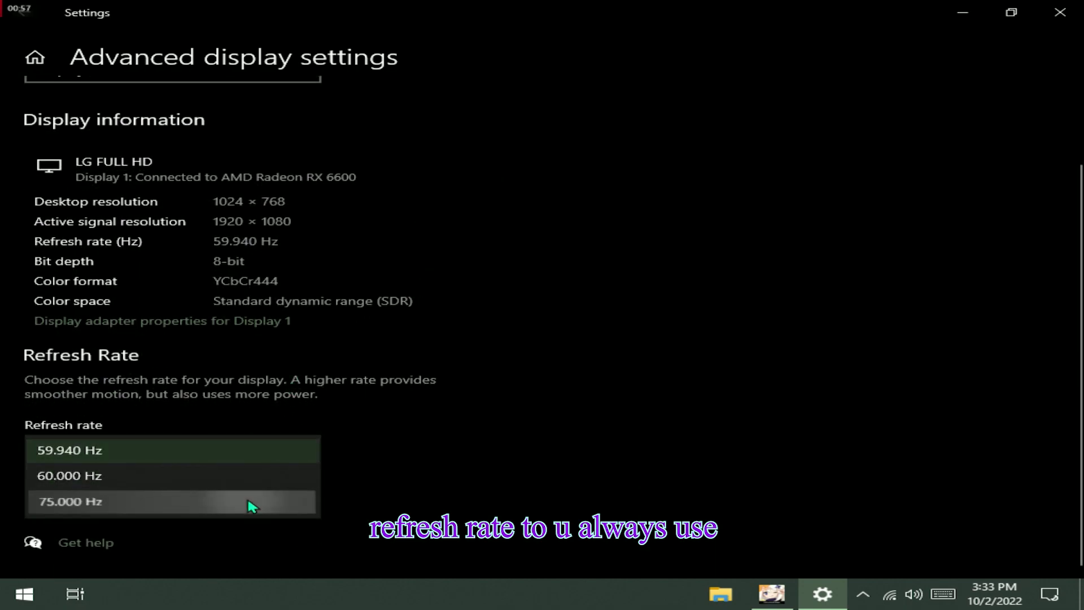
click(252, 502)
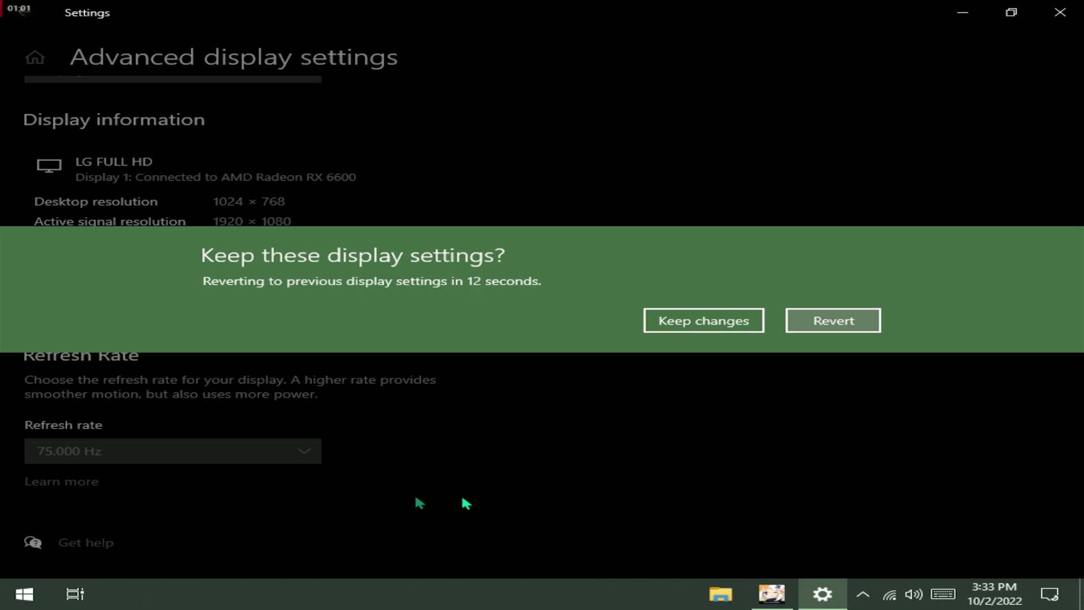
click(756, 326)
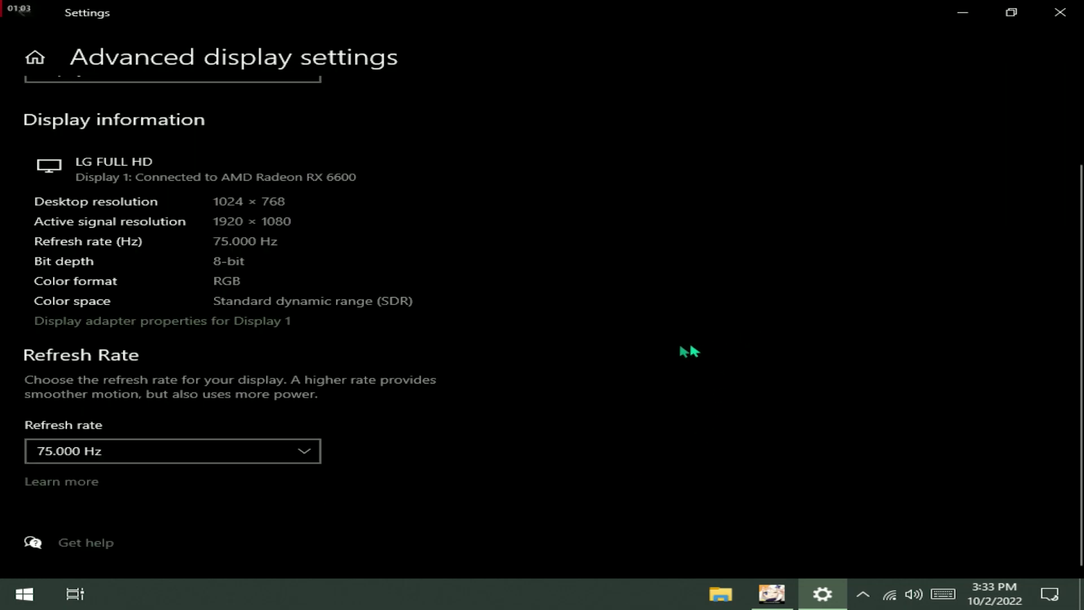
click(1062, 14)
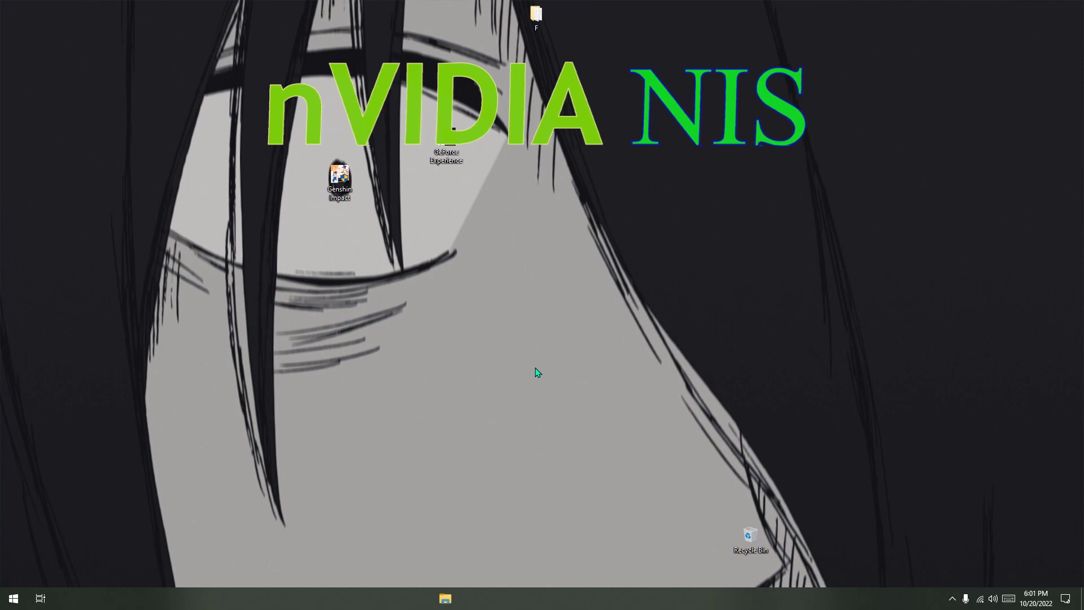
Open NVIDIA Control Panel, choose to use the advanced 3D image settings and apply the choice
right_click(449, 314)
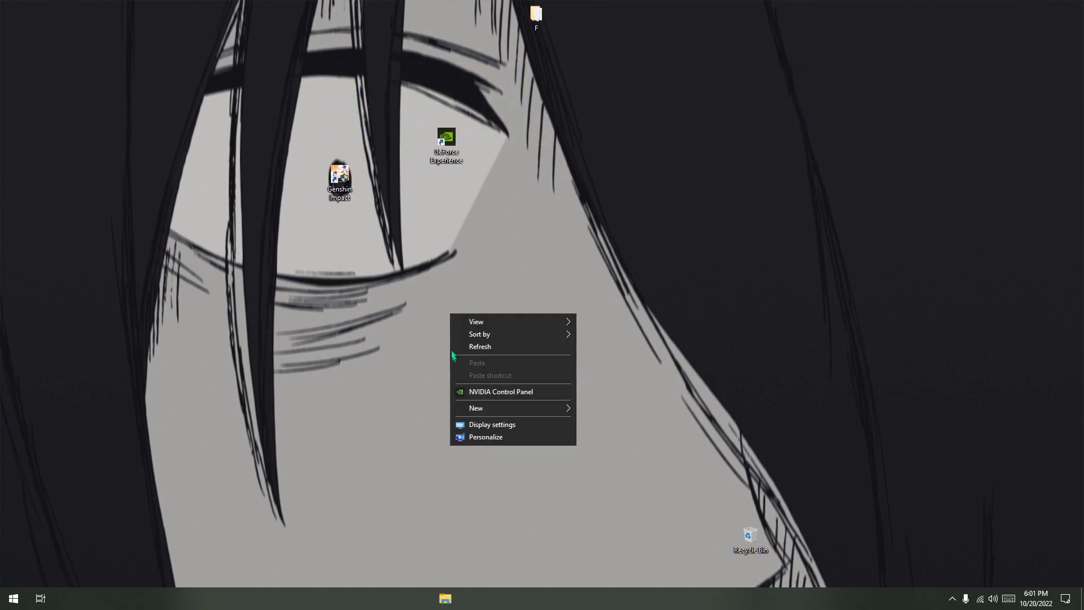
click(452, 397)
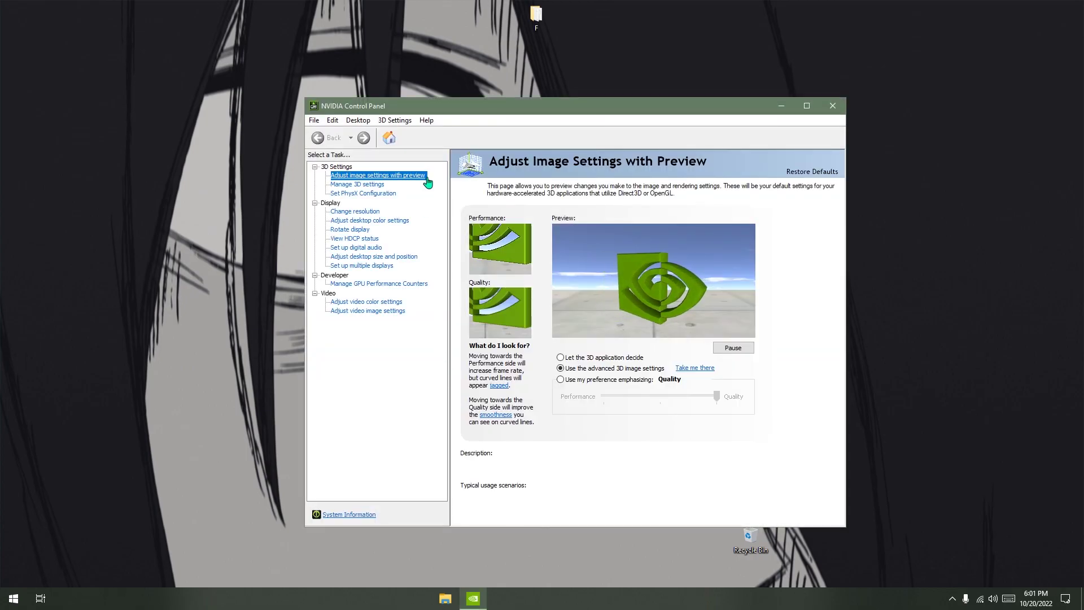
mouse_move(562, 370)
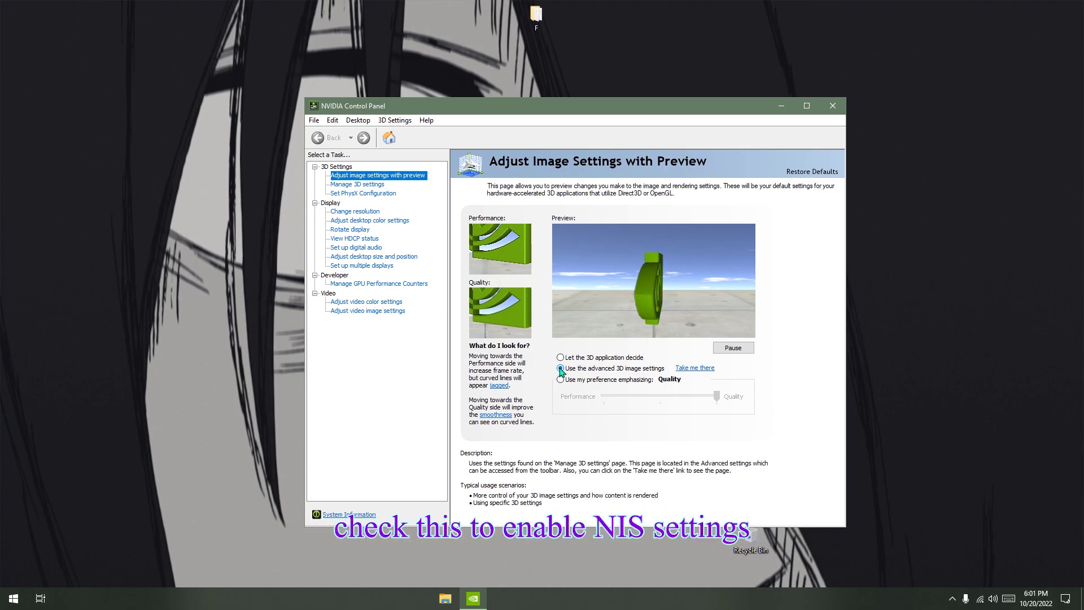
click(561, 369)
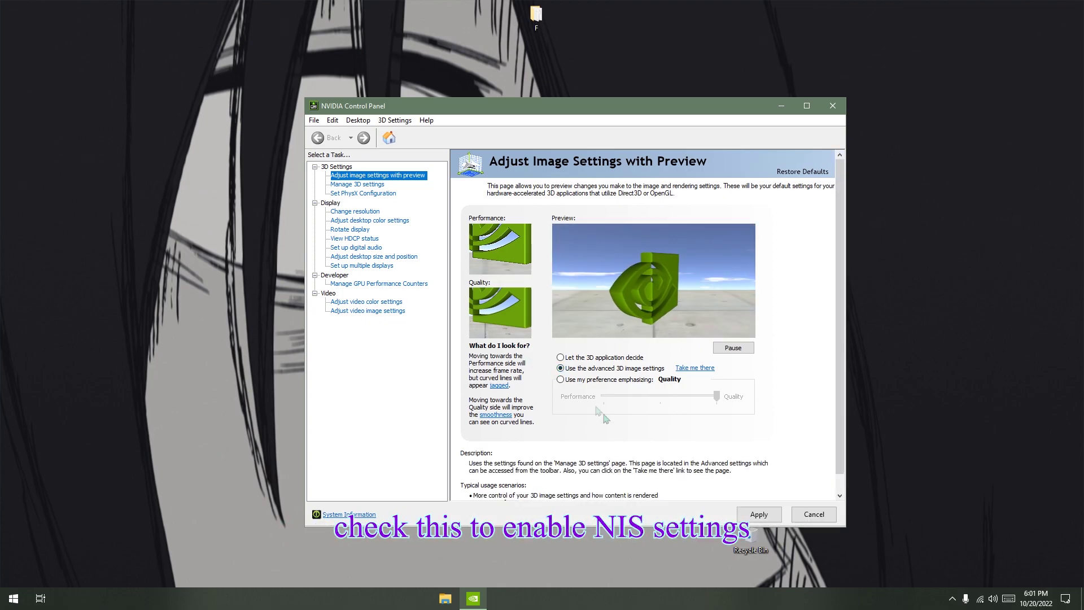
click(757, 515)
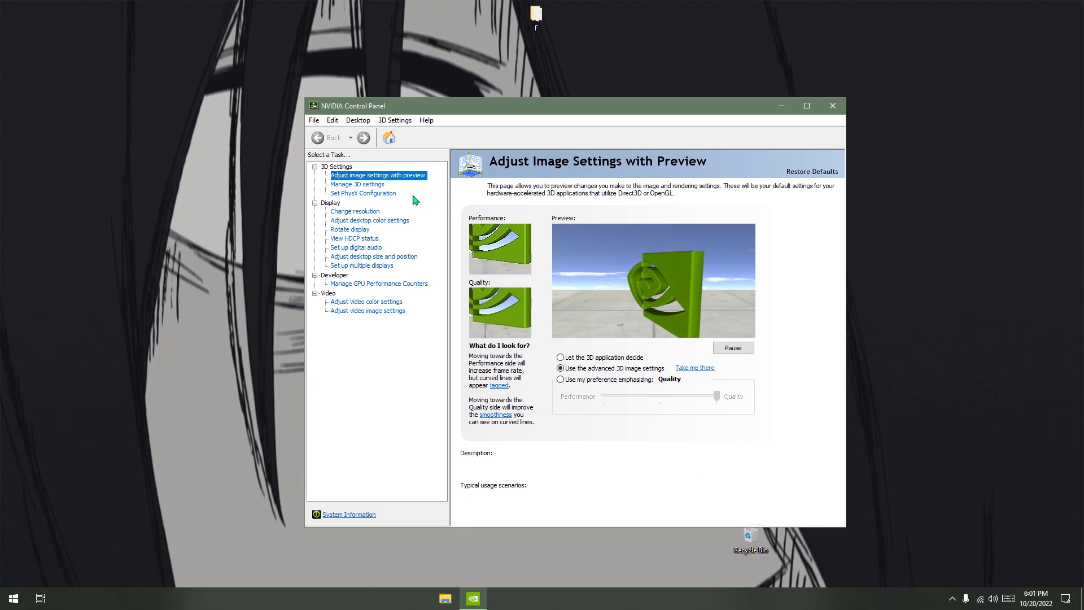
Enable the Overlay Indicator for Image Scaling in the global 3D settings, leave Image Scaling set to Off, and apply the change
click(383, 185)
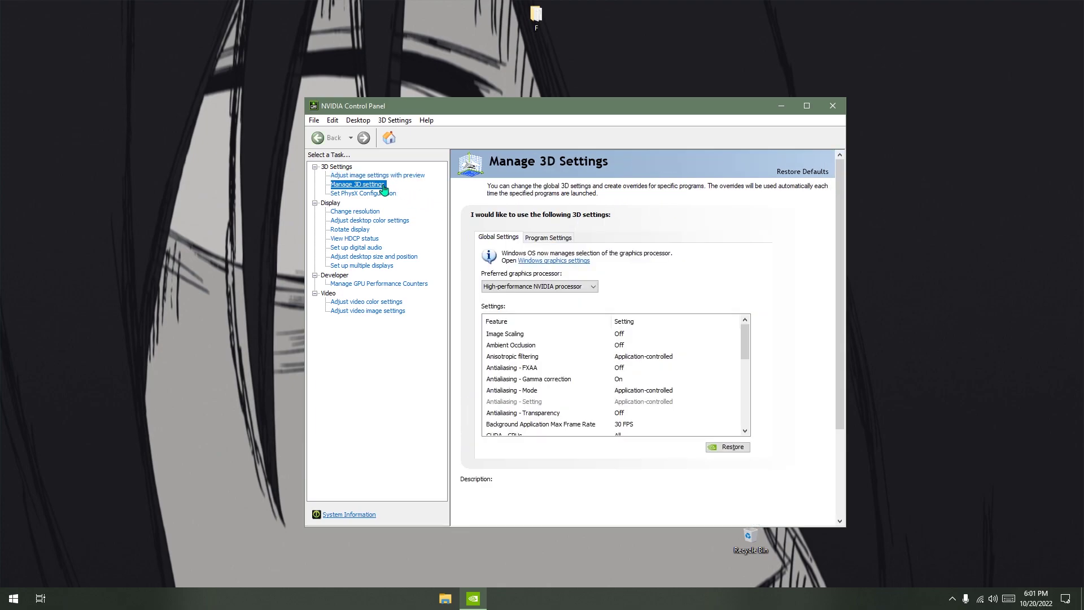
click(530, 336)
click(734, 334)
click(737, 335)
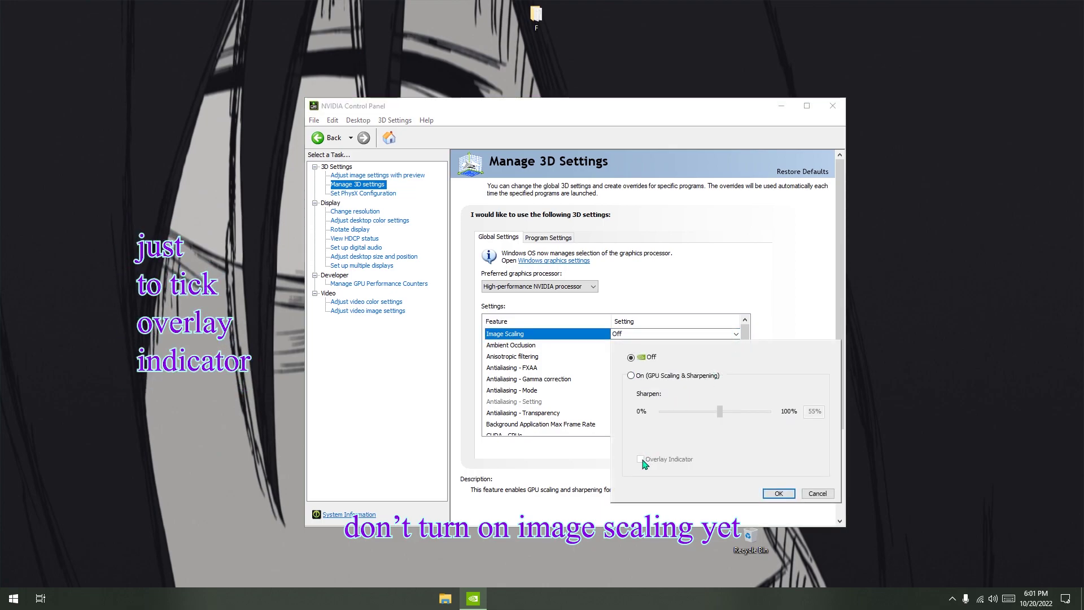
click(632, 376)
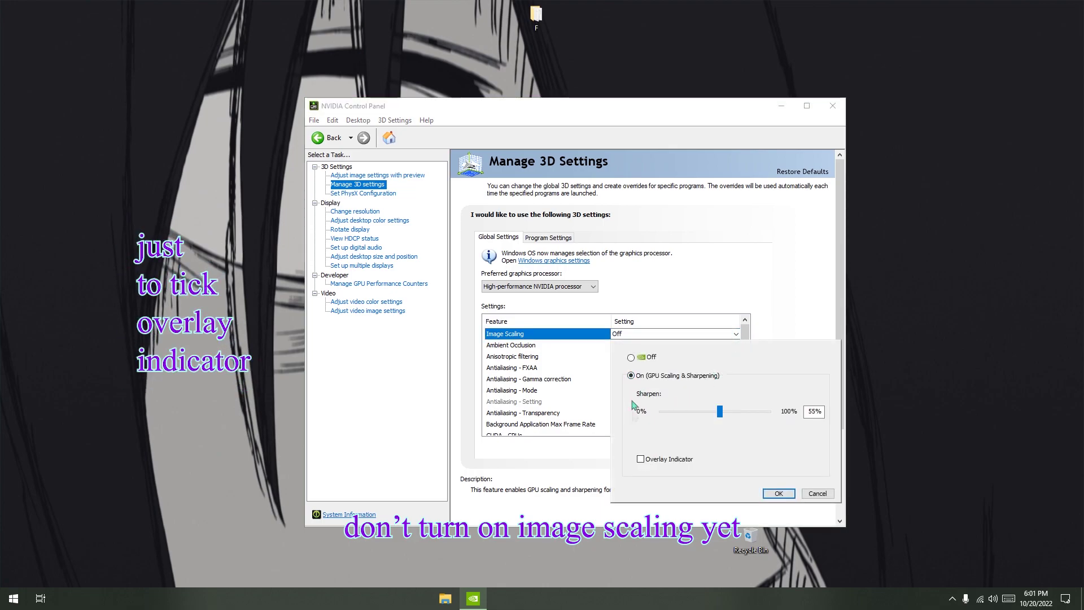
click(641, 460)
click(631, 357)
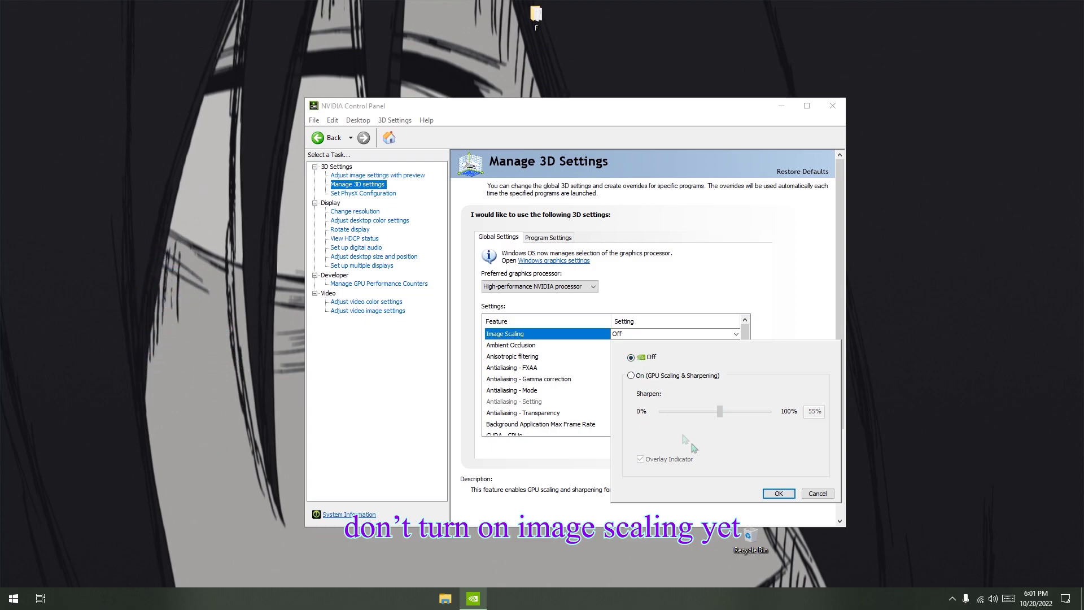
click(779, 494)
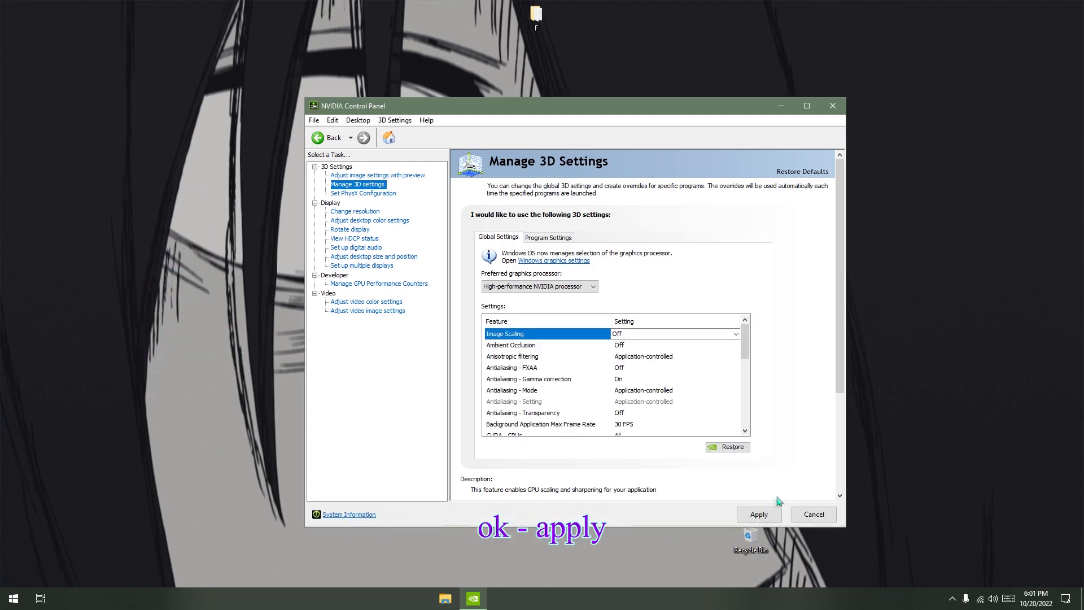
click(755, 518)
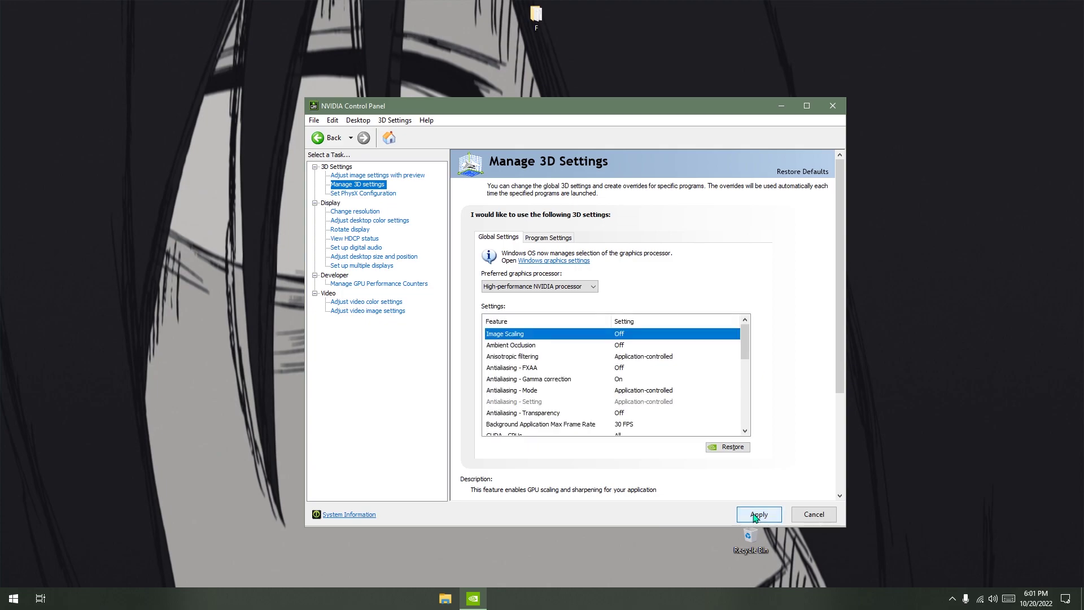
click(754, 517)
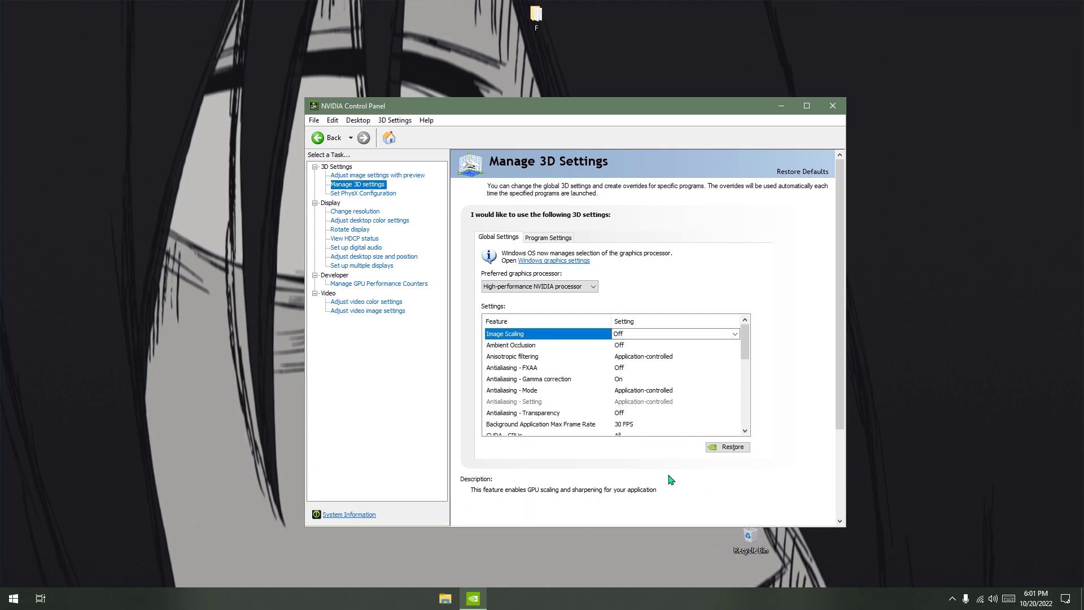
Set desktop scaling to Full-screen performed on Display, override the scaling mode set by games and programs, apply and keep the changes
click(416, 259)
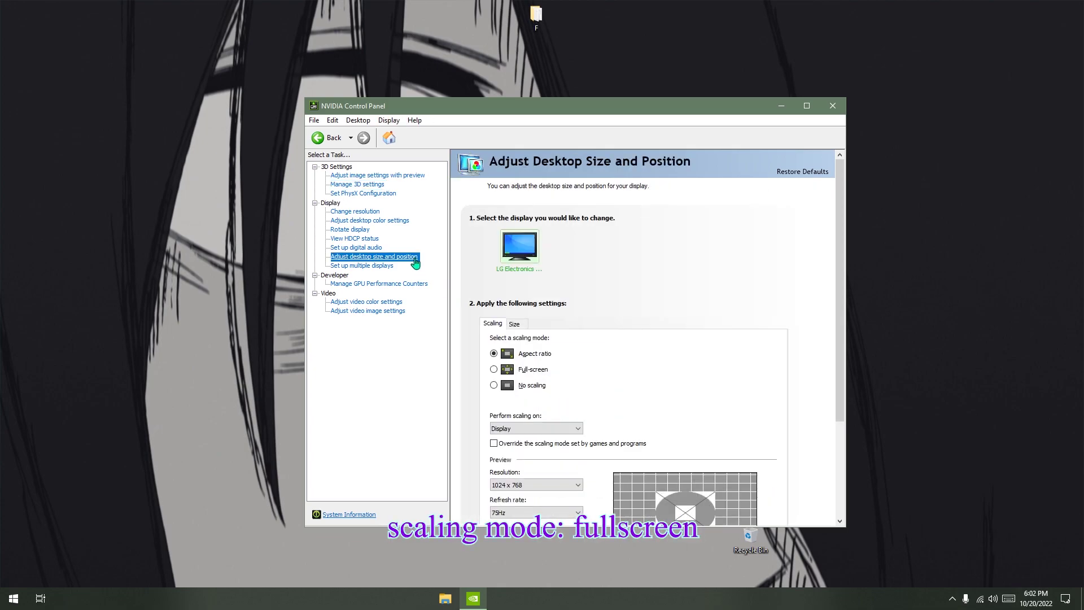
click(497, 370)
scroll(497, 402, down, 1)
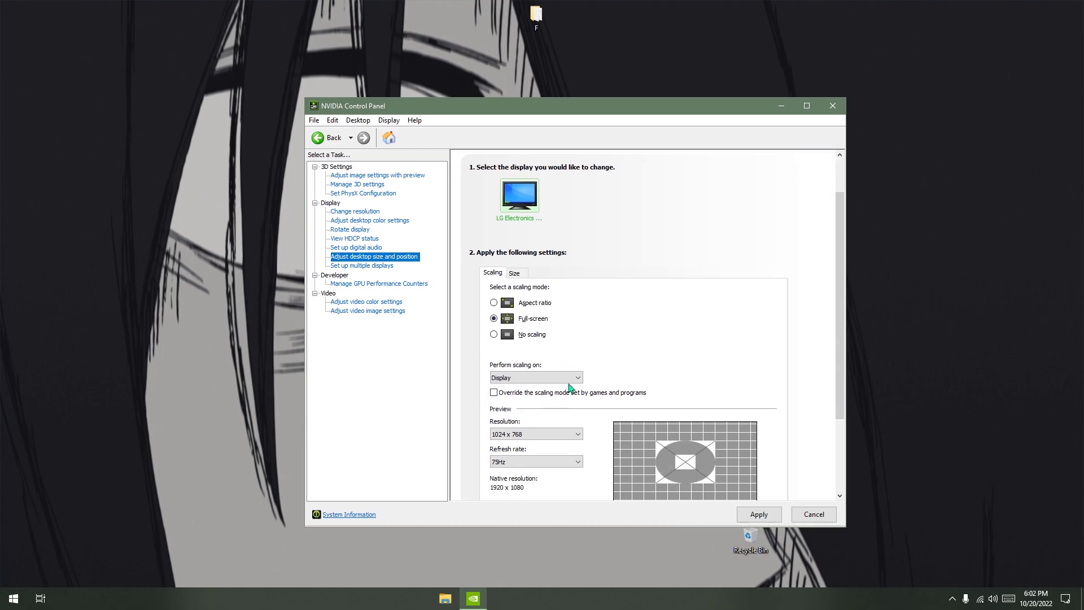
click(580, 381)
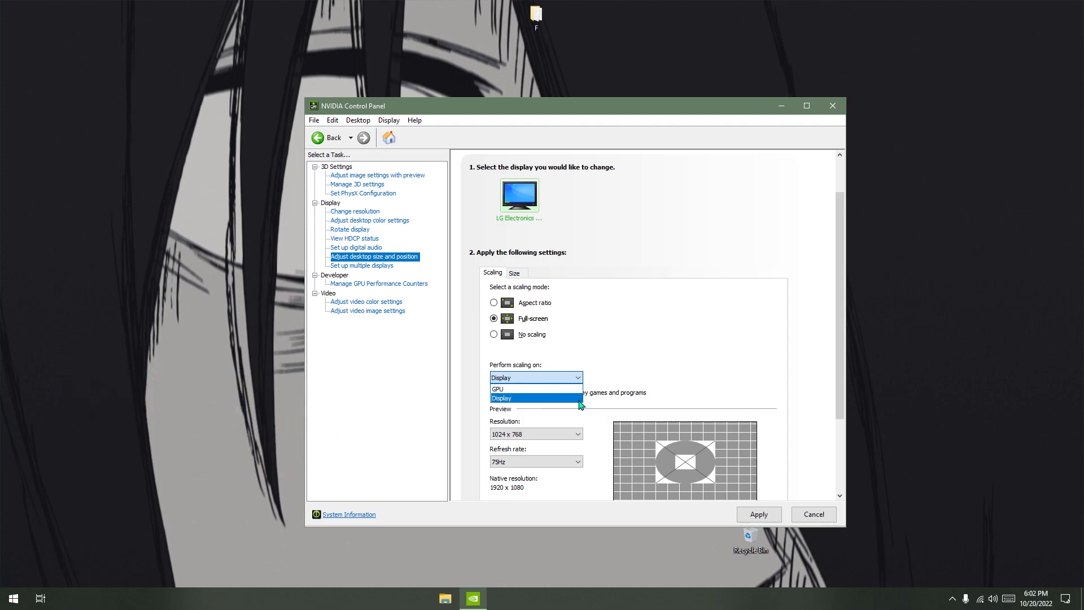
click(579, 400)
click(495, 394)
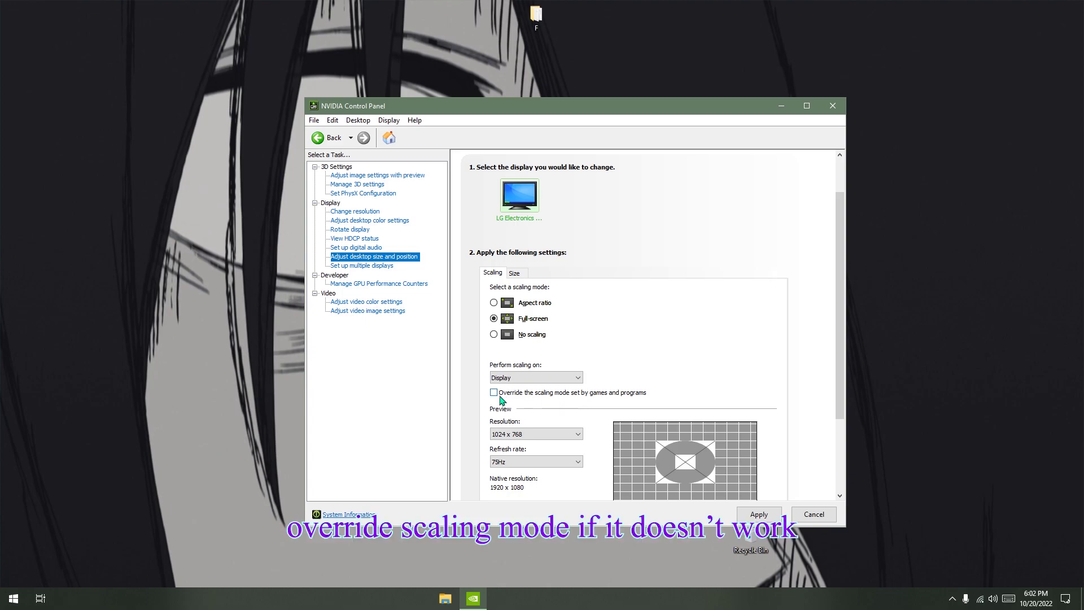
click(757, 514)
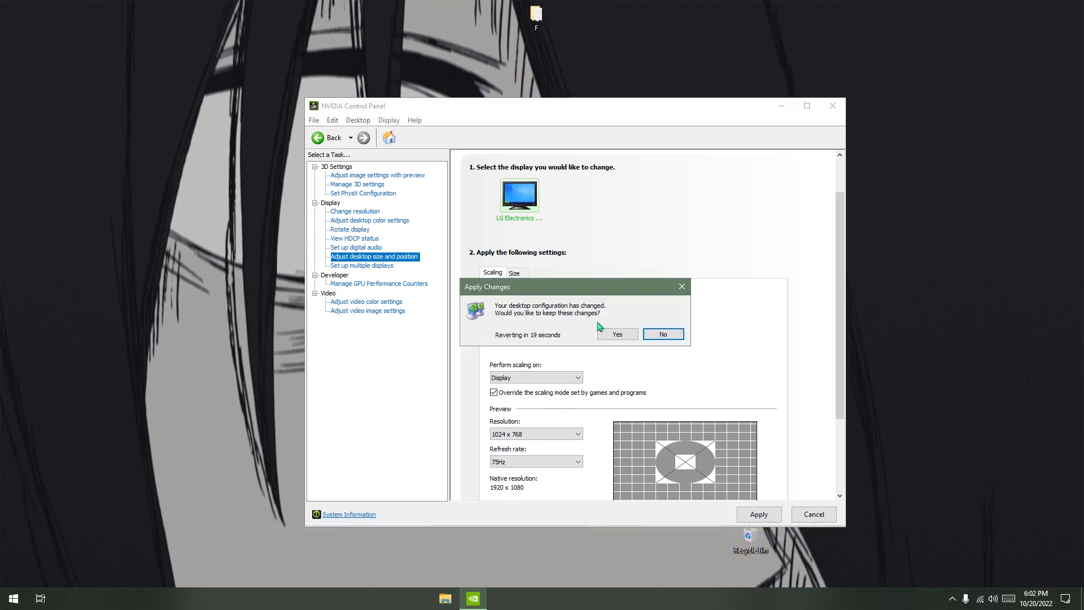
click(617, 334)
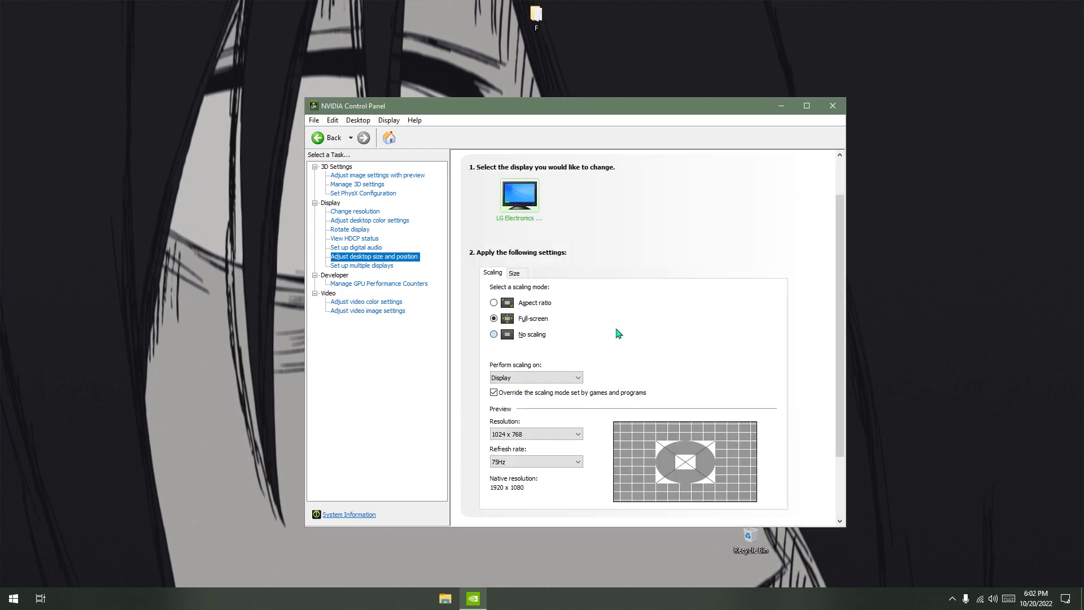
Switch to GeForce Experience and turn on Image Scaling in its general settings
drag(332, 109, 591, 86)
double_click(462, 152)
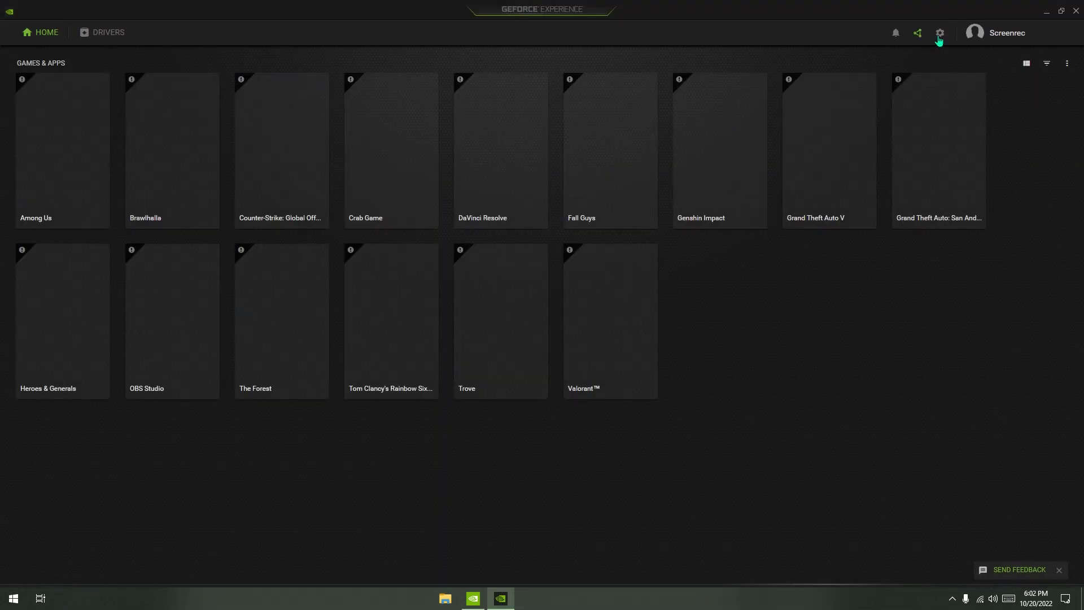
click(940, 33)
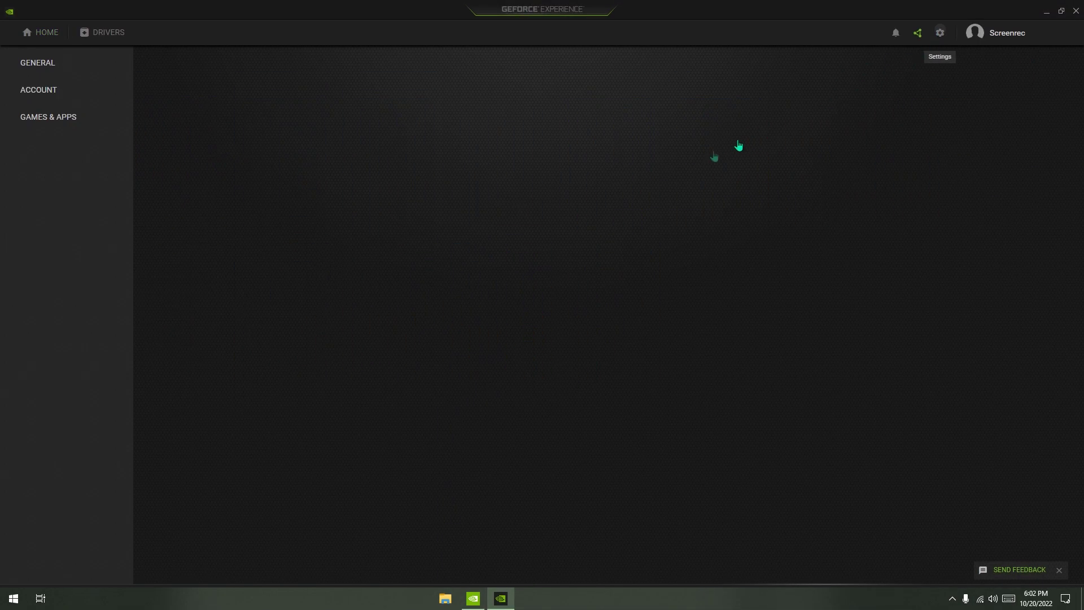
scroll(605, 310, down, 3)
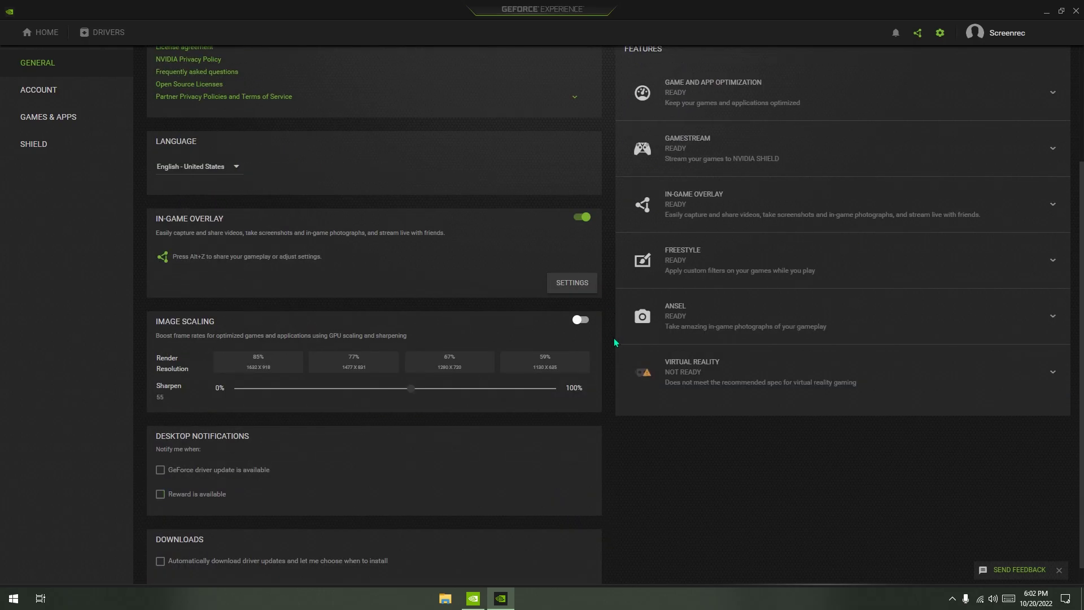
click(580, 320)
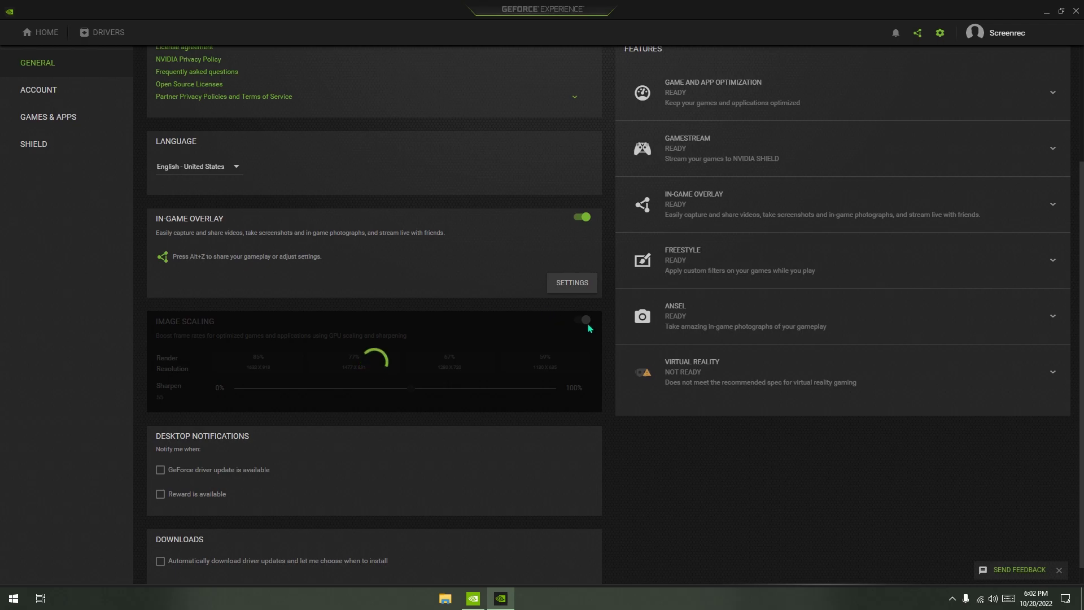
Return to NVIDIA Control Panel and check the scaling mode options under Adjust Desktop Size and Position
mouse_move(501, 598)
click(525, 565)
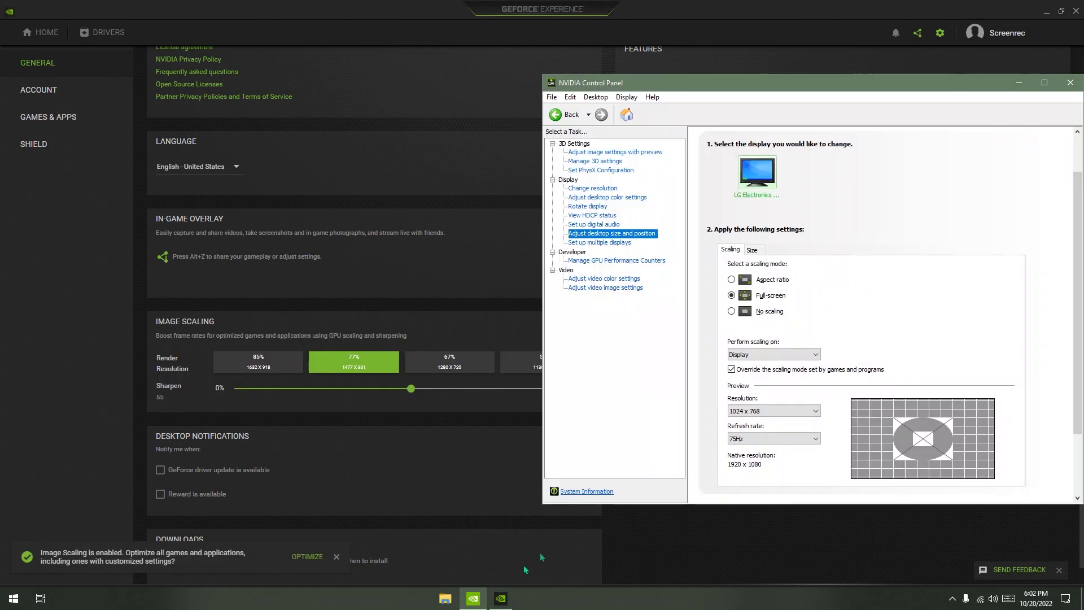
click(593, 188)
click(612, 233)
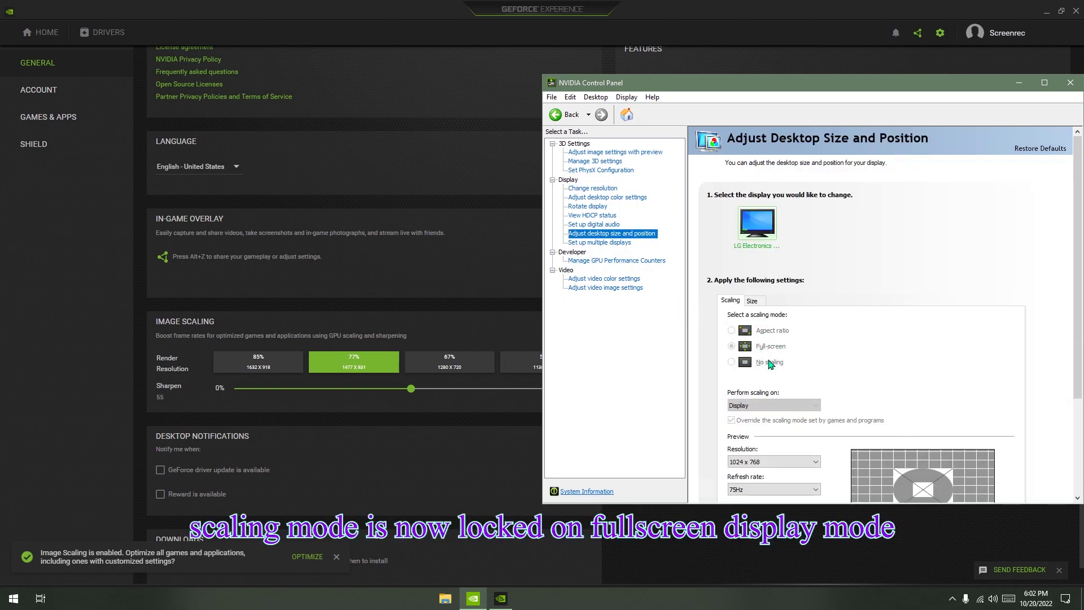
scroll(771, 361, down, 1)
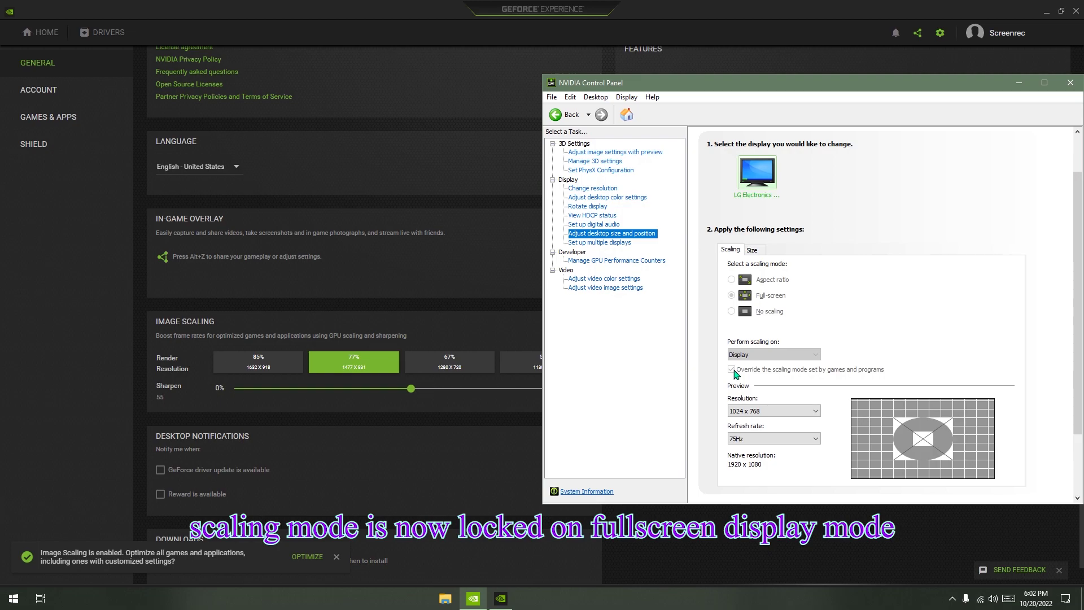
Review the scaling resolutions under Change Resolution, selecting 1080p, 960 × 540 HD (50%) and 1632 × 918 PC (85%) without applying either
click(614, 192)
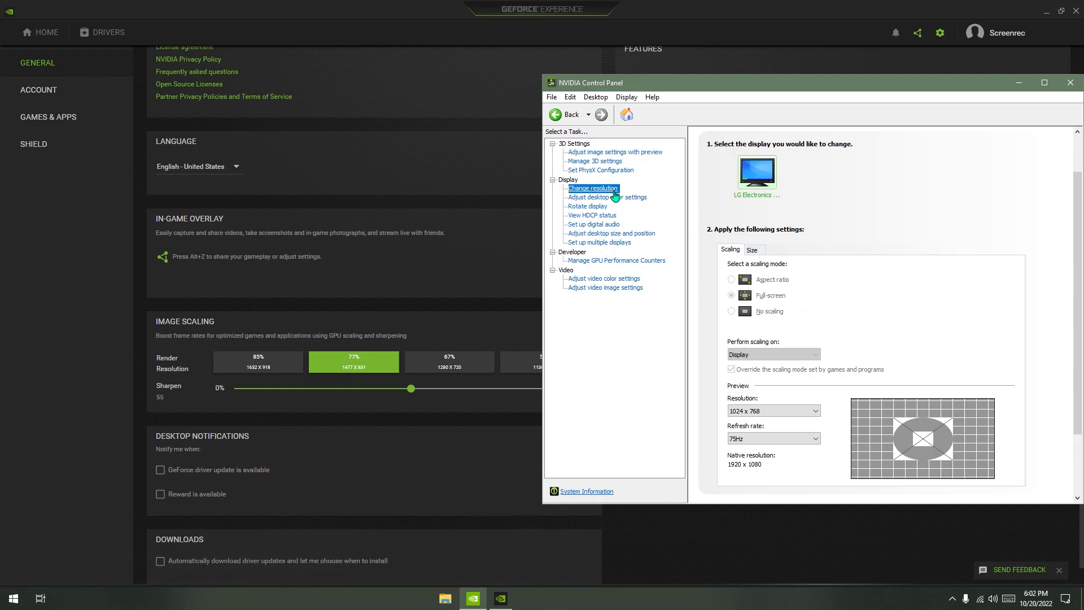
scroll(767, 348, up, 3)
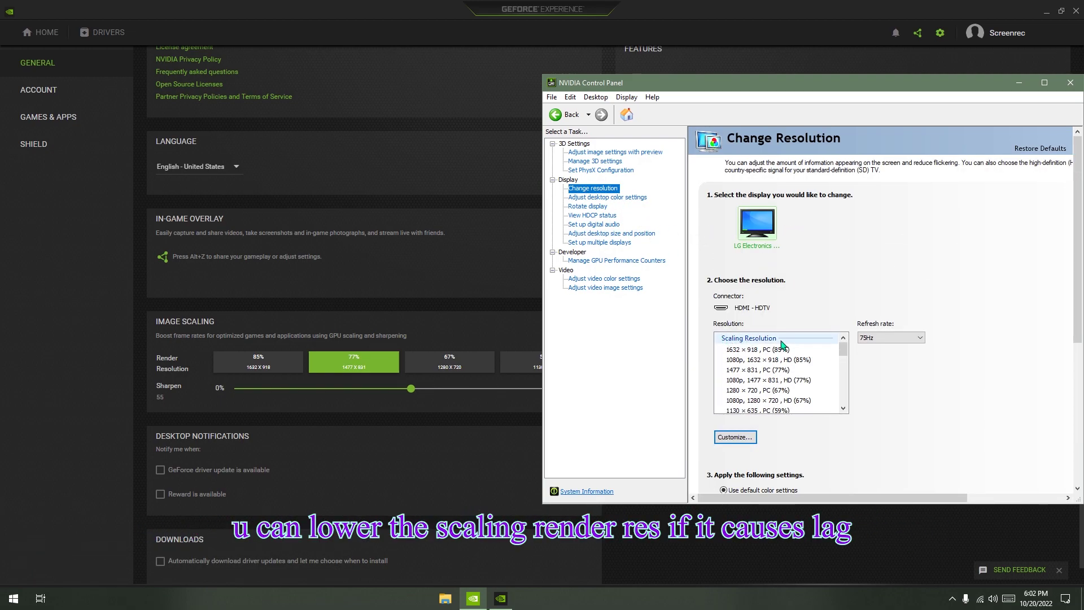
scroll(794, 387, down, 2)
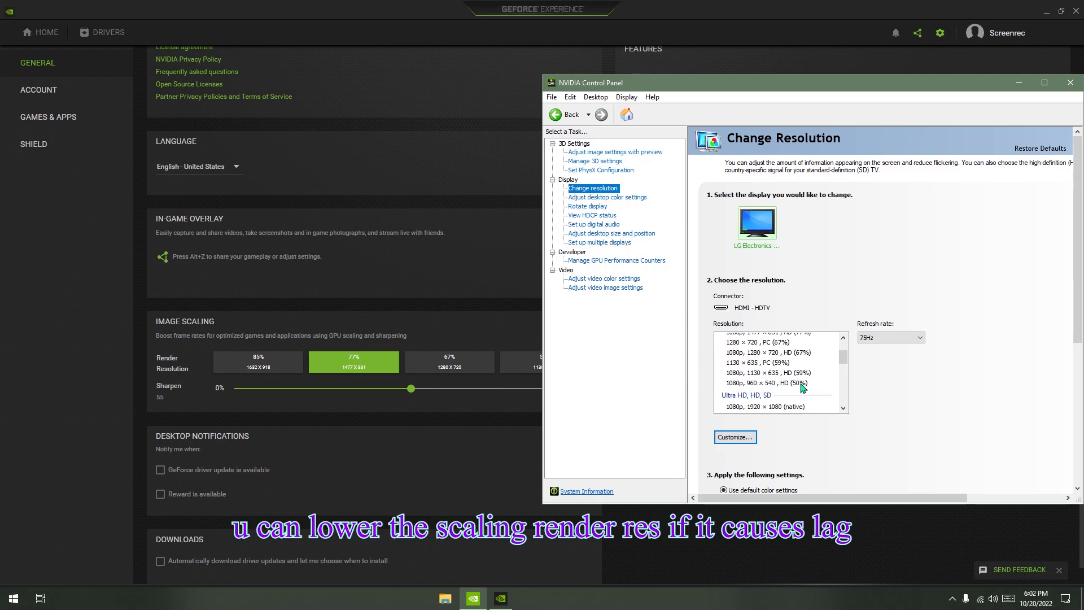
drag(576, 85, 667, 84)
click(884, 384)
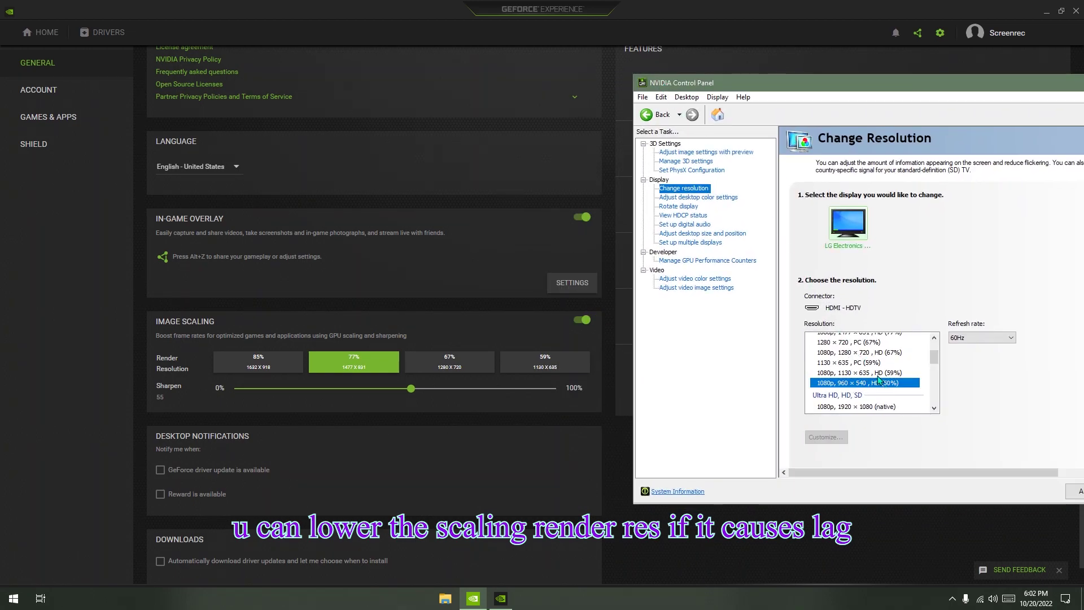
scroll(879, 378, up, 2)
click(883, 350)
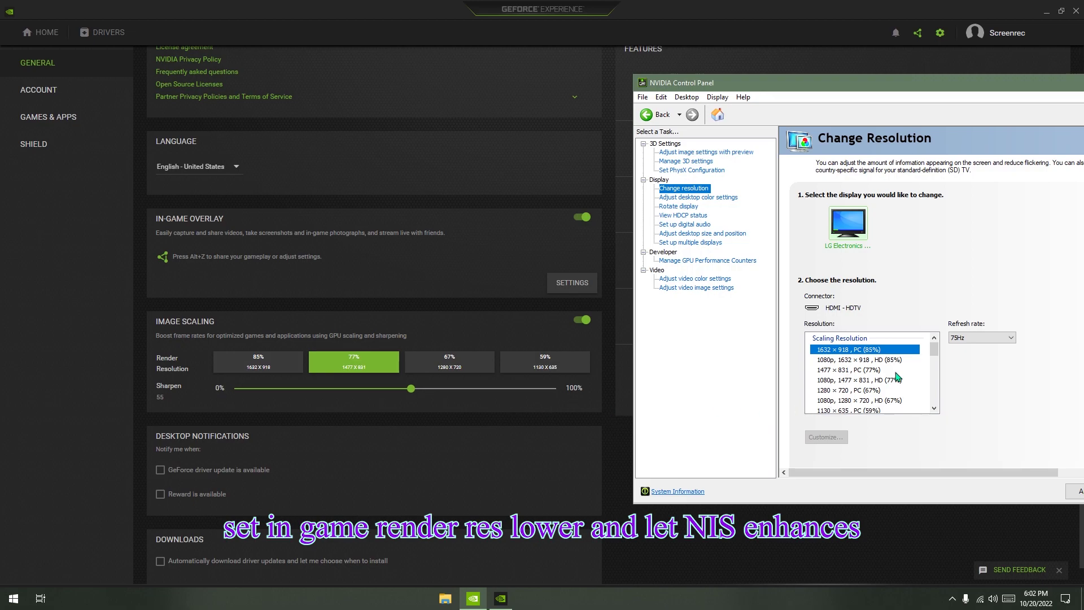
Open the Image Scaling options in the global 3D settings and try a lower Sharpen value
click(701, 162)
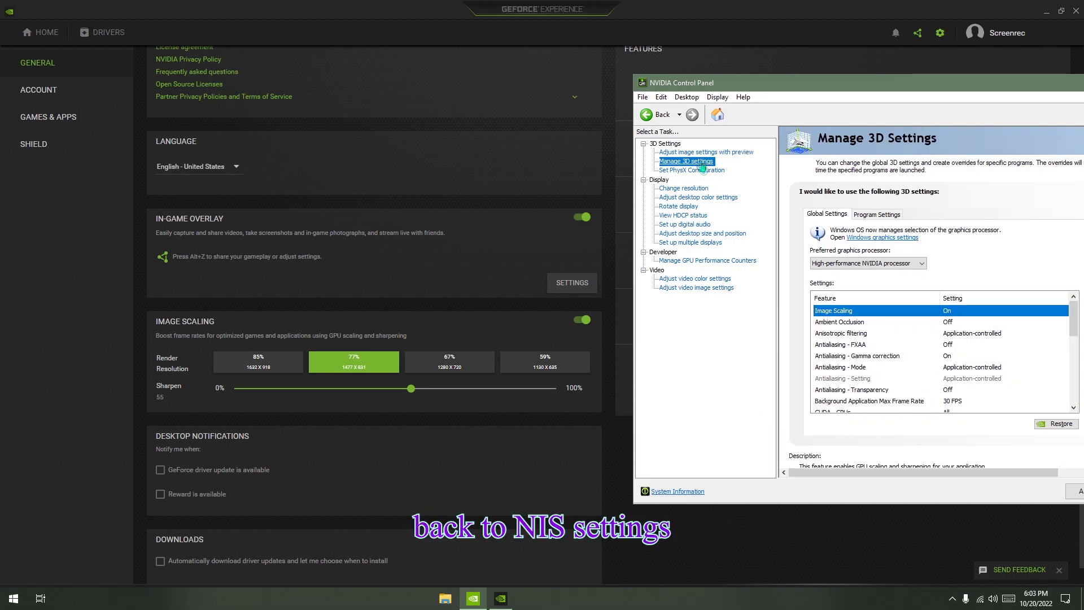
click(1051, 314)
click(1064, 312)
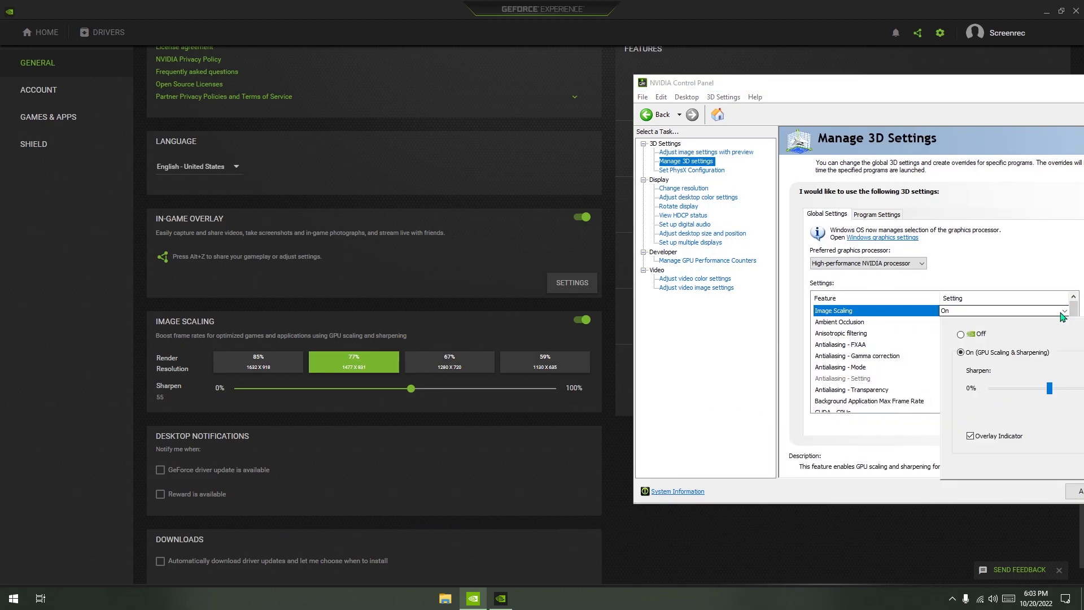
drag(673, 77, 614, 73)
click(949, 306)
click(1006, 307)
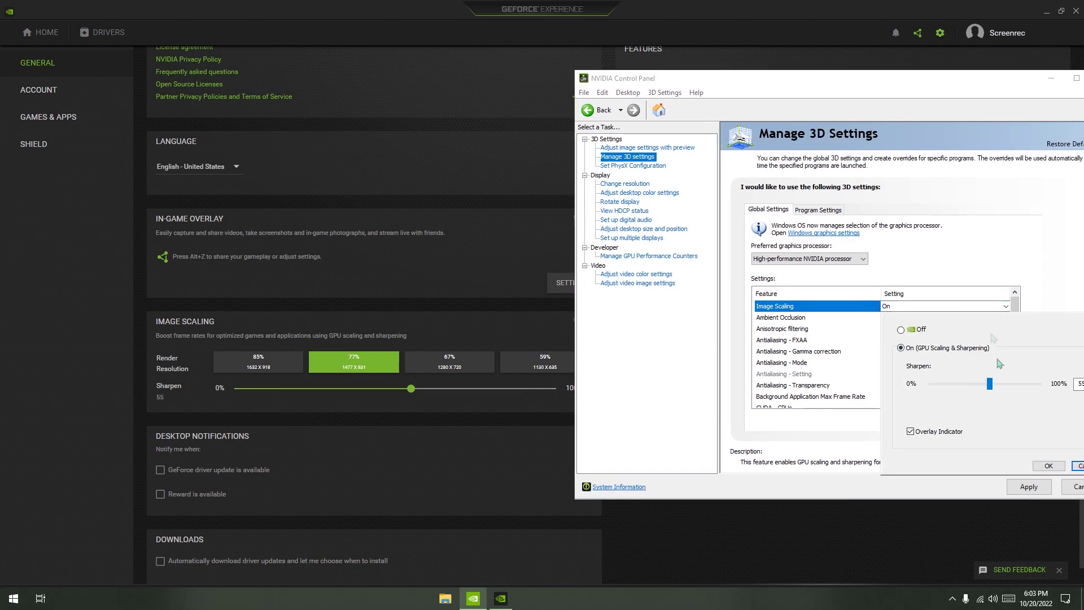
key(Escape)
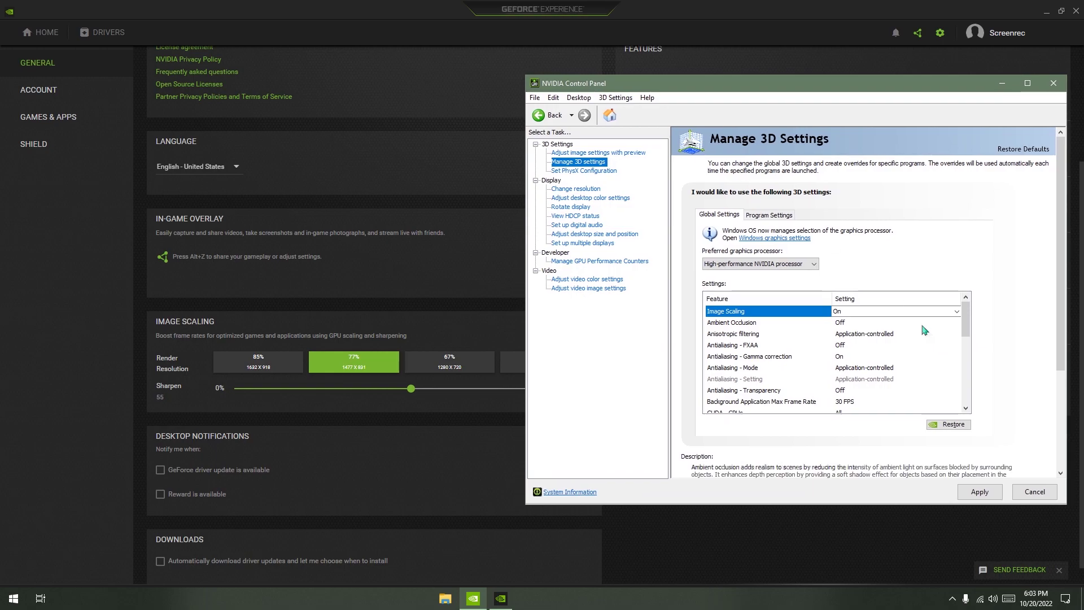
click(926, 311)
drag(940, 388, 910, 391)
Set the Image Scaling sharpness to 66 in GeForce Experience, and close it and NVIDIA Control Panel without applying the pending changes
click(410, 414)
drag(413, 396, 447, 395)
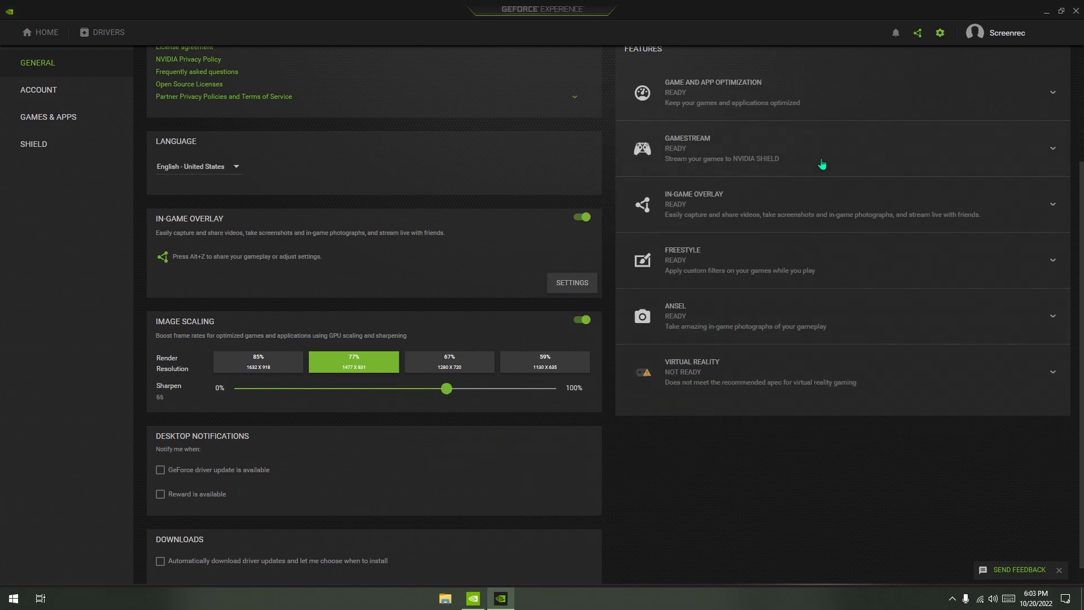
click(1076, 11)
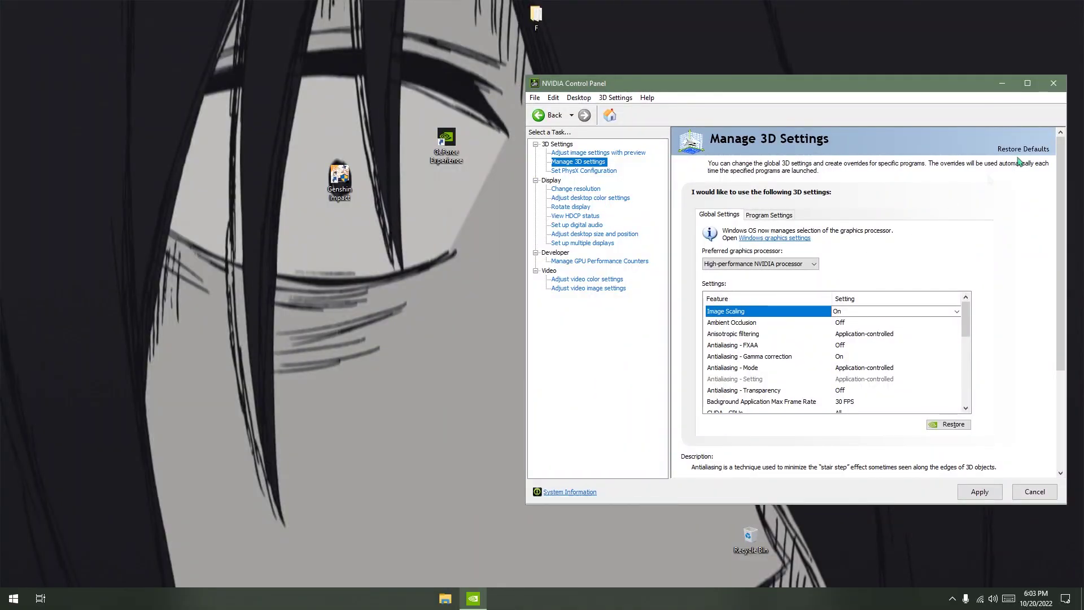
click(1054, 83)
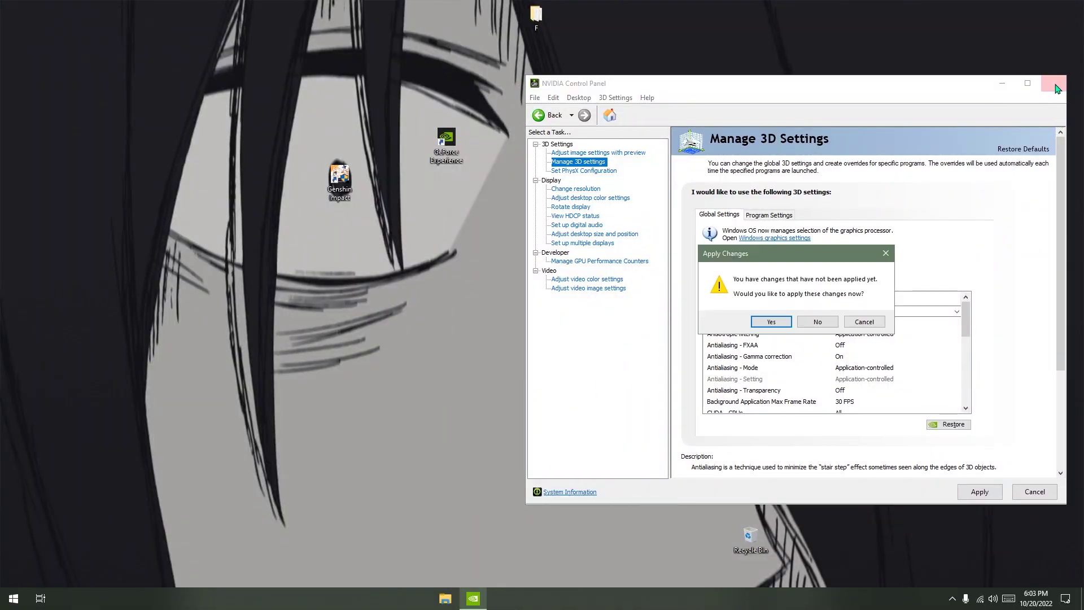
click(818, 322)
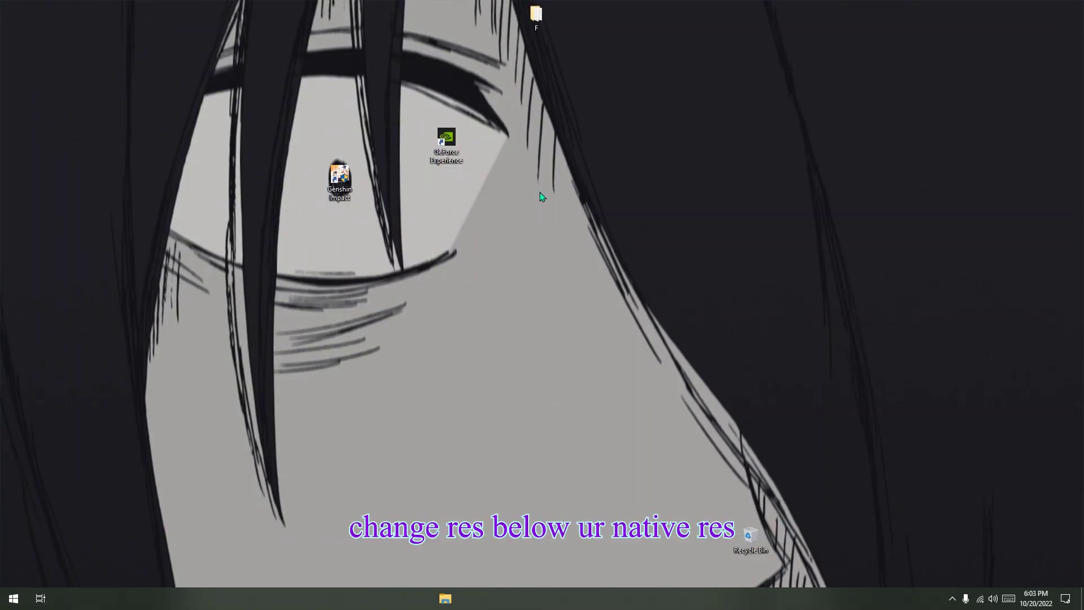
Set the display resolution to 1024 × 768 in the Windows display settings and keep the changes
right_click(499, 235)
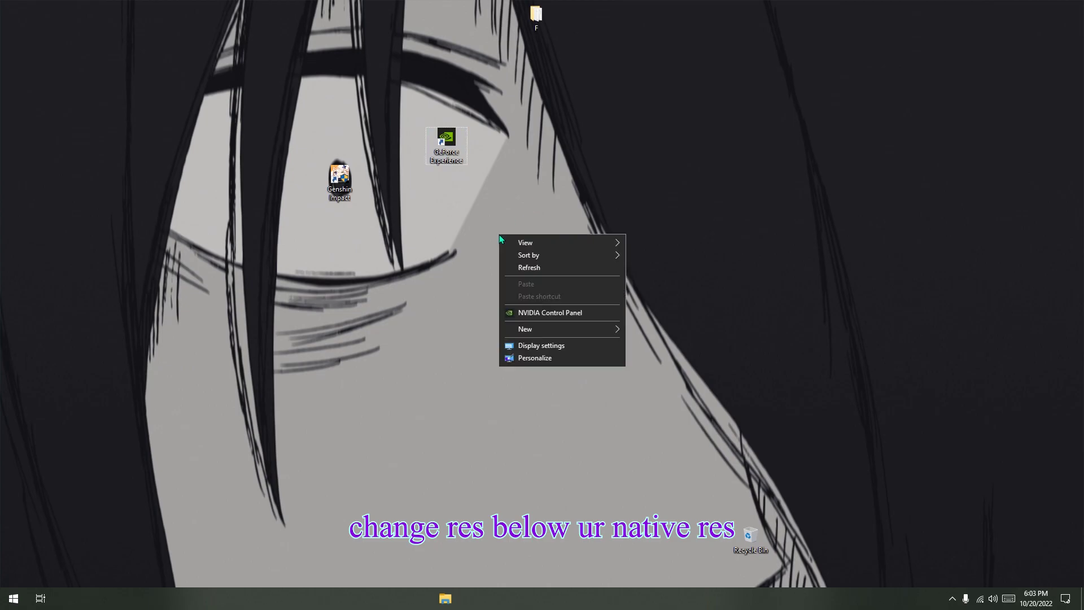
click(562, 346)
scroll(390, 347, down, 1)
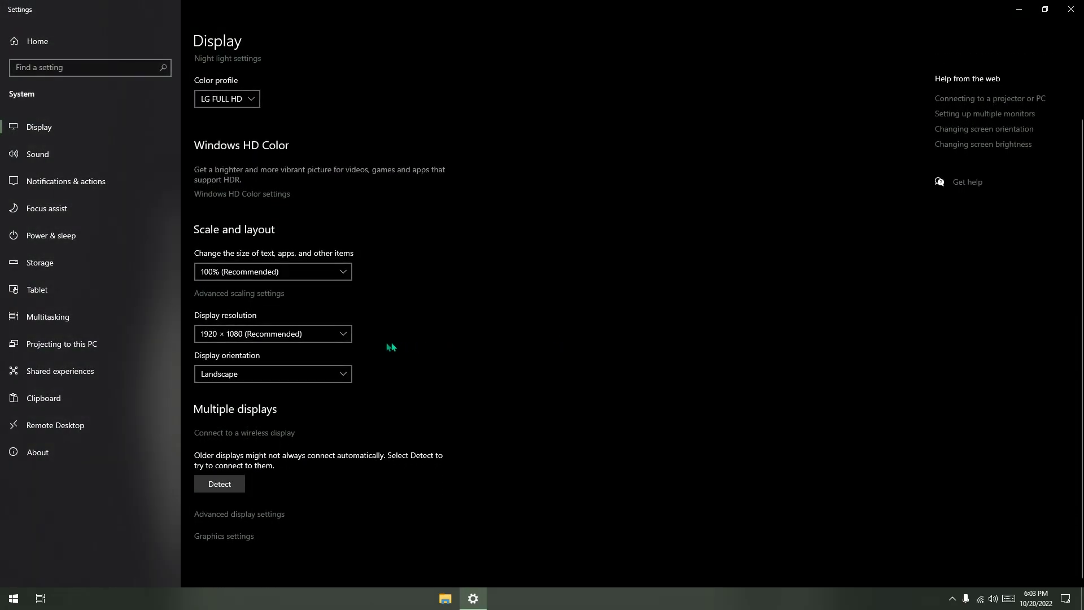
click(344, 336)
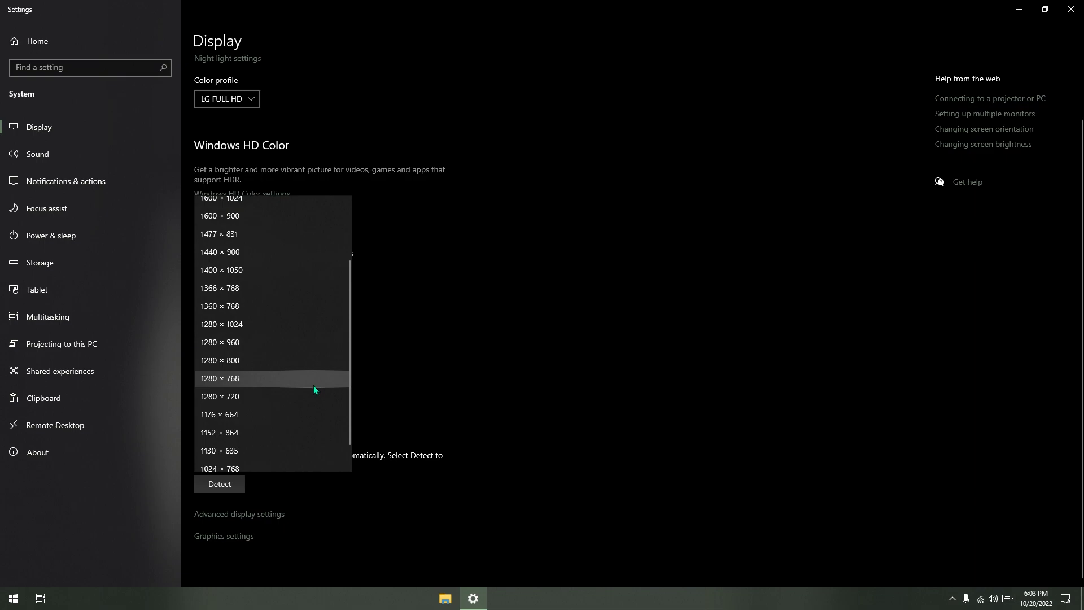
scroll(294, 432, down, 1)
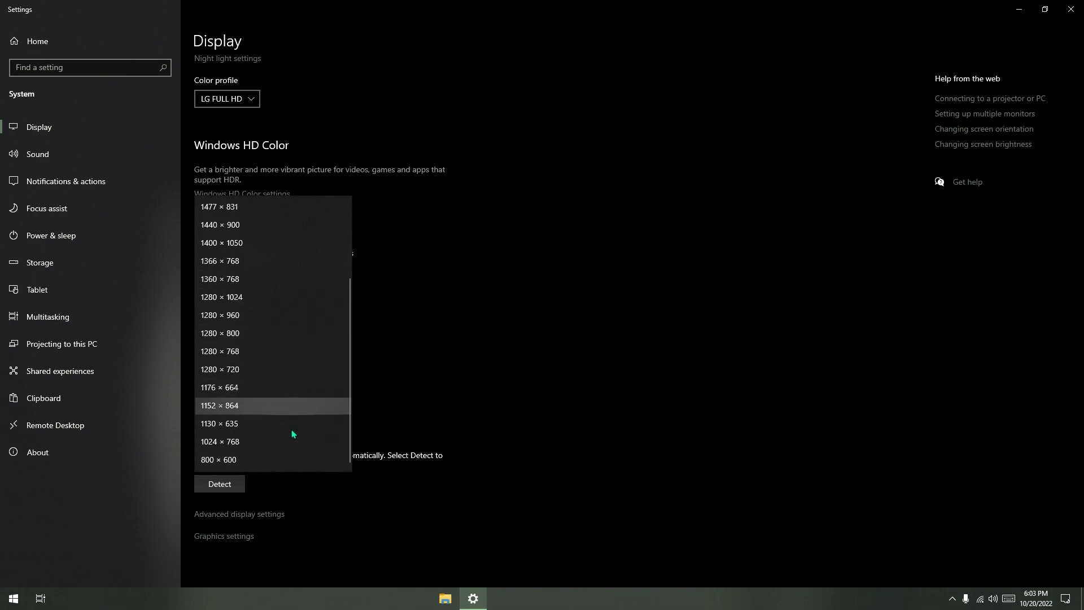
click(319, 444)
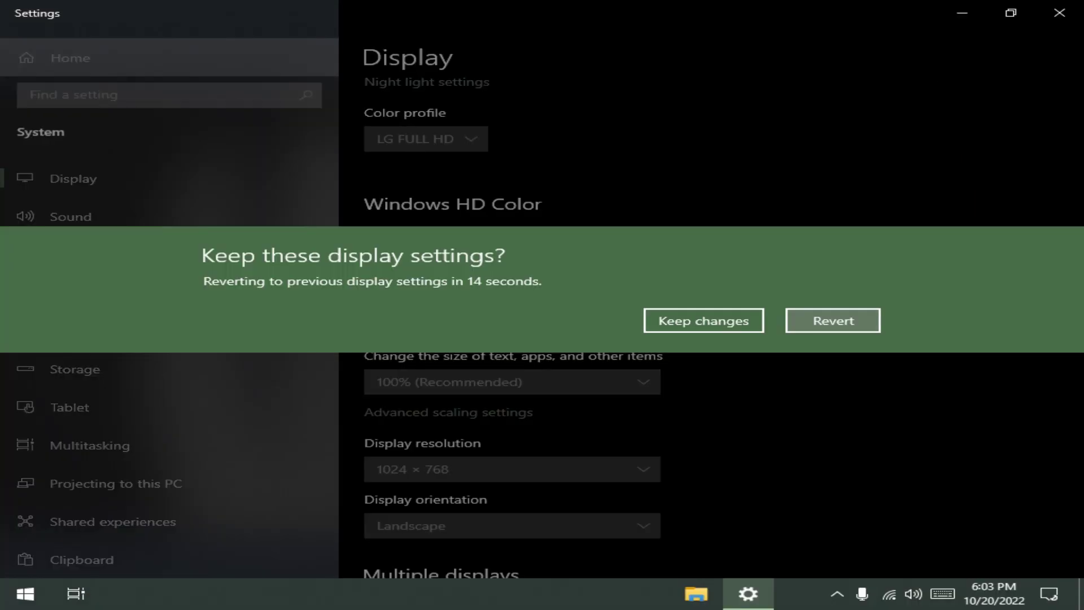
click(673, 320)
Compare the desktop and active signal resolutions in the advanced display settings and close Settings
scroll(675, 321, down, 5)
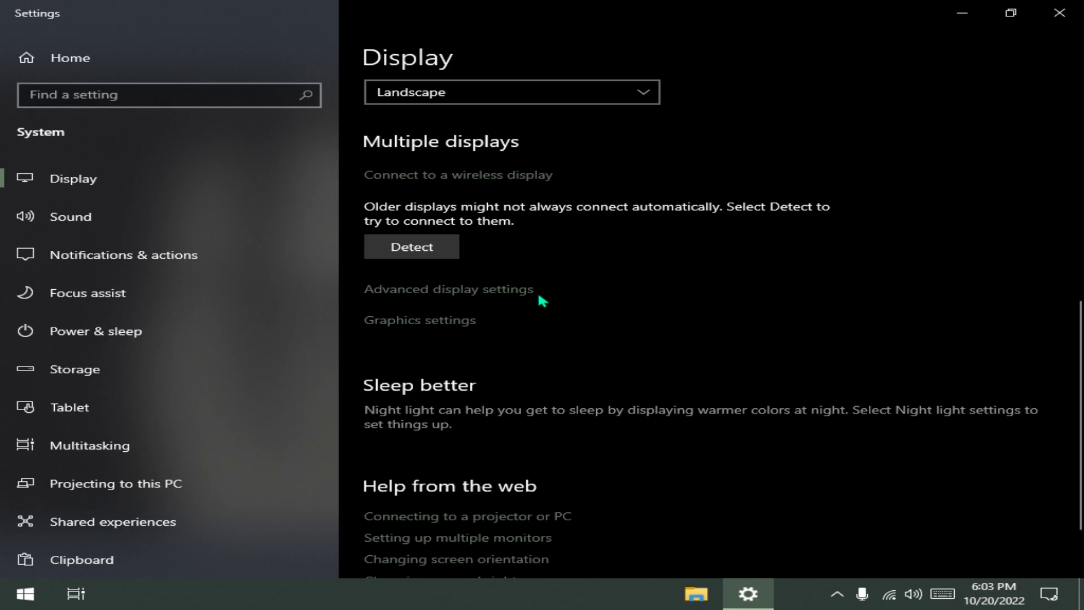
click(532, 292)
scroll(497, 311, down, 2)
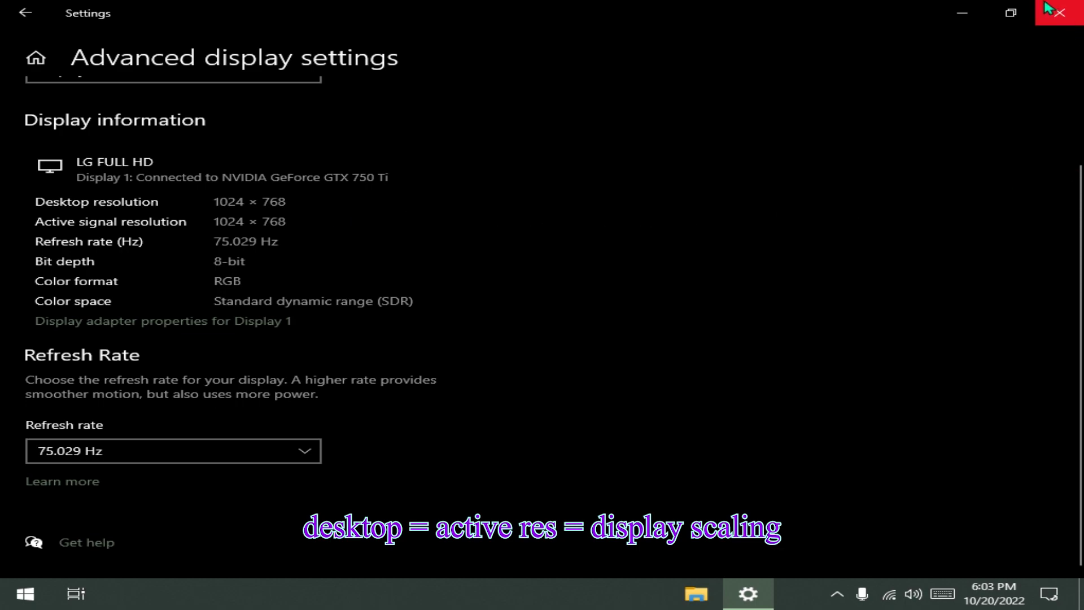
click(1059, 13)
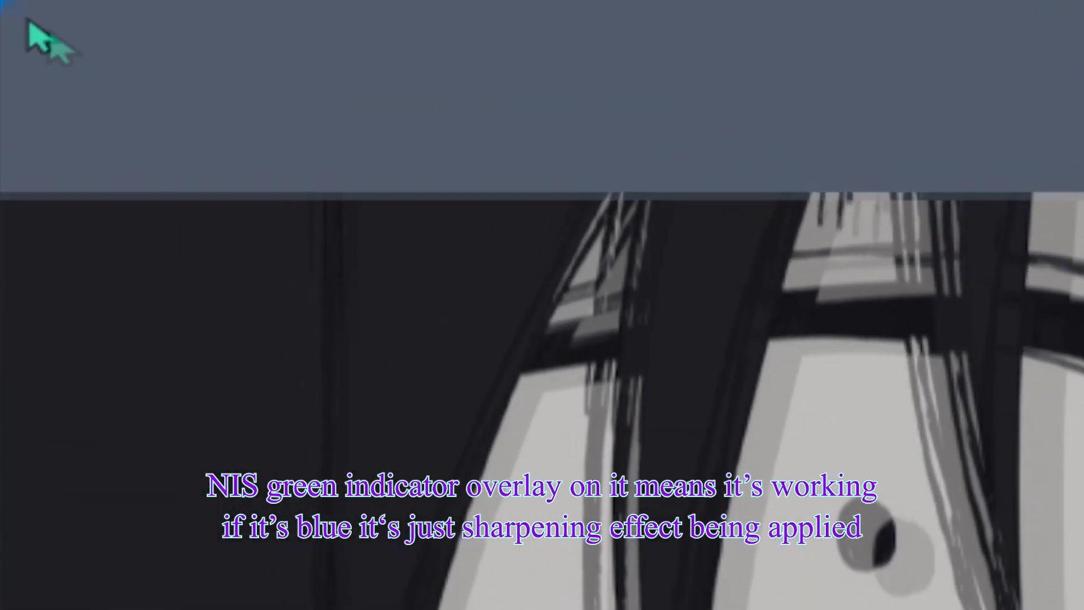
drag(11, 8, 114, 67)
drag(370, 217, 460, 313)
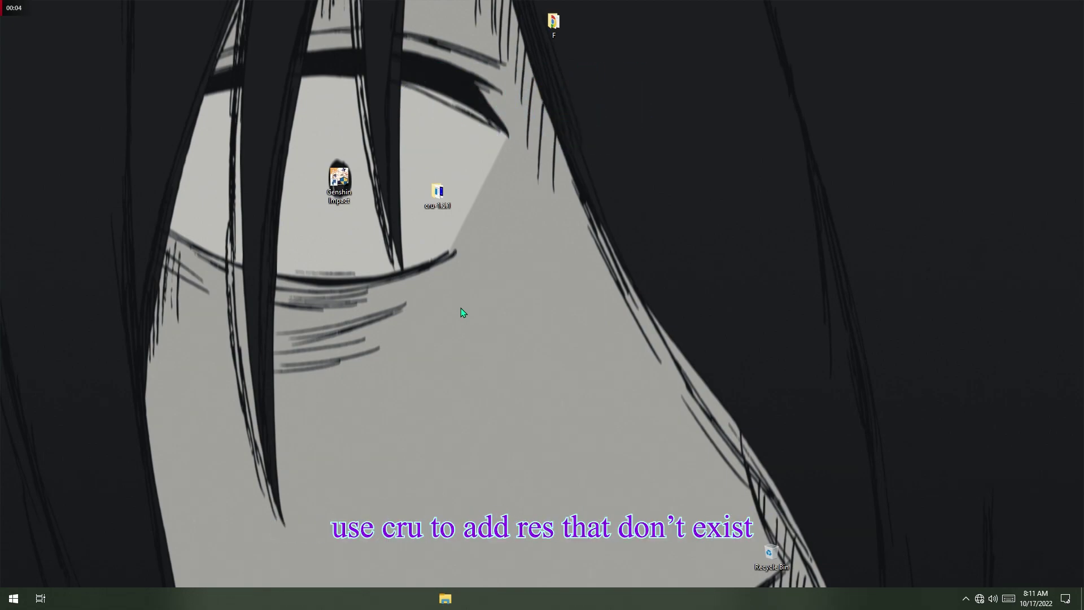
Launch CRU.exe from the cru-1.5.1 desktop folder and open the CTA-861 extension block for editing
double_click(438, 194)
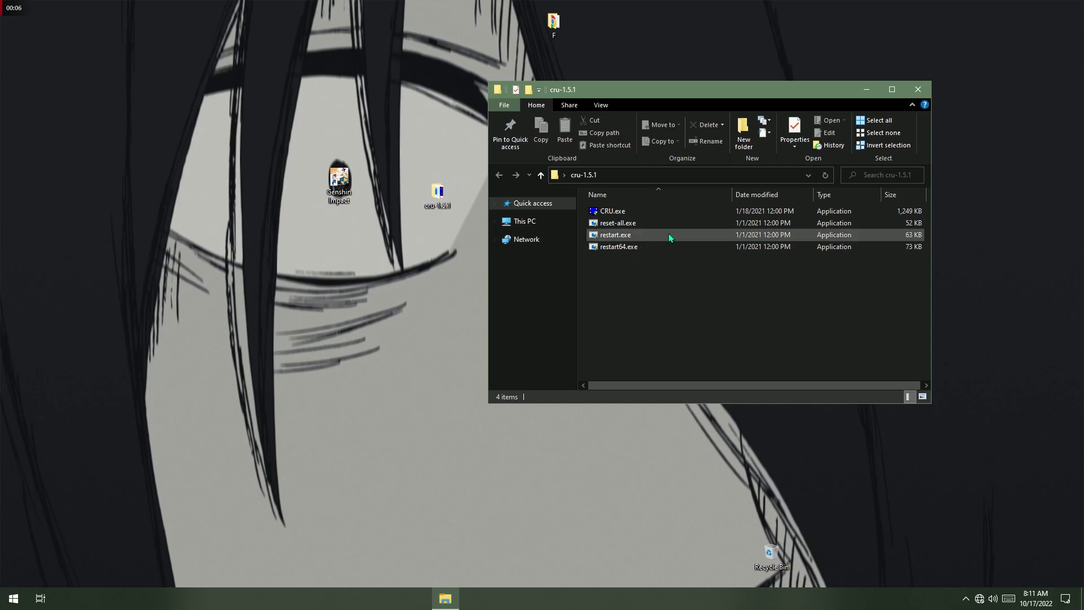
double_click(677, 212)
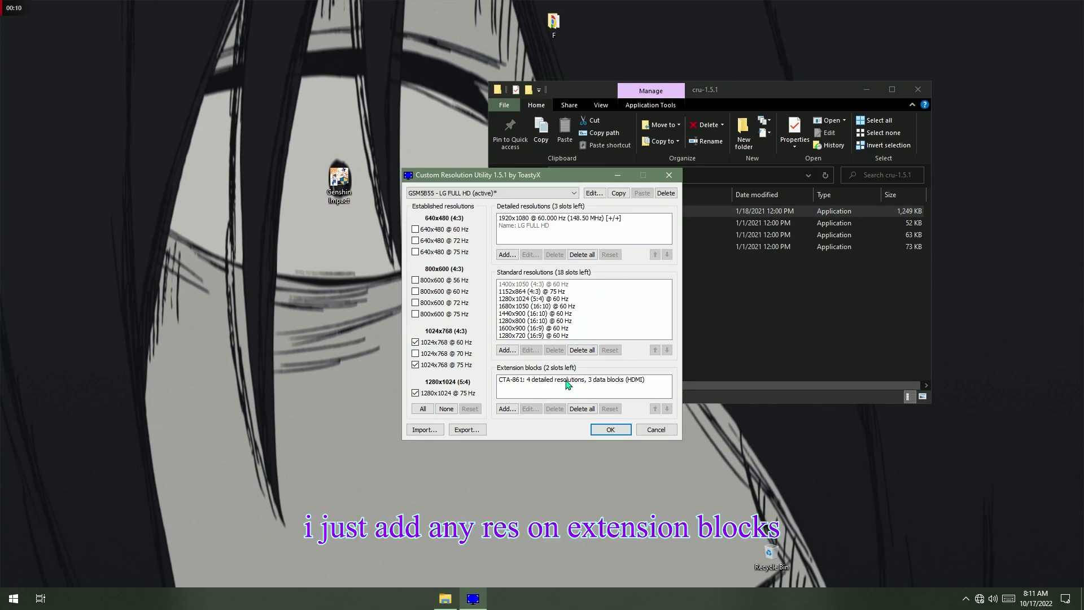
double_click(568, 384)
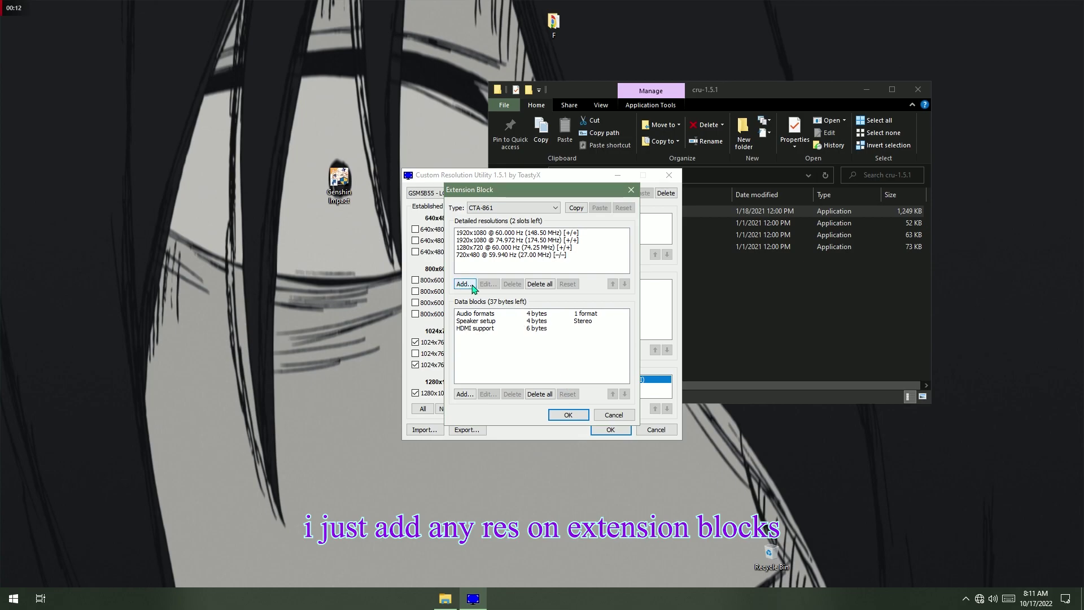
Add a detailed resolution with 1440 active horizontal pixels and a 75 Hz refresh rate to the extension block
click(465, 284)
double_click(513, 245)
text(1440)
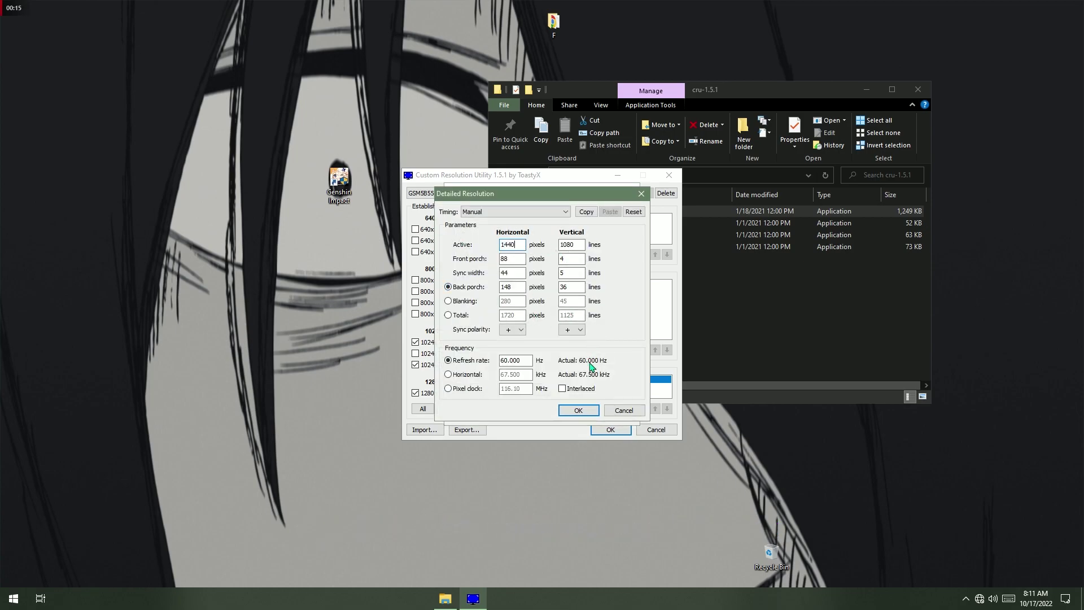
double_click(511, 360)
key(BackSpace)
text(75)
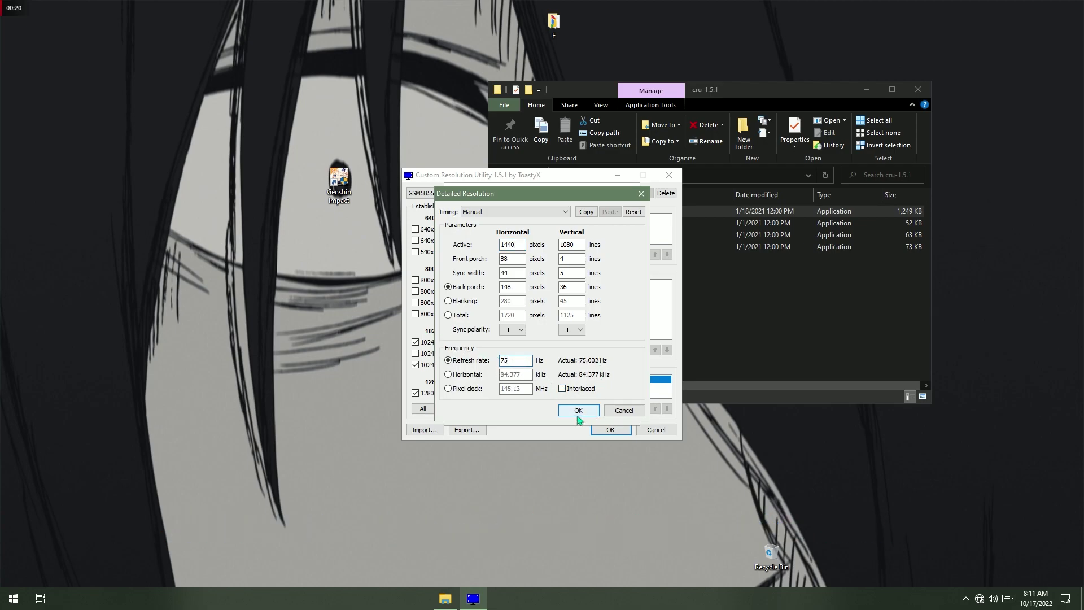
click(579, 414)
click(572, 419)
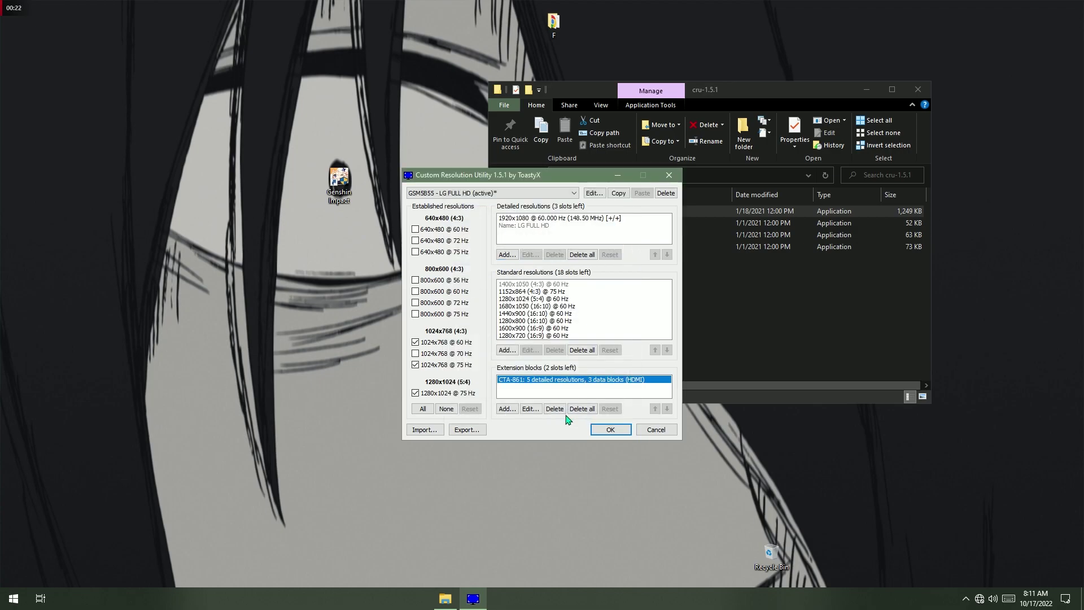
Save the custom resolution changes and restart the graphics driver with restart64.exe
click(610, 430)
double_click(642, 249)
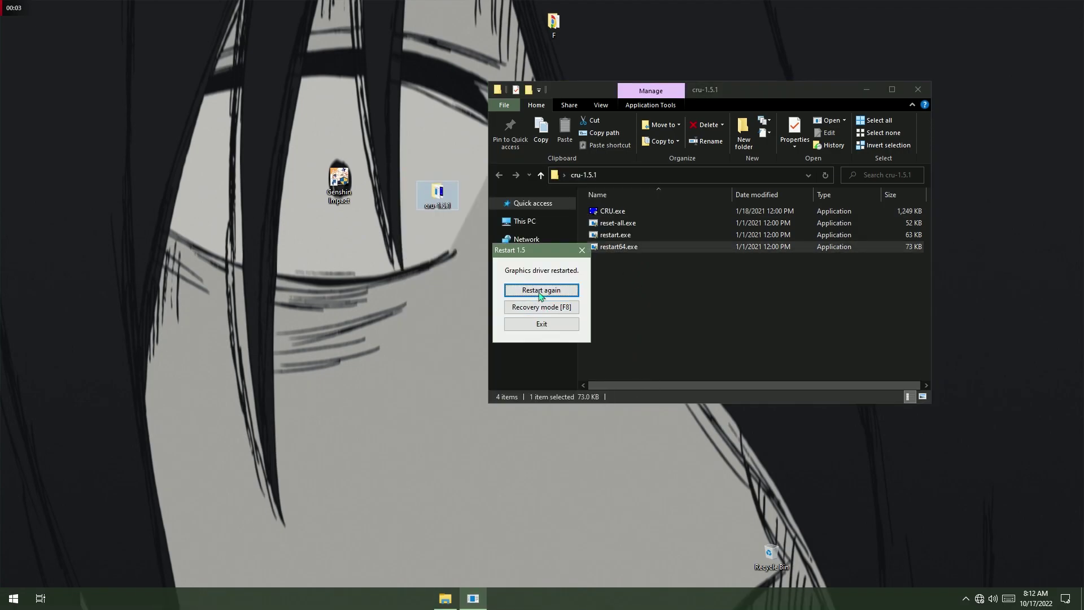
click(582, 251)
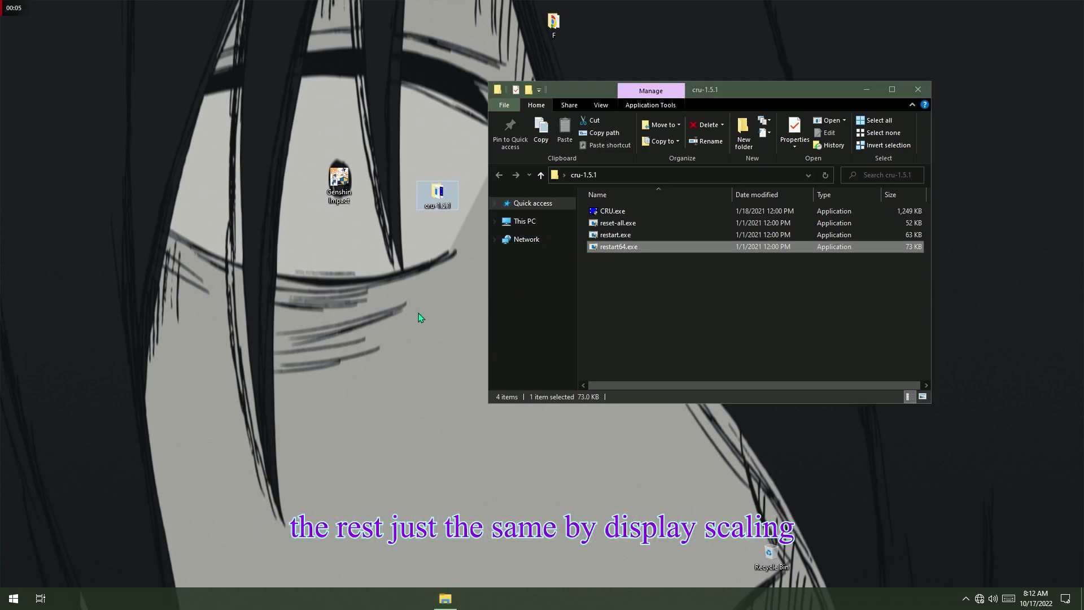
Open the list of valid modes in the display adapter properties from the Windows advanced display settings
right_click(419, 312)
click(519, 423)
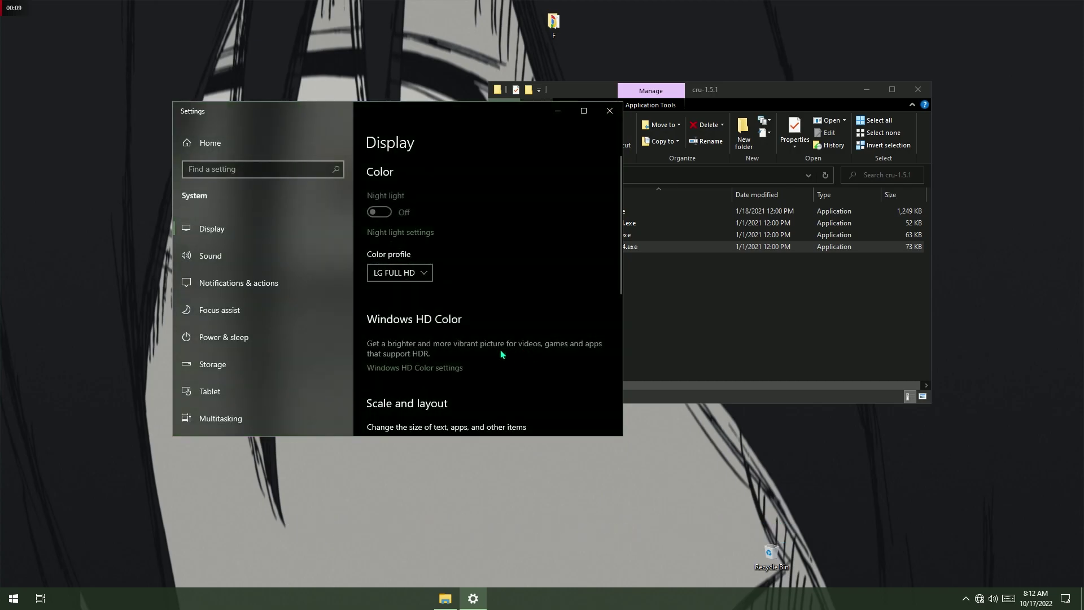
scroll(501, 351, down, 8)
click(444, 350)
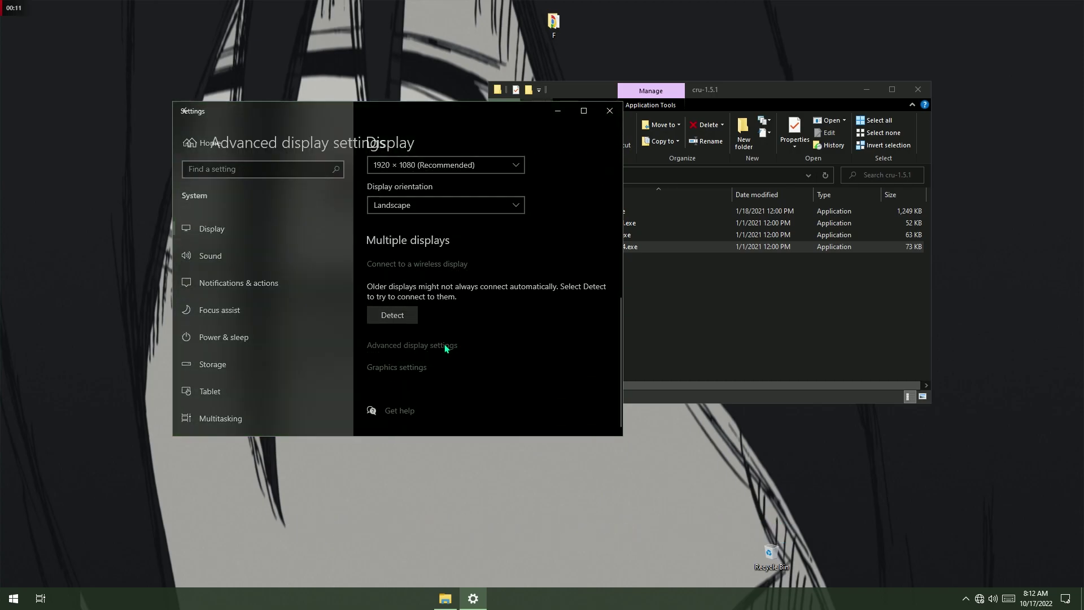
click(320, 329)
click(109, 248)
Apply the 1440 by 1080, True Color (32 bit), 75 Hertz mode, keep the changes, and close Settings and the cru-1.5.1 folder
scroll(102, 162, up, 4)
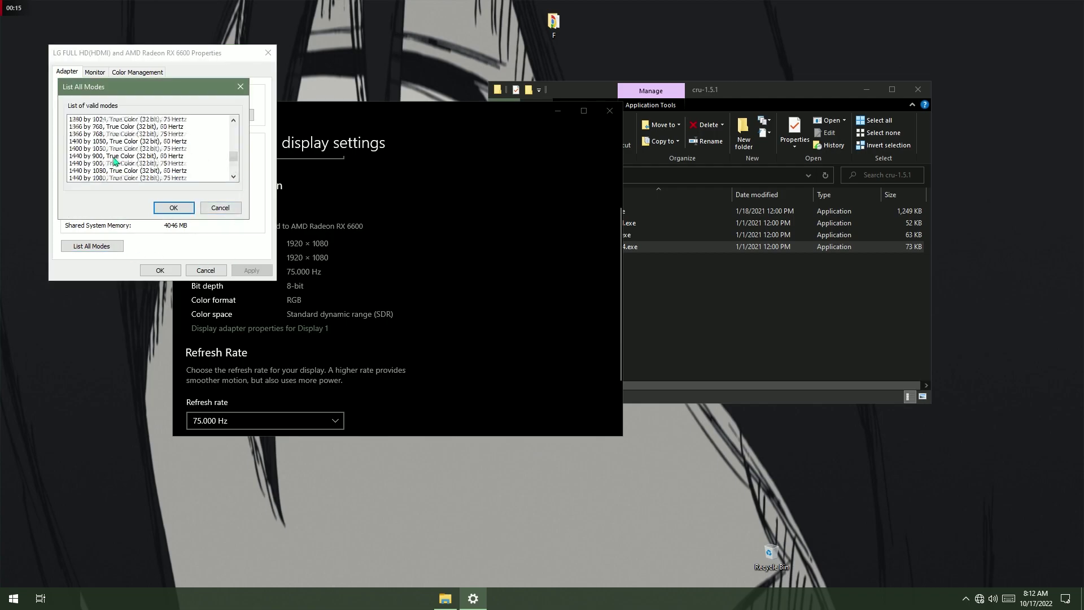
click(124, 171)
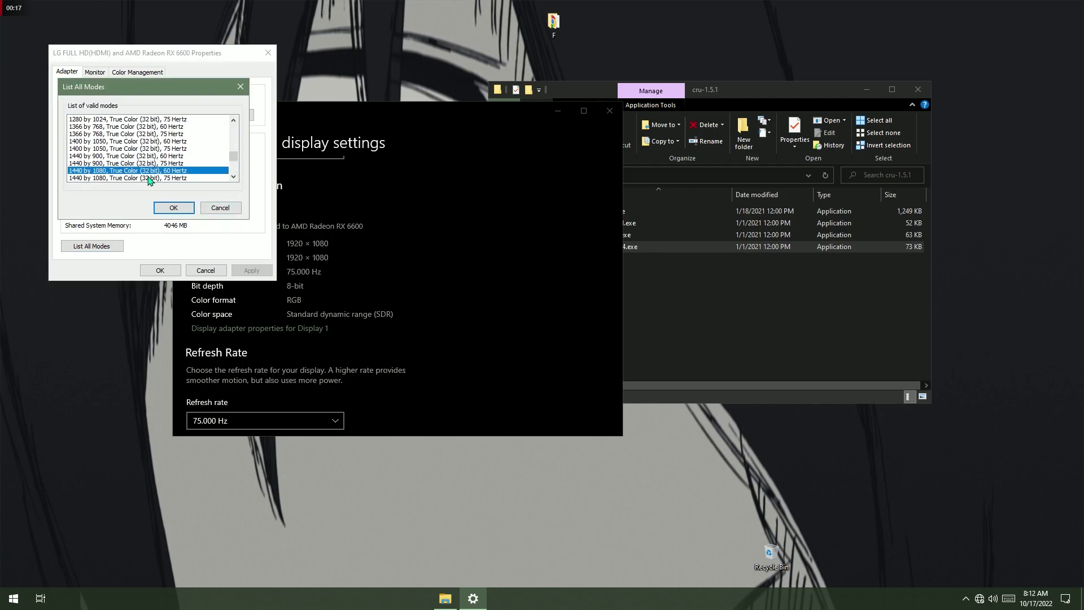
click(198, 178)
click(173, 209)
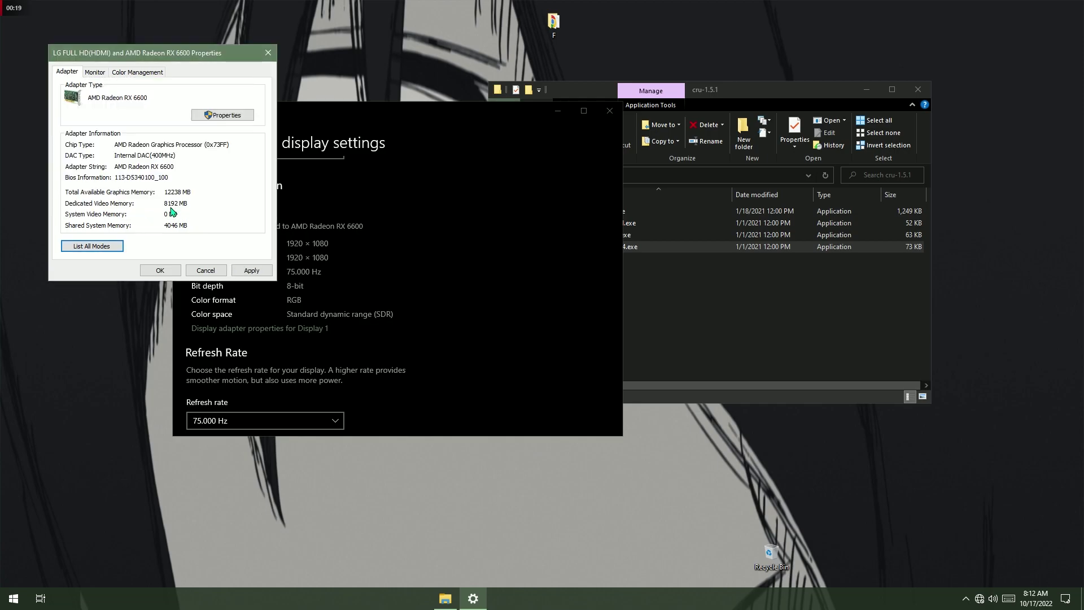
click(250, 269)
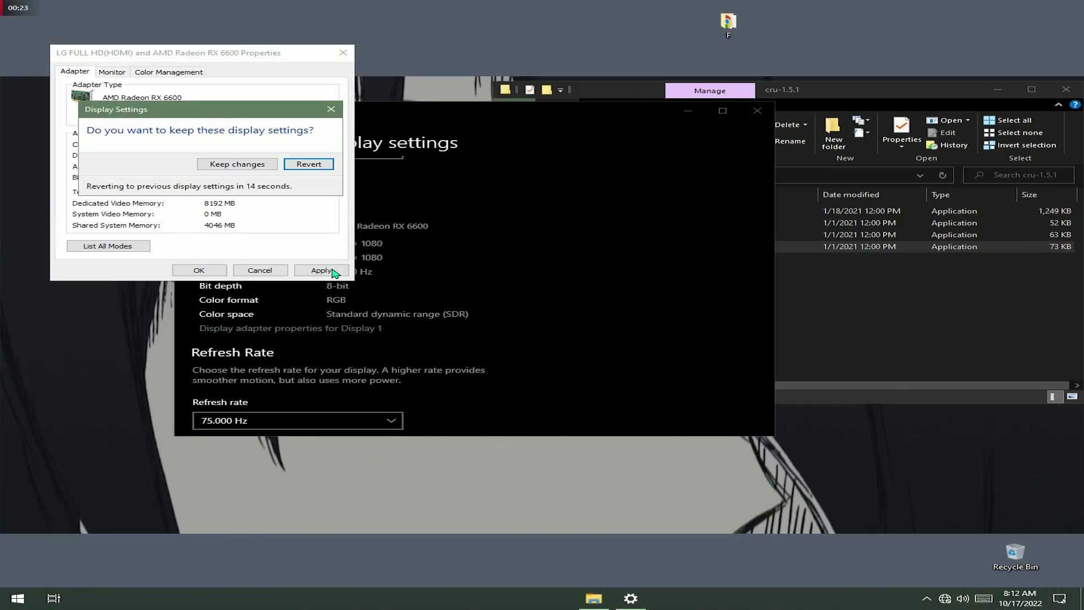
click(266, 168)
click(200, 271)
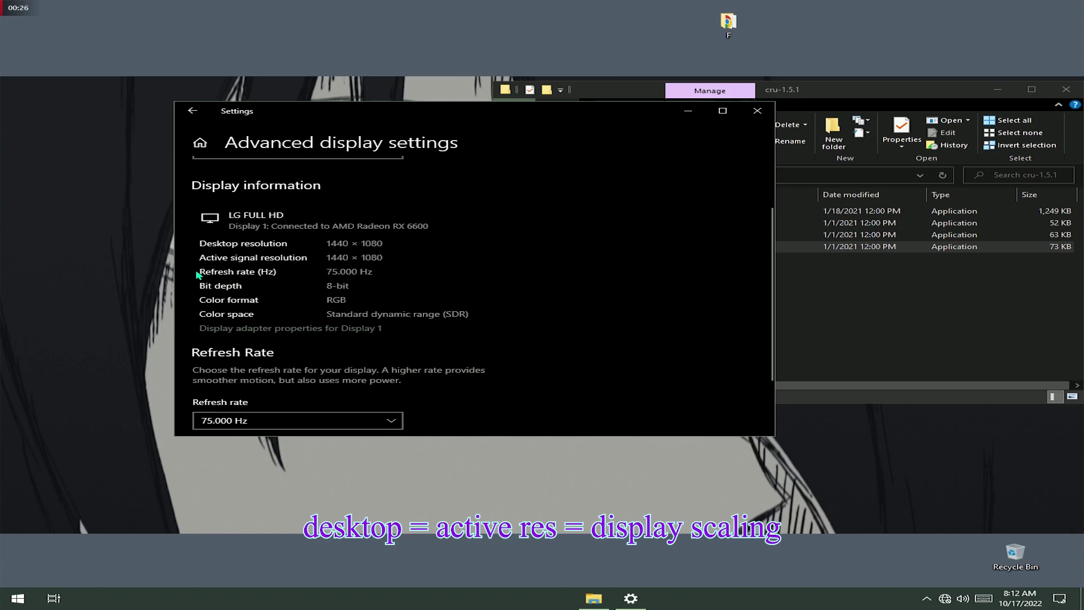
click(757, 111)
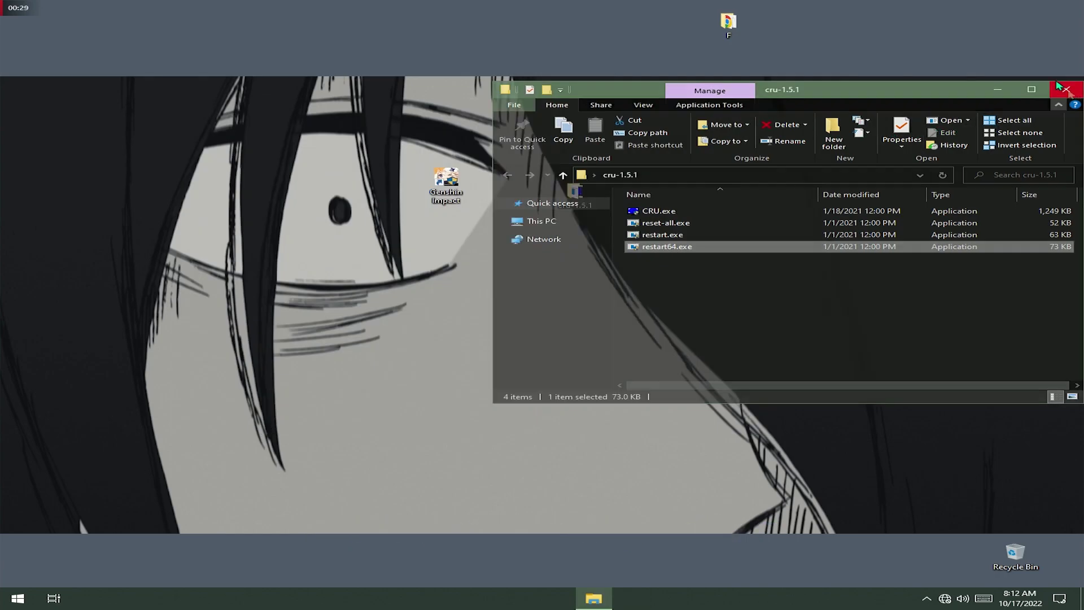
click(1062, 89)
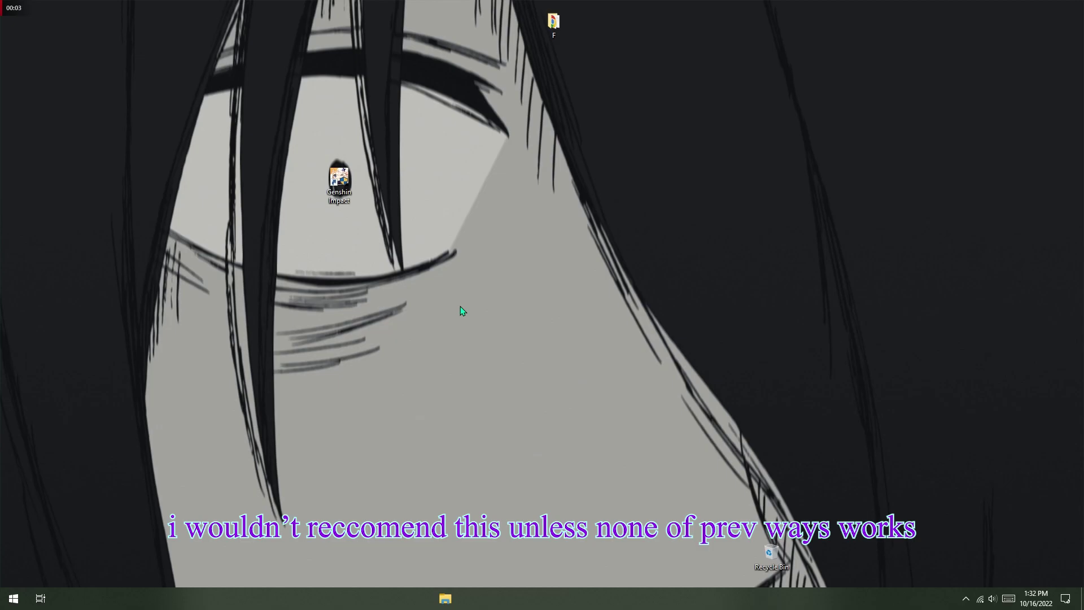
Open the Genshin Impact shortcut's file location and go into the Genshin Impact game folder
right_click(352, 201)
click(465, 220)
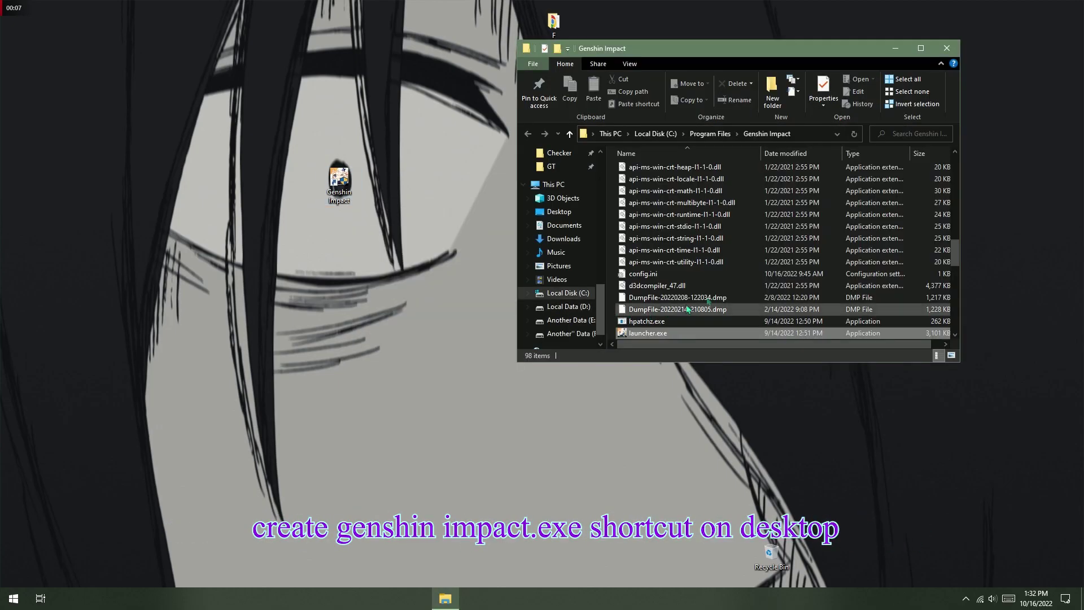
drag(961, 255, 963, 161)
double_click(650, 193)
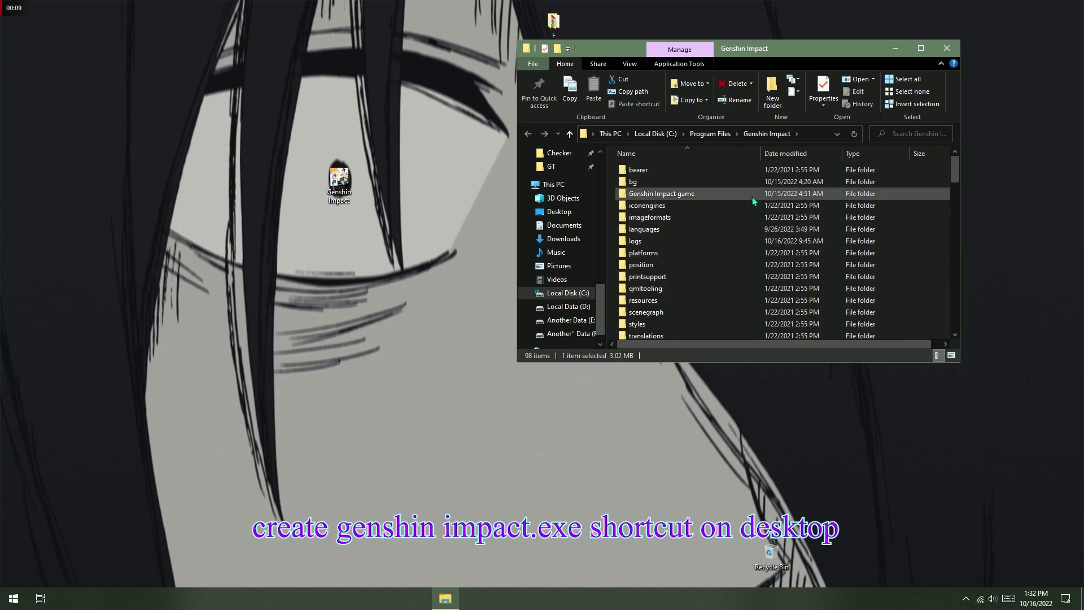
Create a desktop shortcut to GenshinImpact.exe, close the folder, and place the shortcut beside the Genshin Impact icon
scroll(961, 249, down, 10)
scroll(961, 250, down, 10)
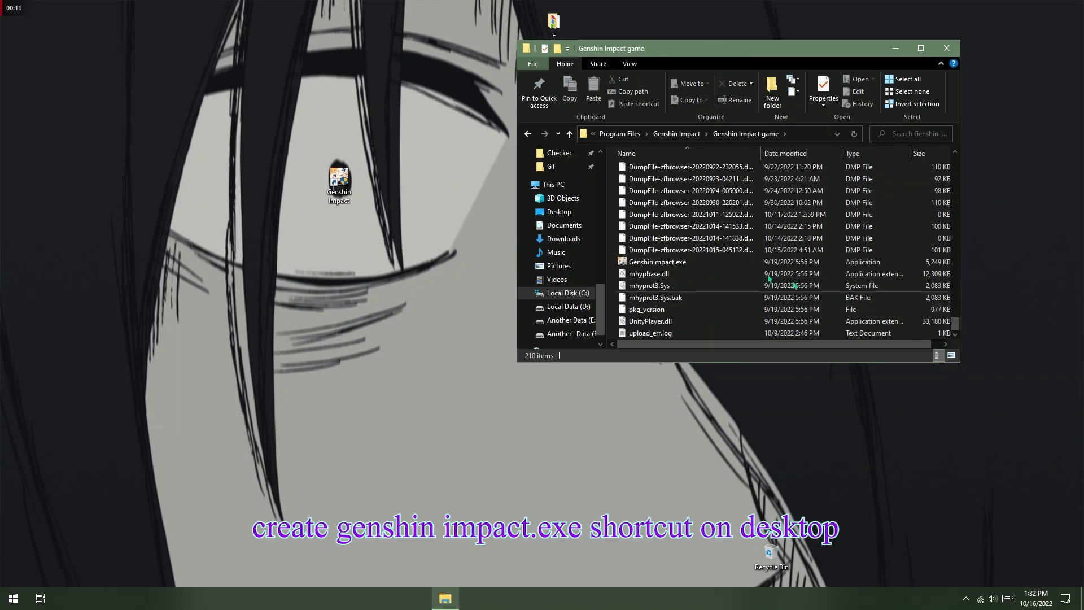
right_click(715, 262)
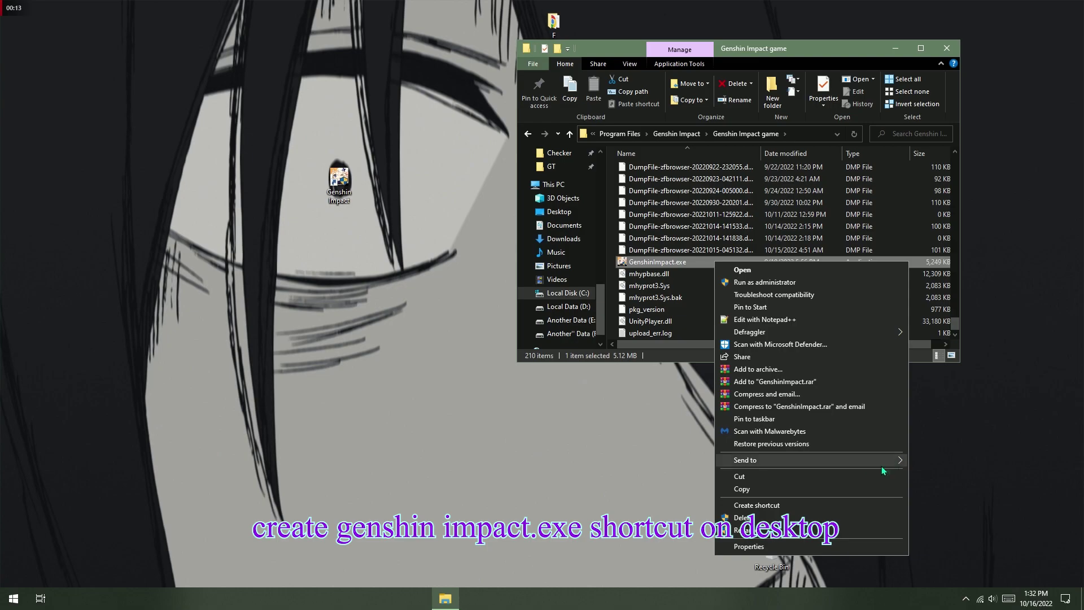
mouse_move(883, 466)
click(1009, 488)
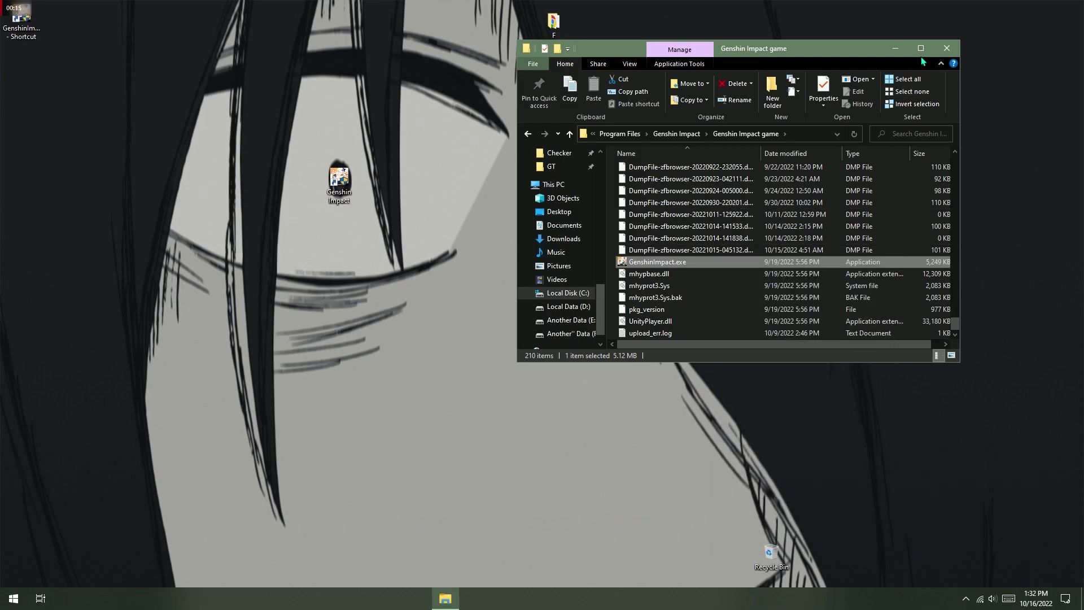
click(951, 52)
drag(31, 37, 441, 195)
Append "-window-mode exclusive -screen-width 1024 -screen-height 768" to the GenshinImpact.exe shortcut's target and apply it
right_click(441, 196)
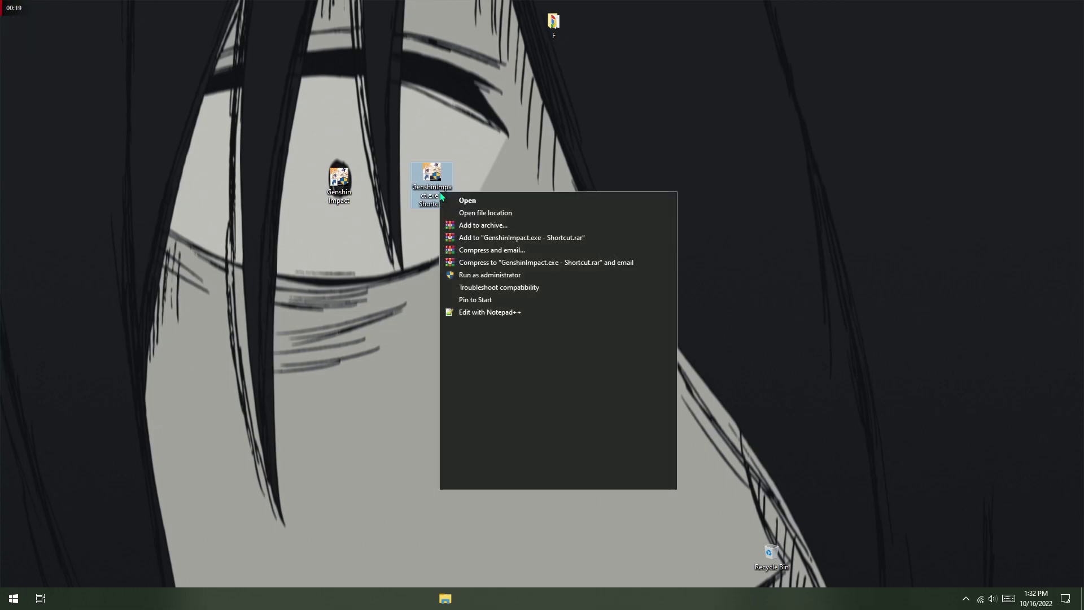
click(532, 485)
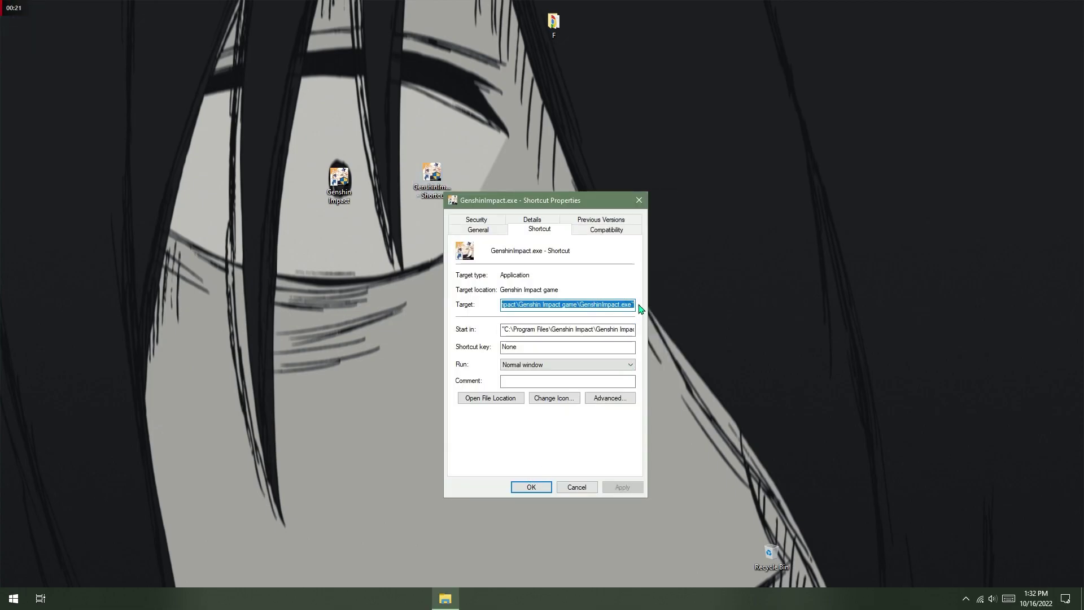
click(634, 305)
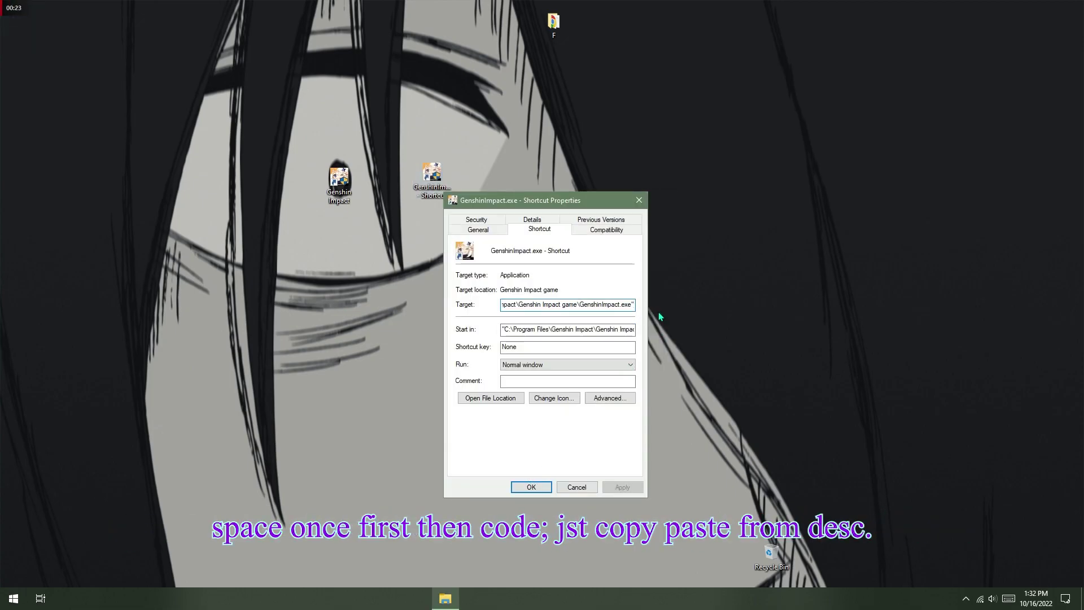
key(super+v)
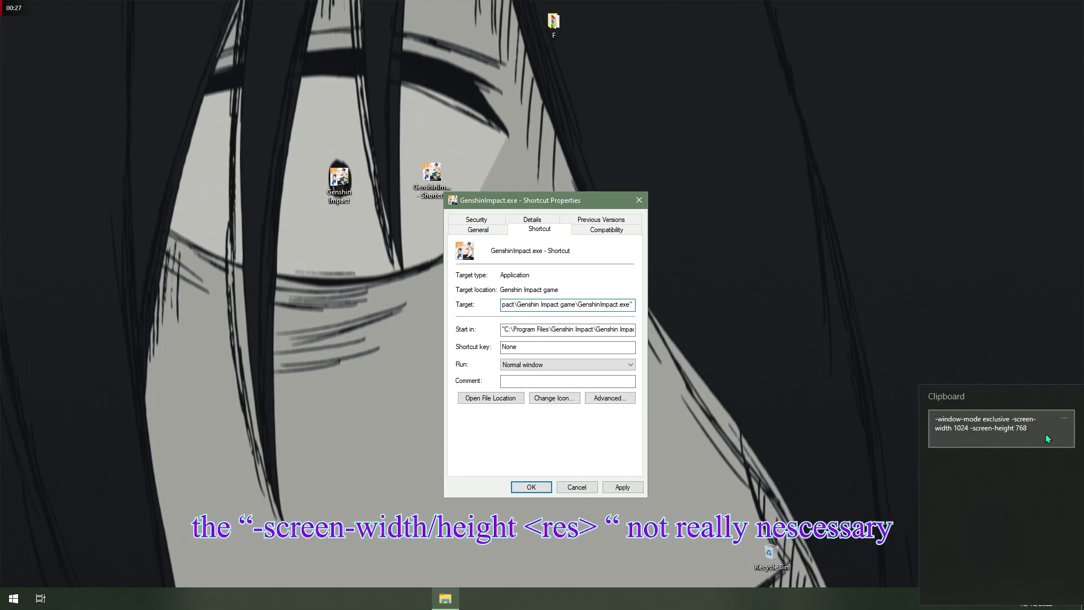
click(1046, 434)
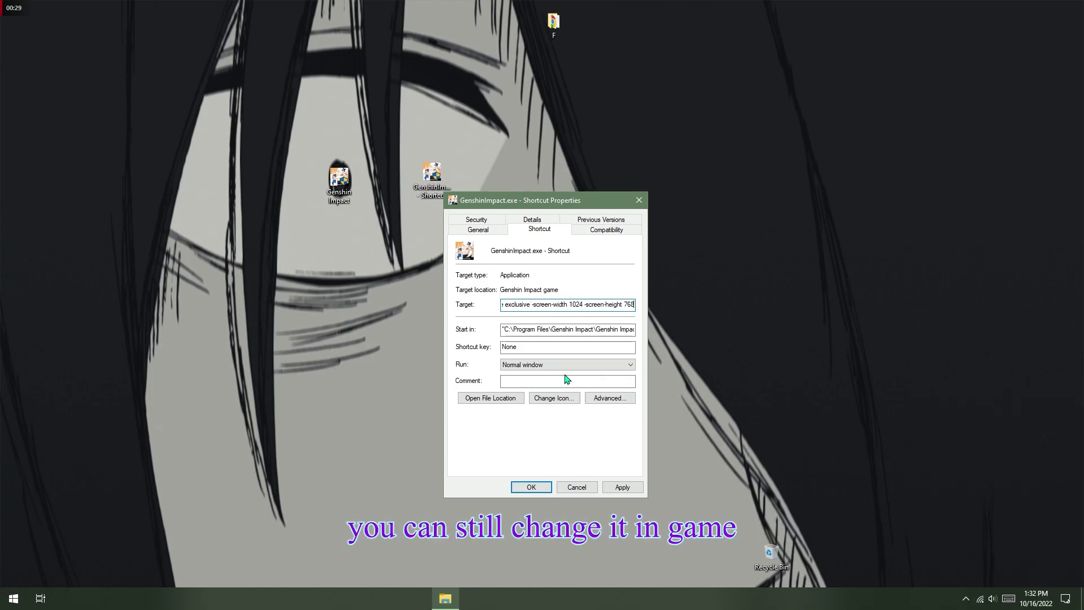
click(620, 487)
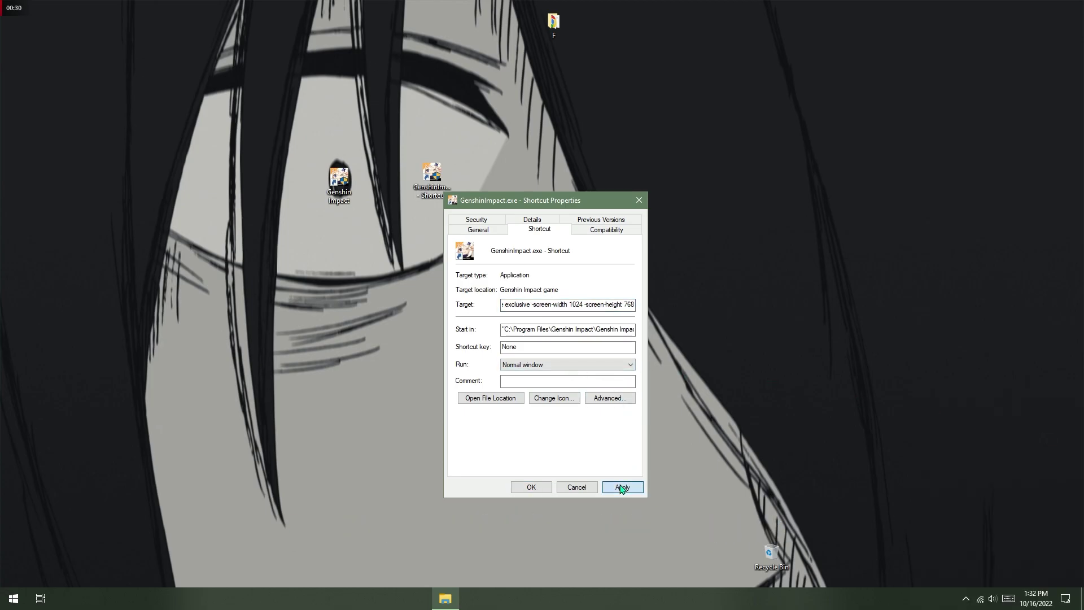
Override the shortcut's high DPI scaling behavior with scaling performed by Application, and confirm its compatibility properties
click(593, 231)
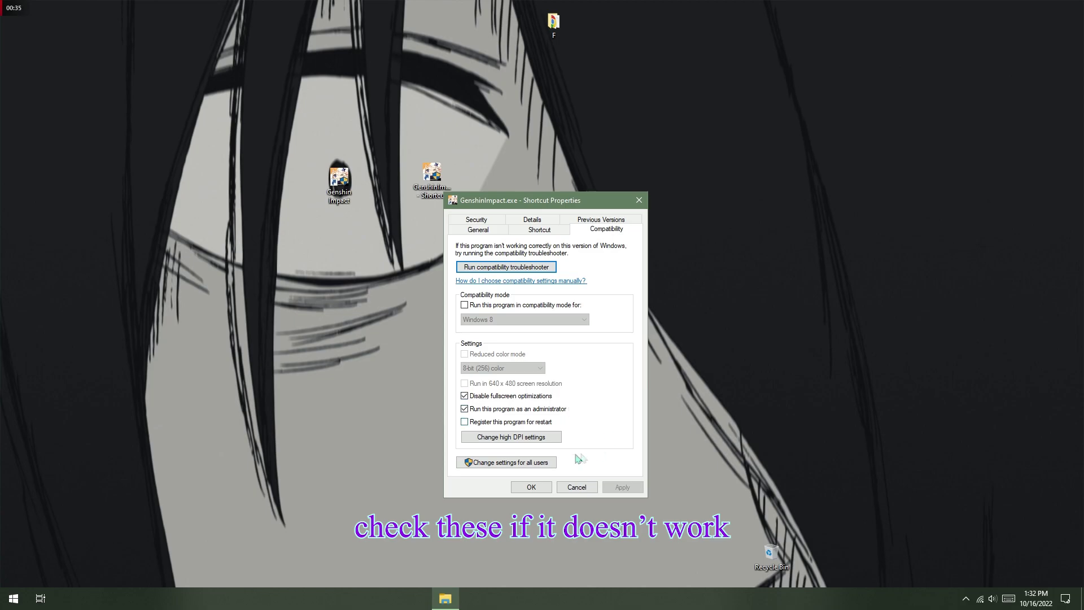
click(545, 438)
click(559, 421)
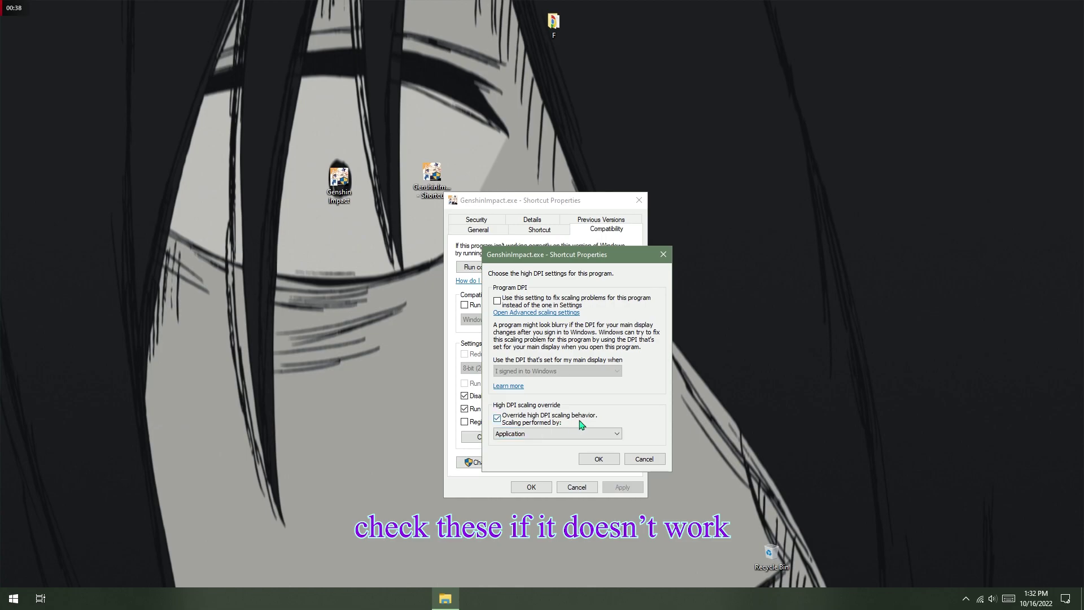
click(600, 460)
click(534, 489)
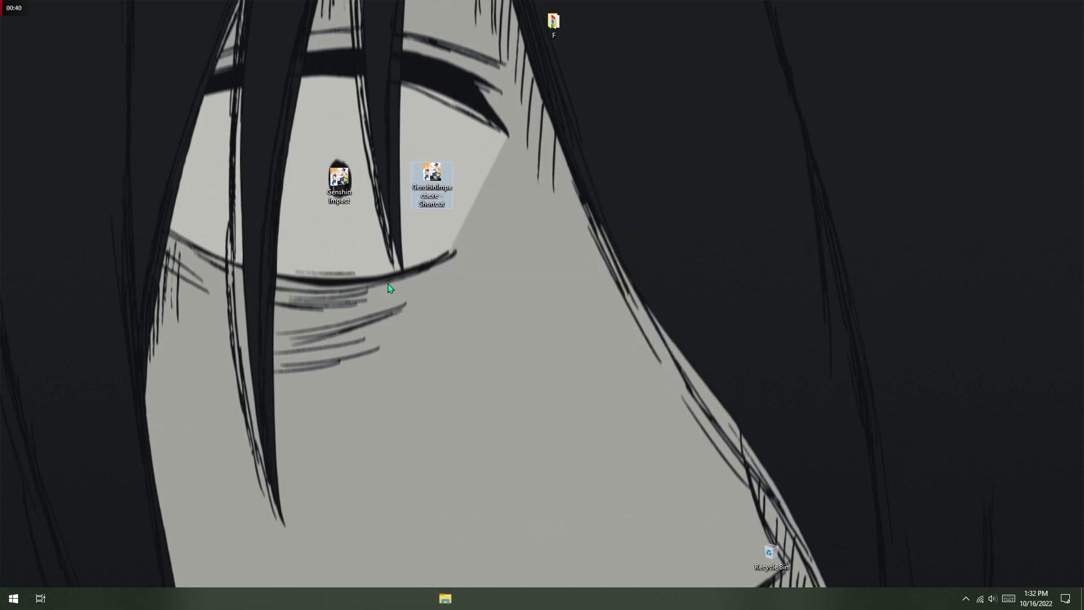
Check the GPU Scaling setting in the display settings of AMD Software and close the program
right_click(483, 268)
click(610, 277)
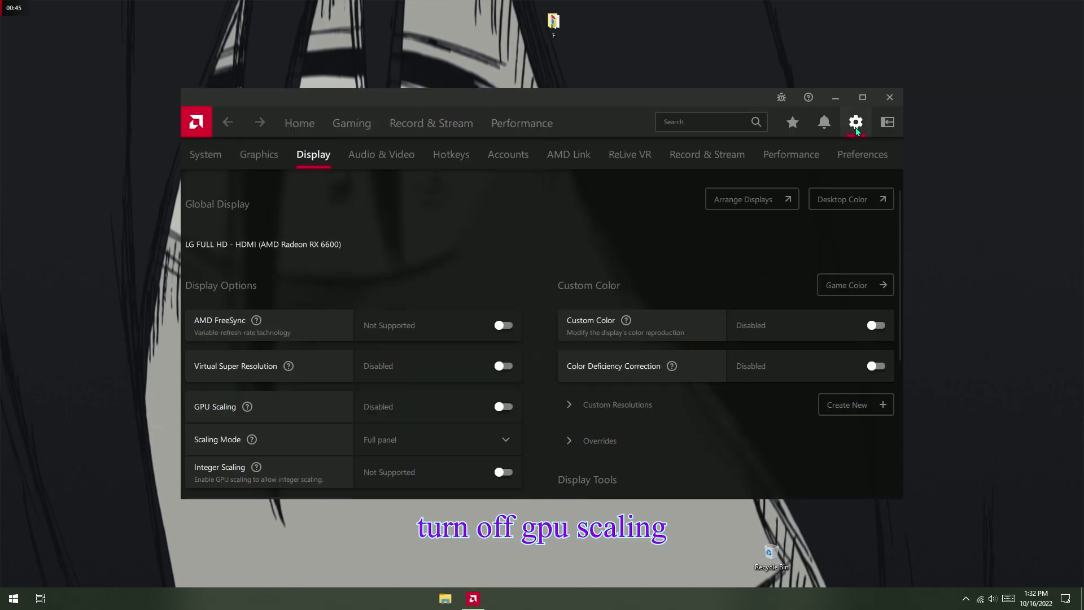
click(856, 123)
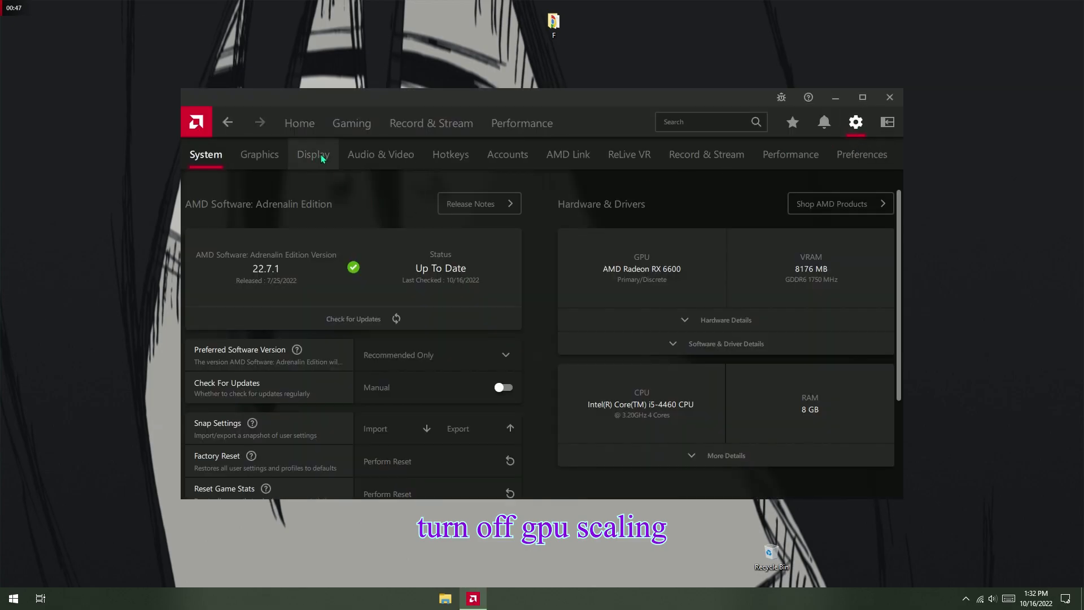
click(327, 155)
scroll(495, 267, down, 2)
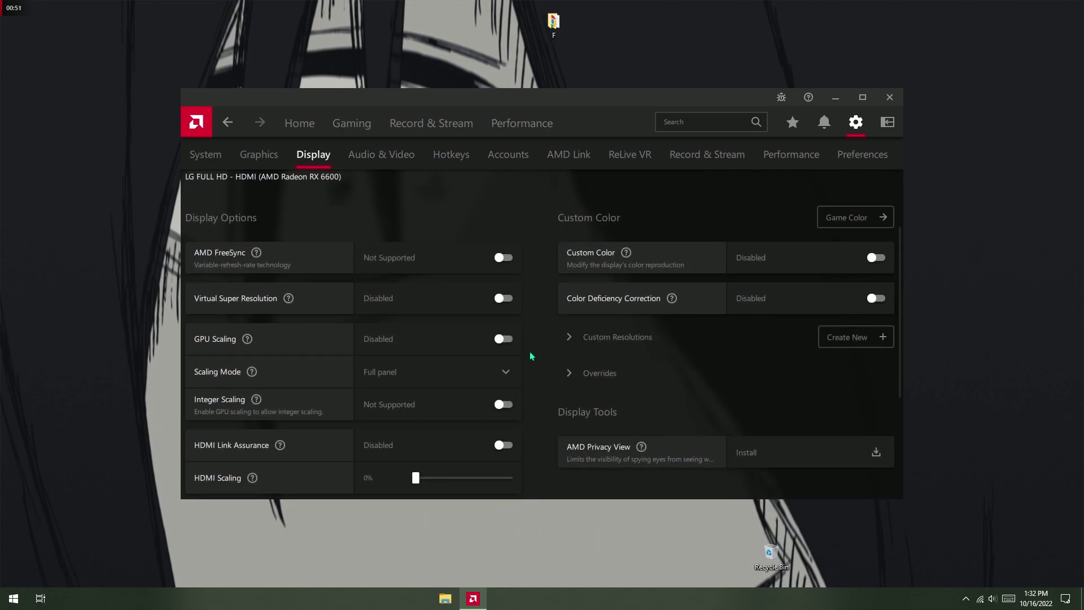
click(889, 97)
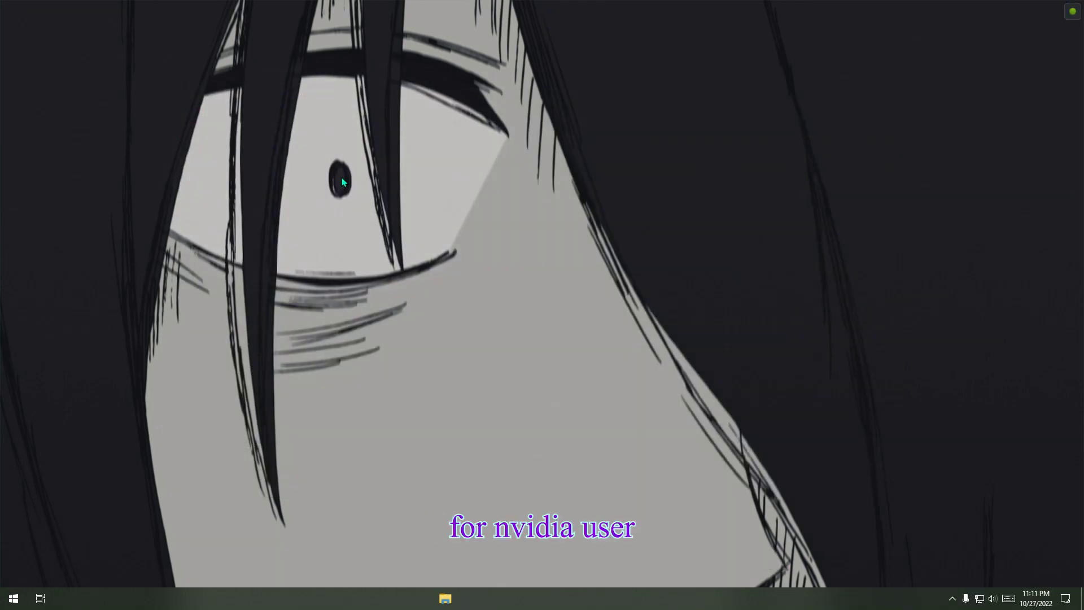
Open NVIDIA Control Panel, set Image Scaling to Off in the global 3D settings, and keep the changed desktop configuration
right_click(341, 177)
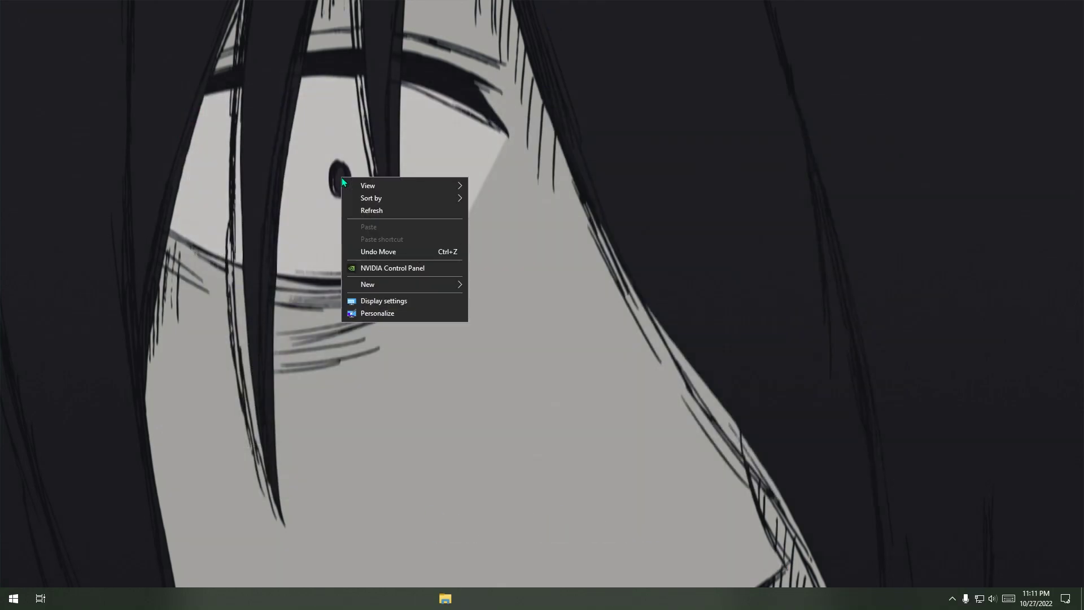
click(346, 269)
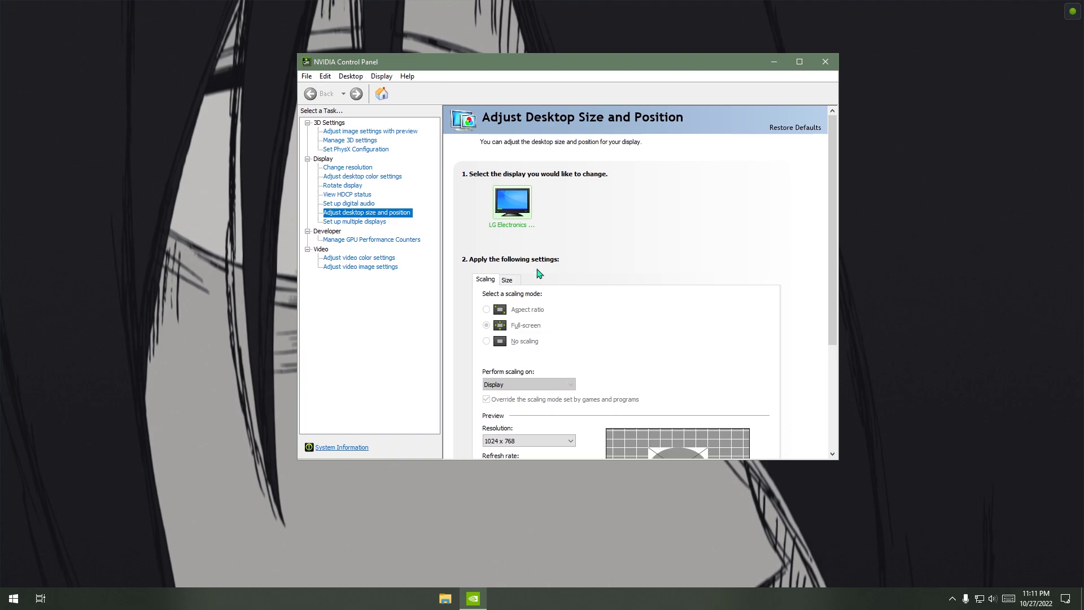
click(373, 142)
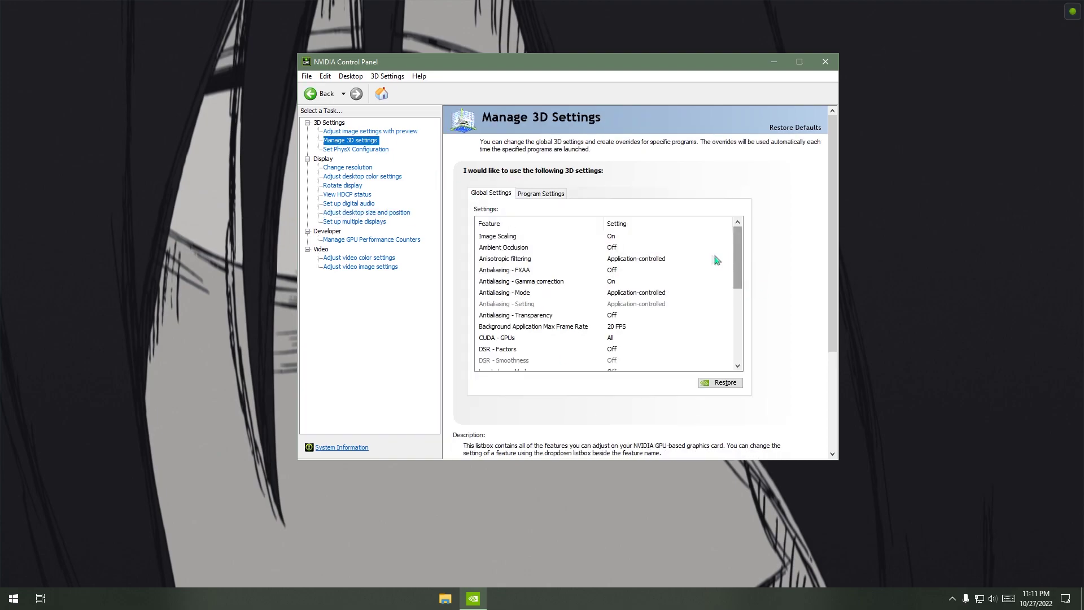
click(727, 236)
click(729, 236)
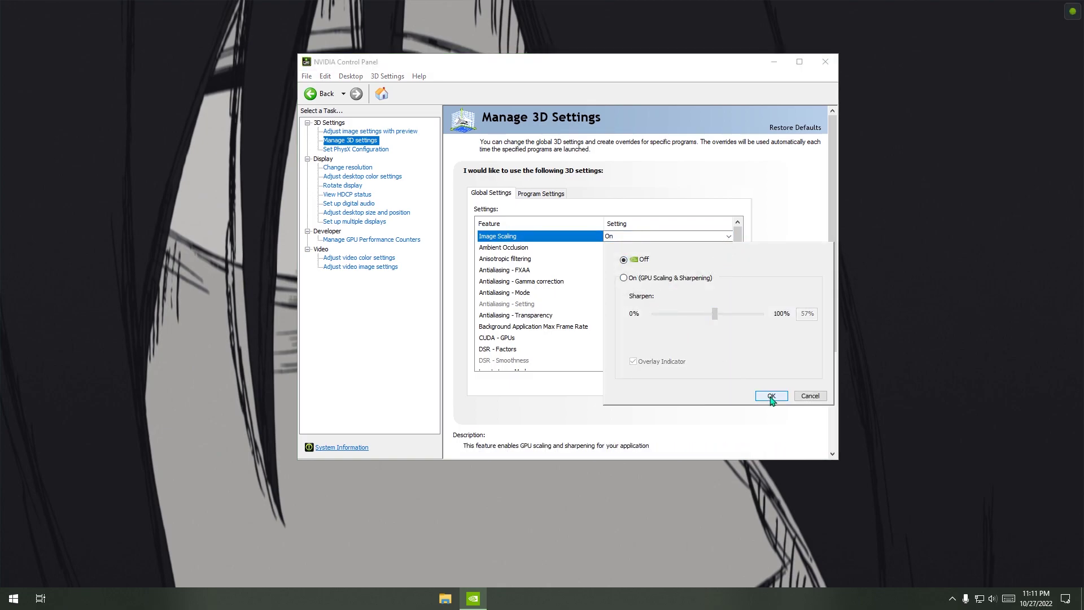
click(772, 397)
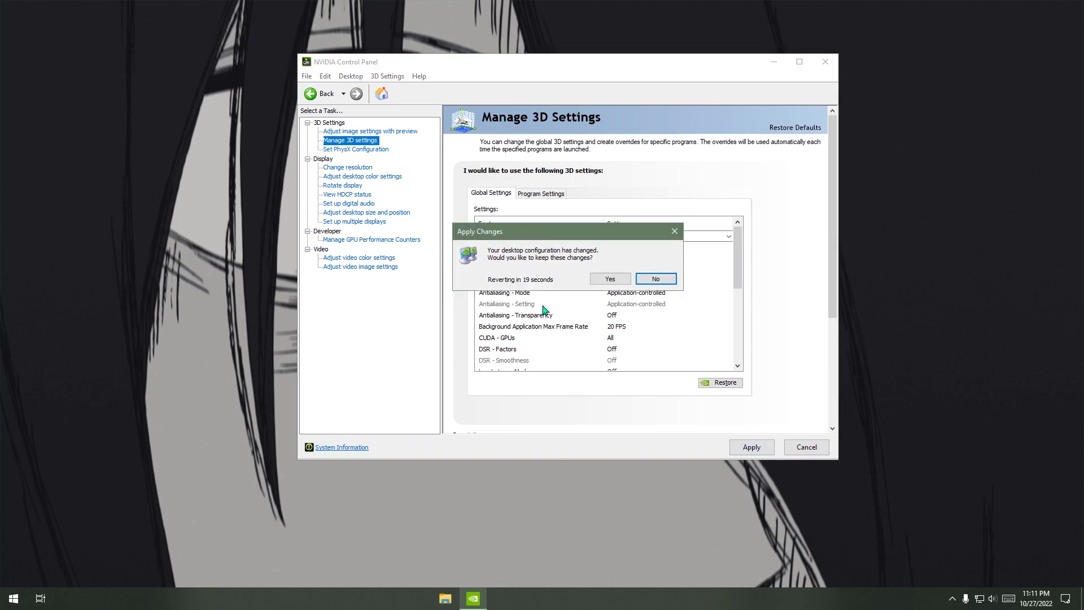
click(611, 280)
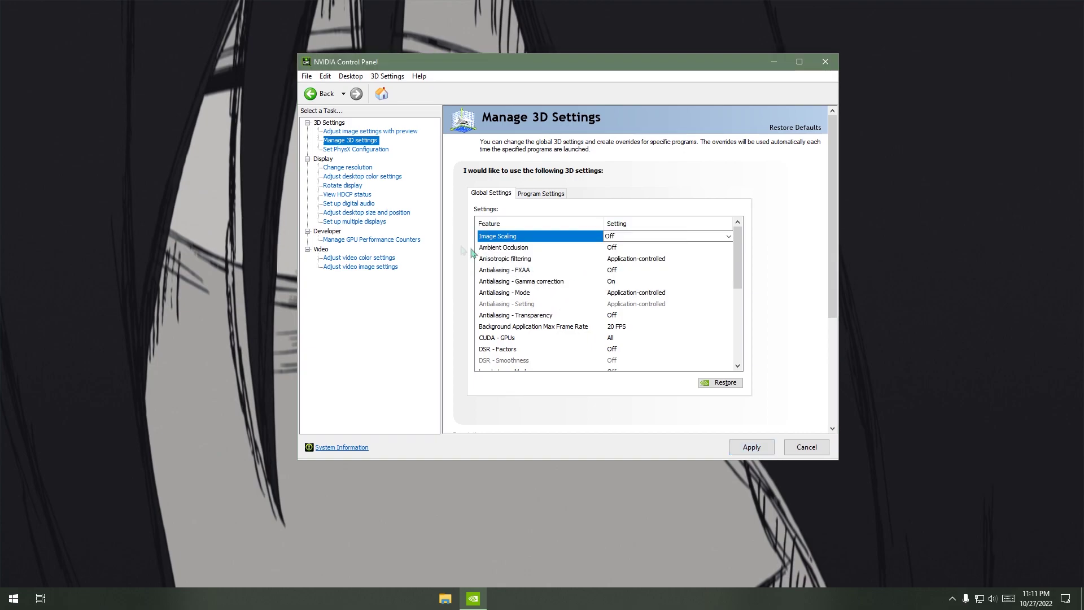
Choose Display as the device that performs scaling in the desktop size and position settings, and close NVIDIA Control Panel
click(409, 214)
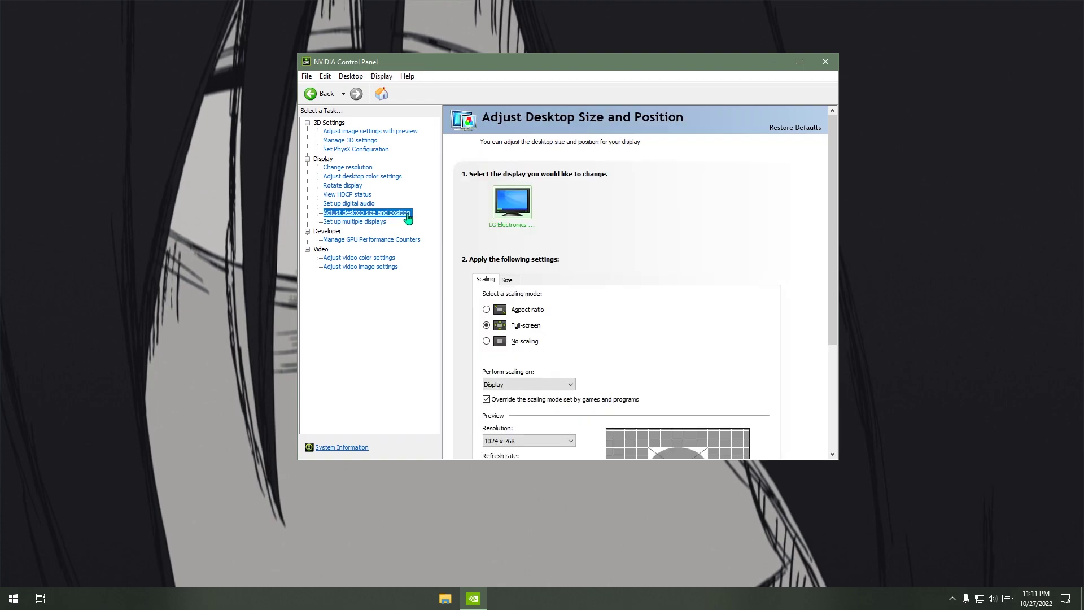
click(569, 385)
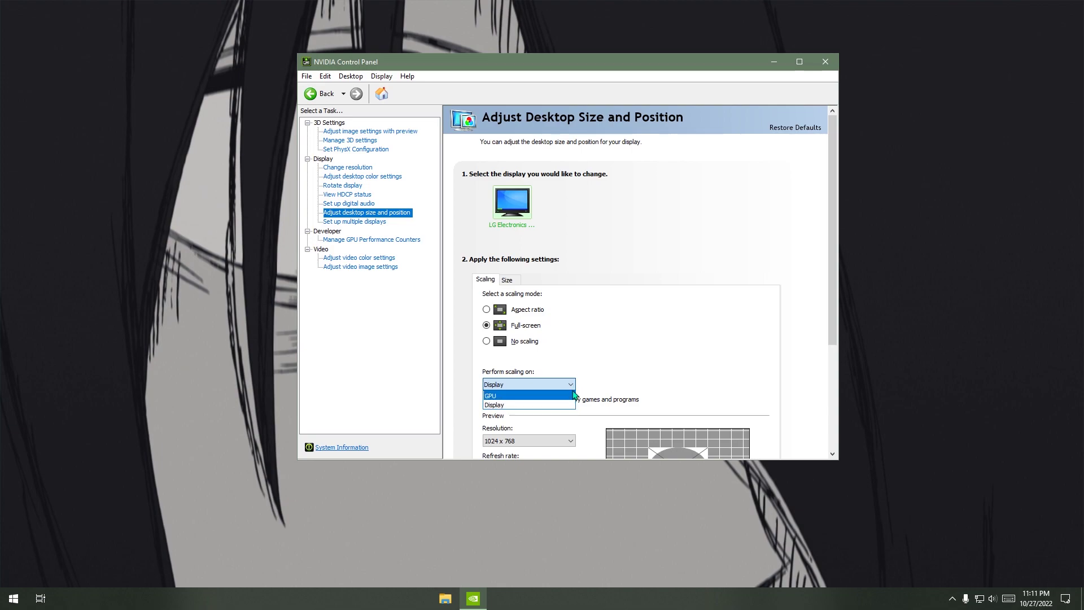
click(569, 405)
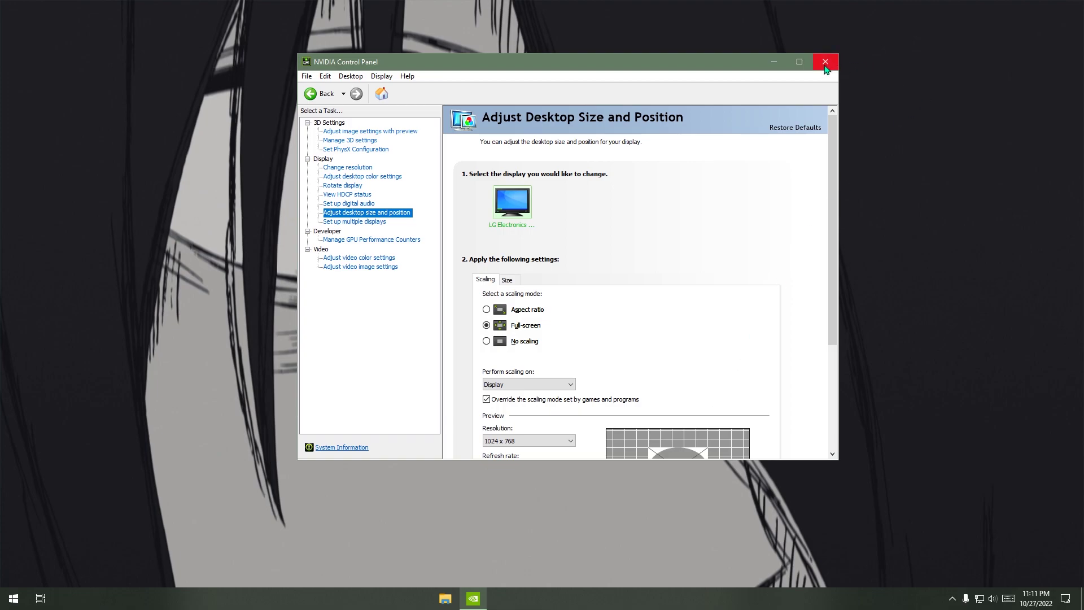
click(826, 62)
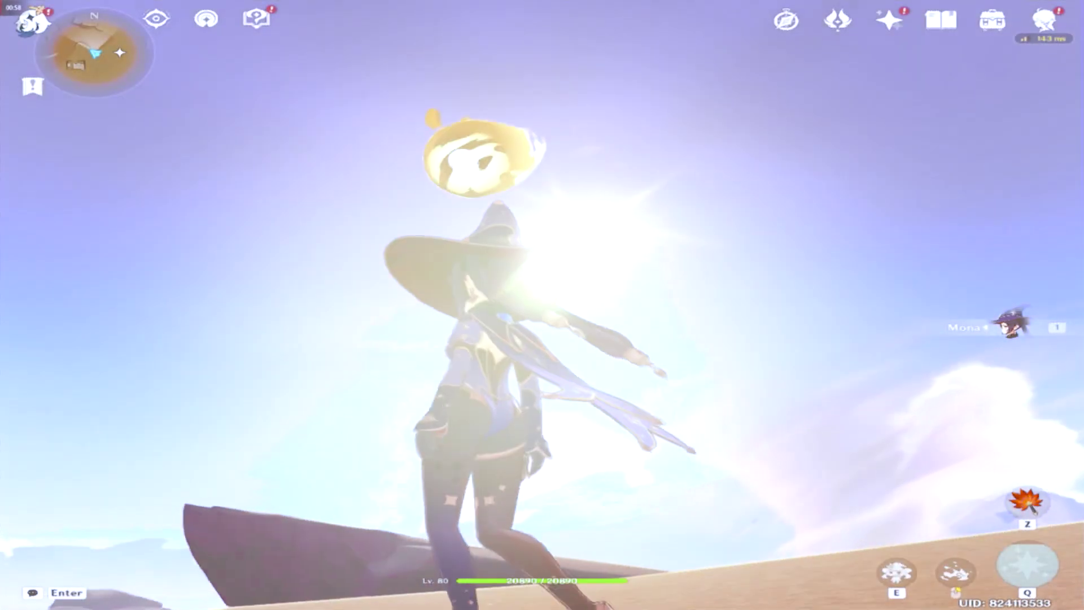
key(w)
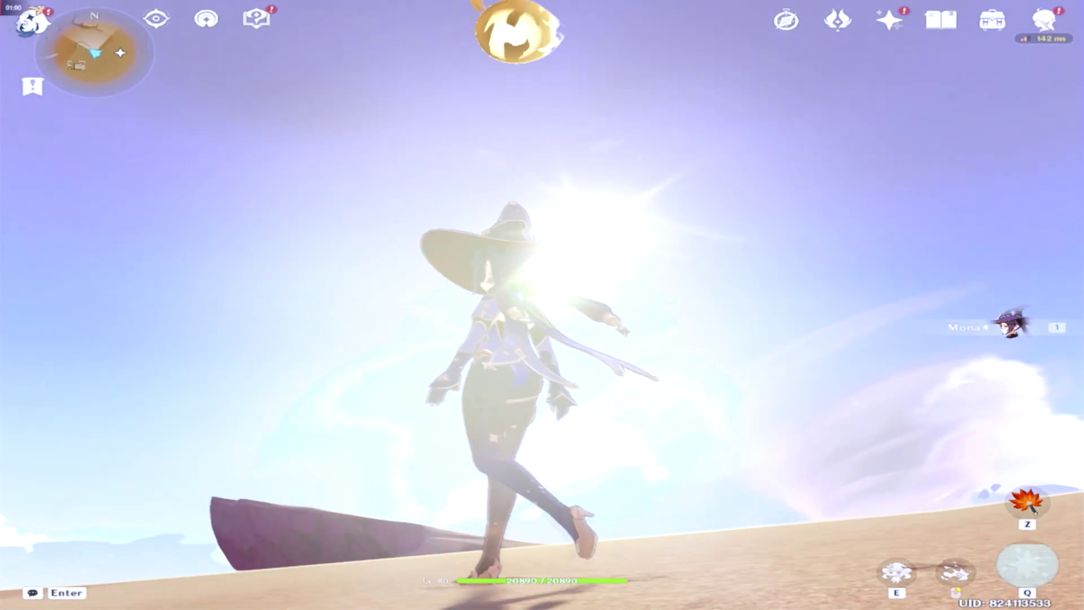
key(w)
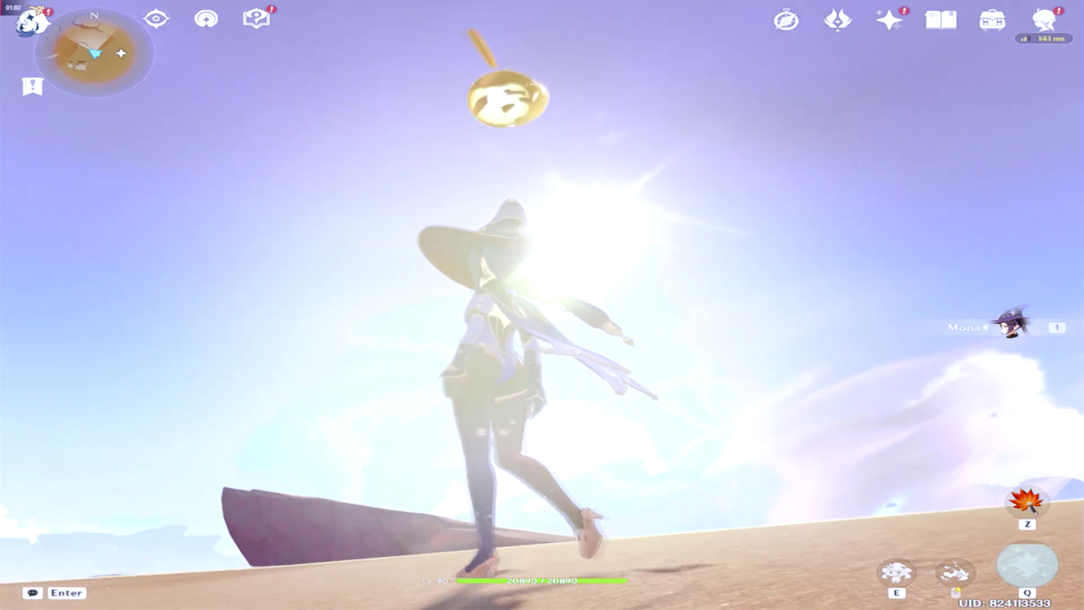
key(w)
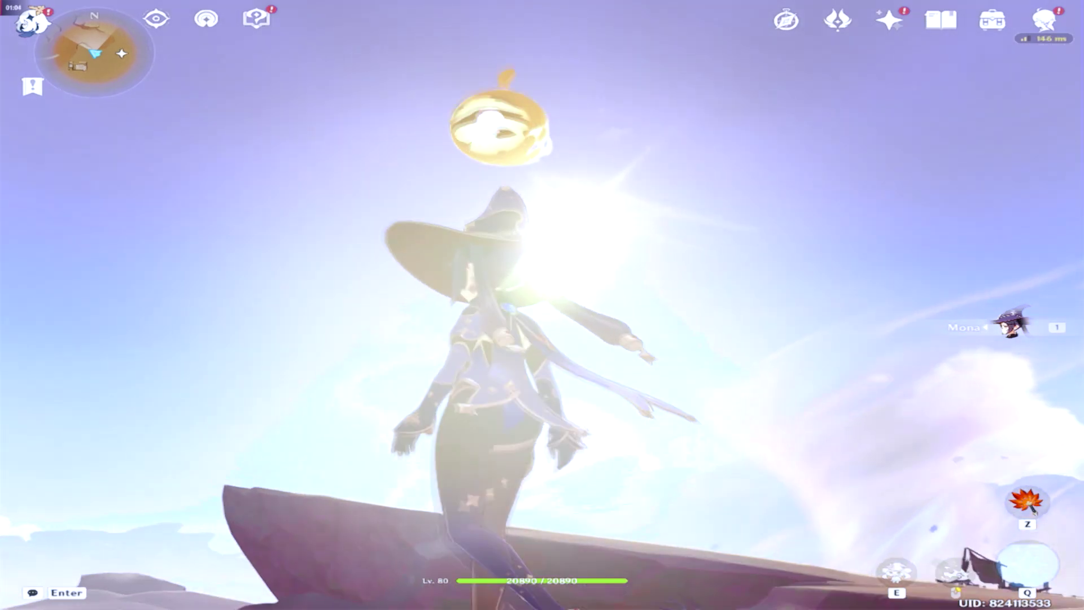
key(w)
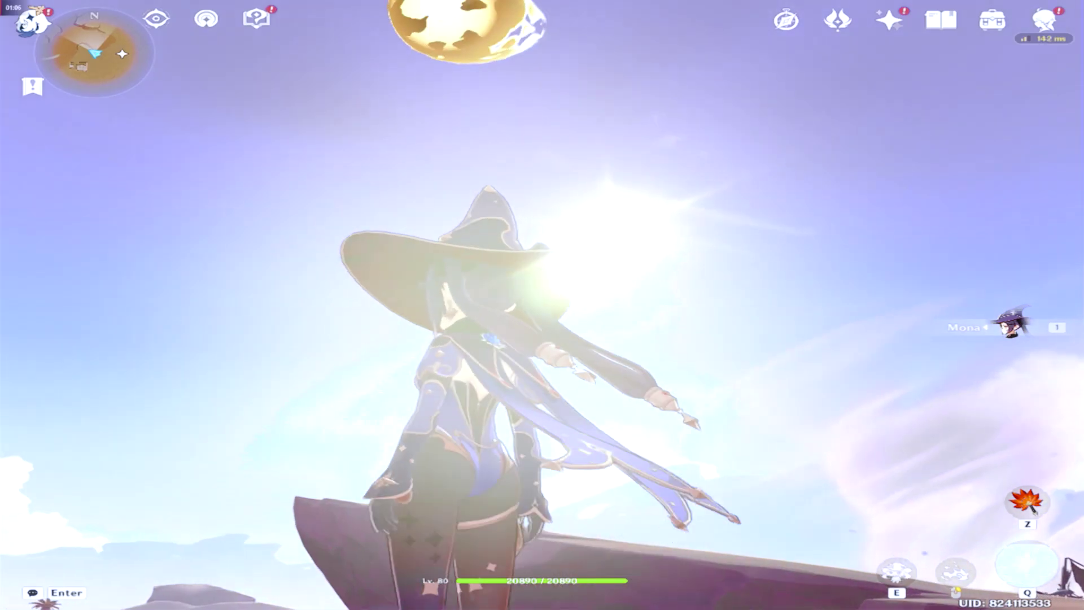
key(a)
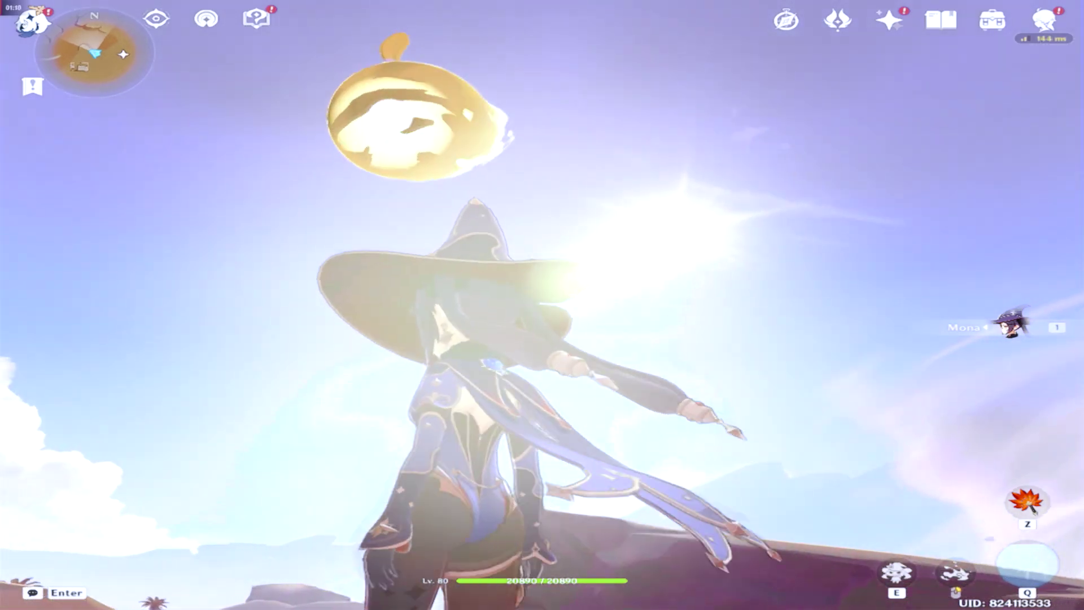
key(w)
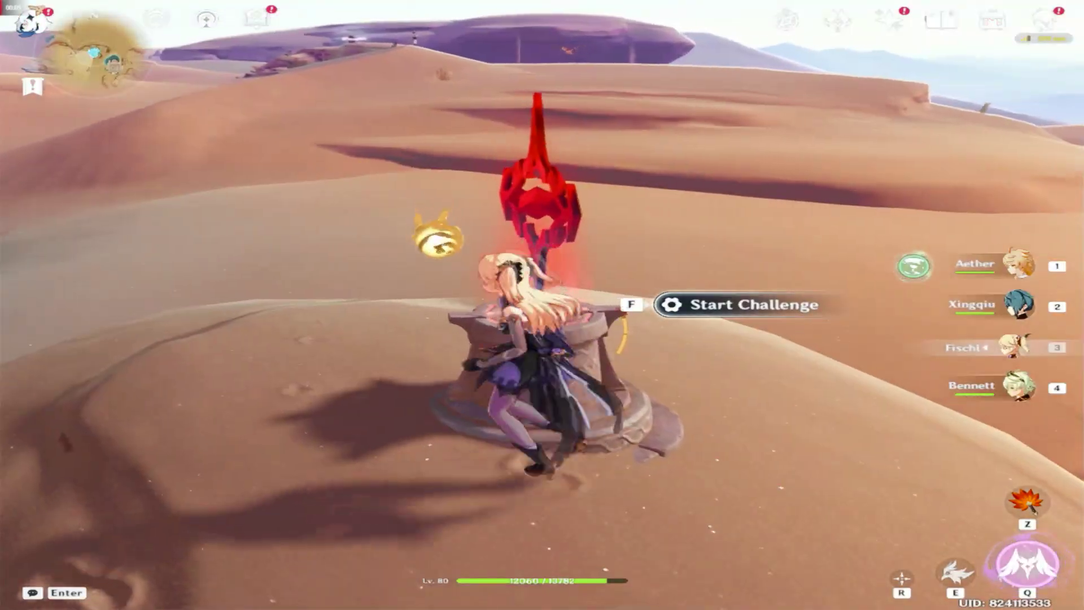
key(f)
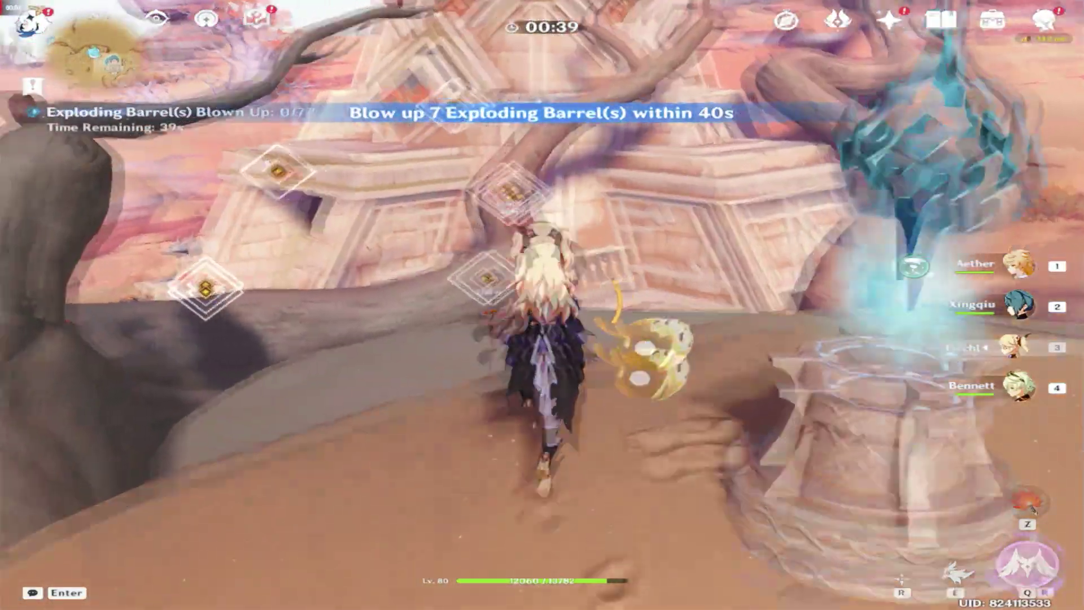
key(r)
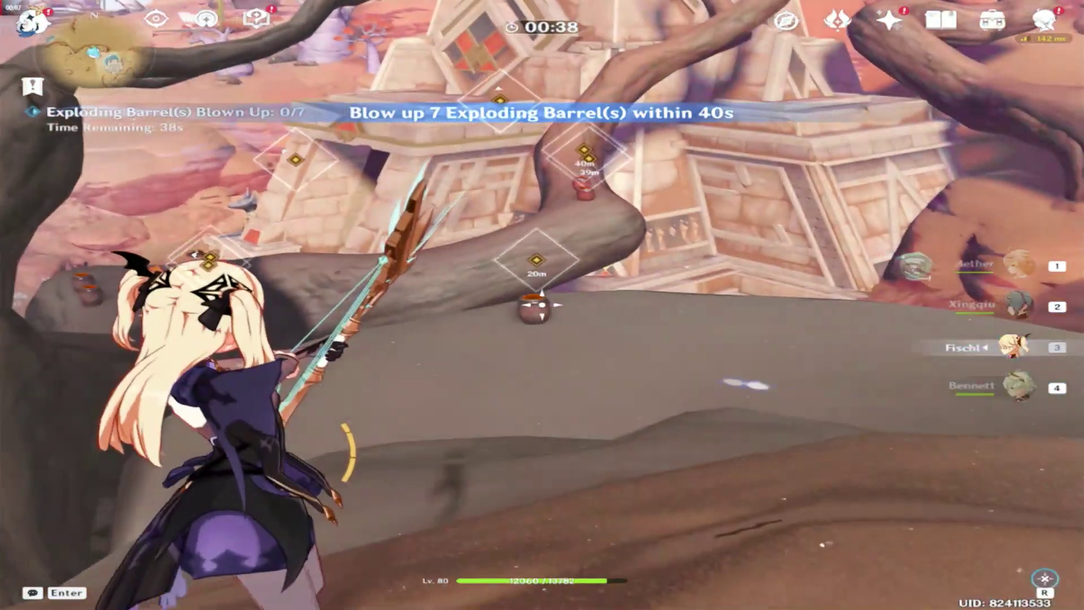
click(541, 306)
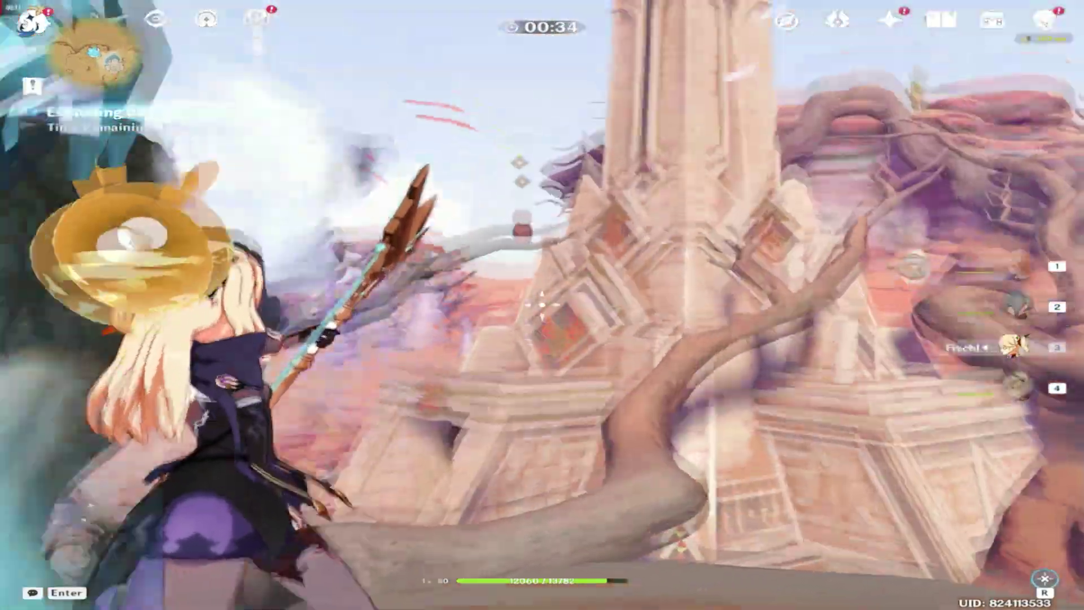
click(541, 305)
click(541, 305)
key(r)
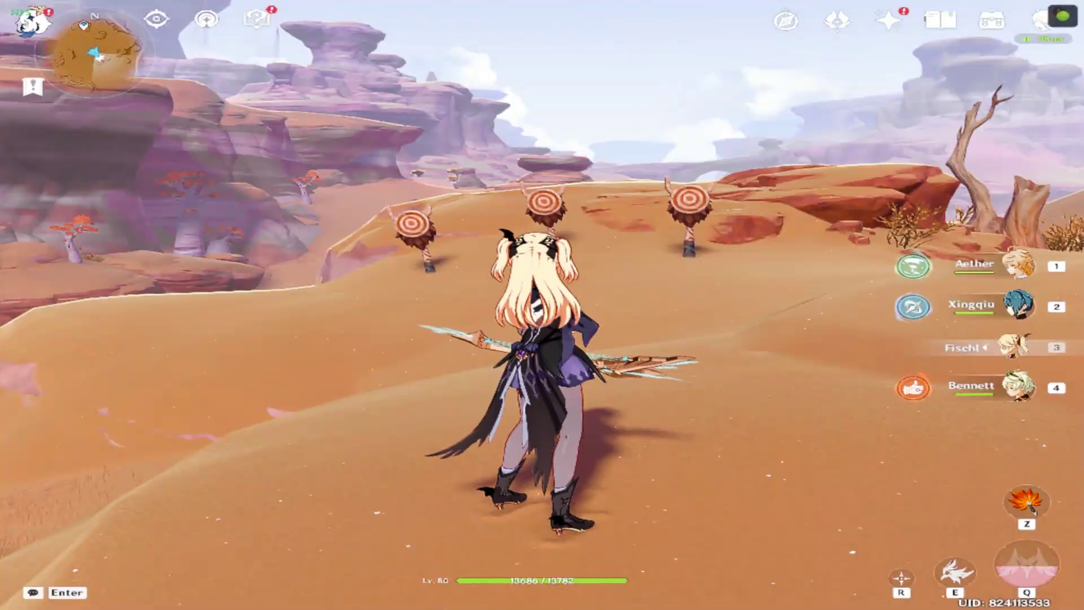
key(r)
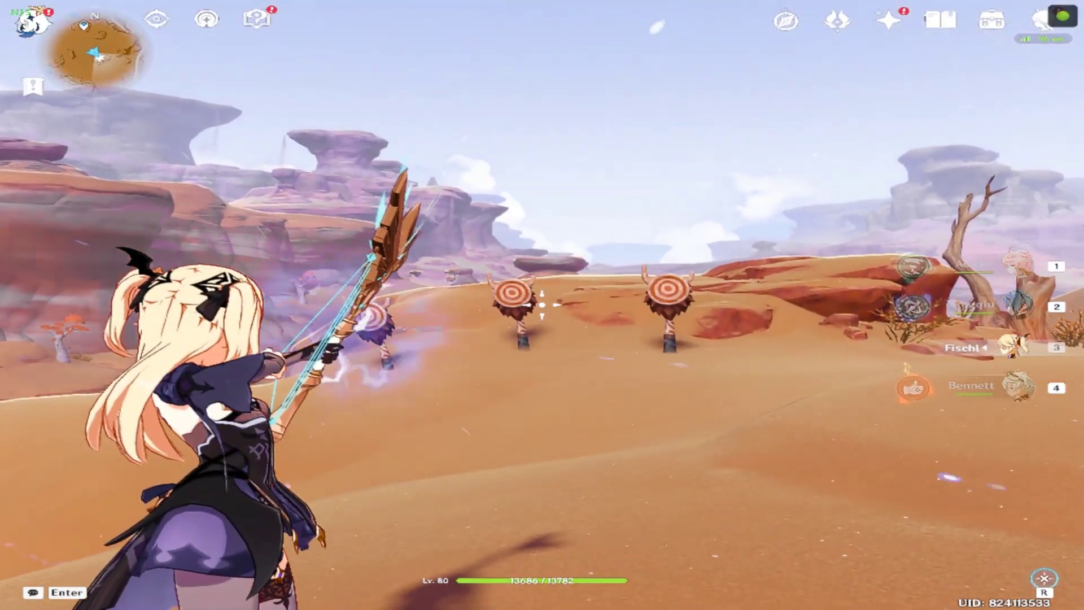
click(541, 305)
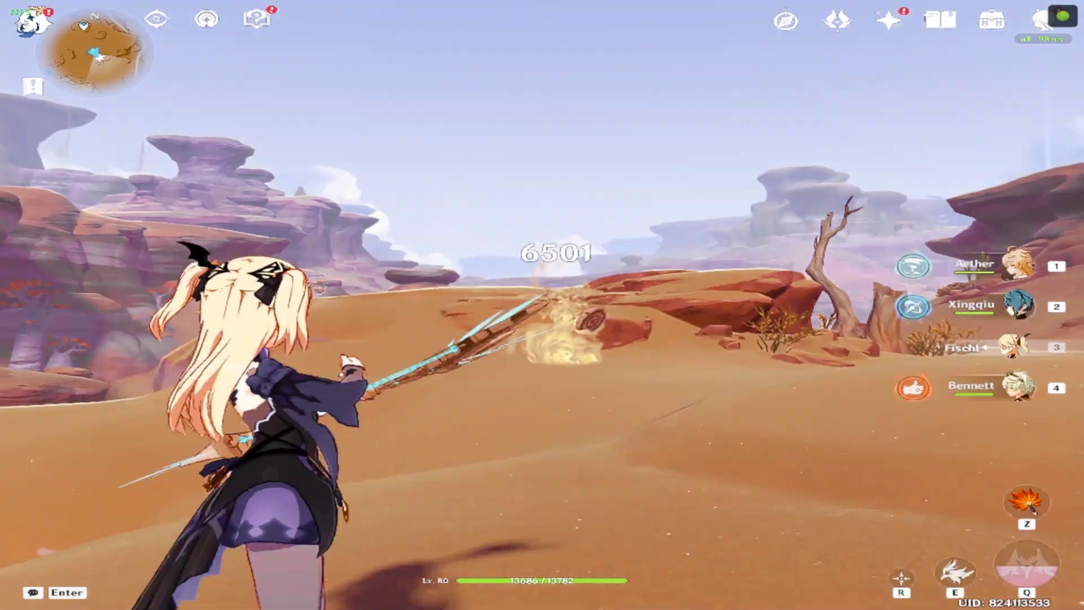
key(r)
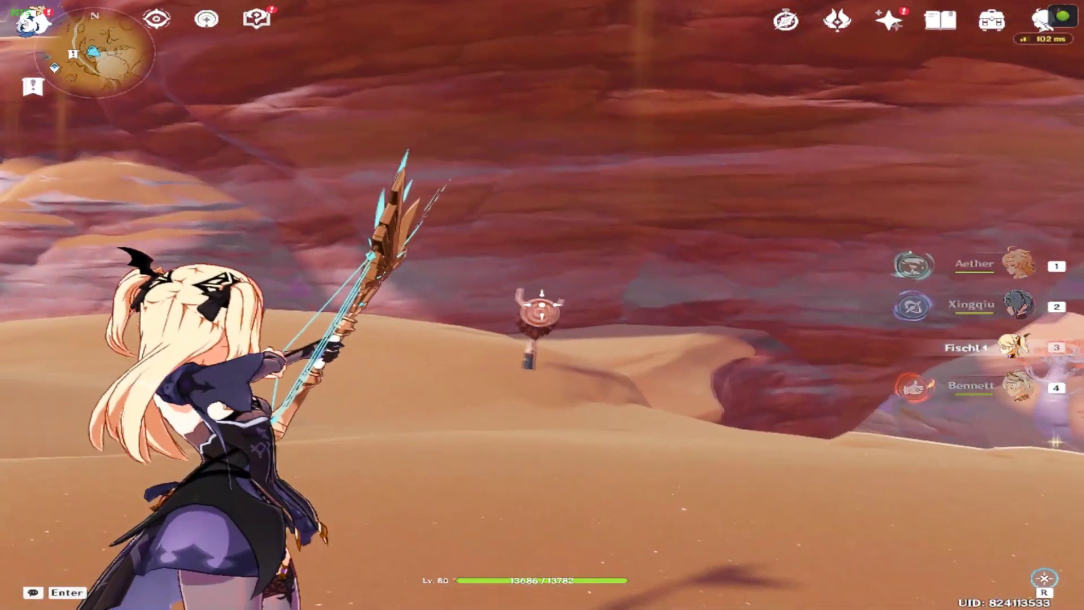
click(541, 305)
click(541, 305)
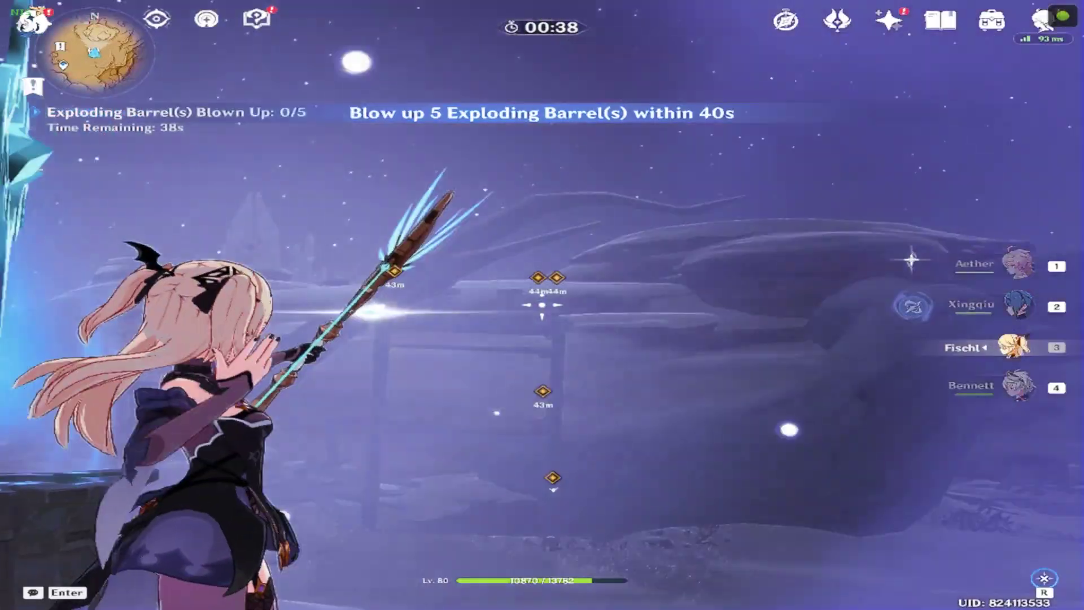
click(541, 305)
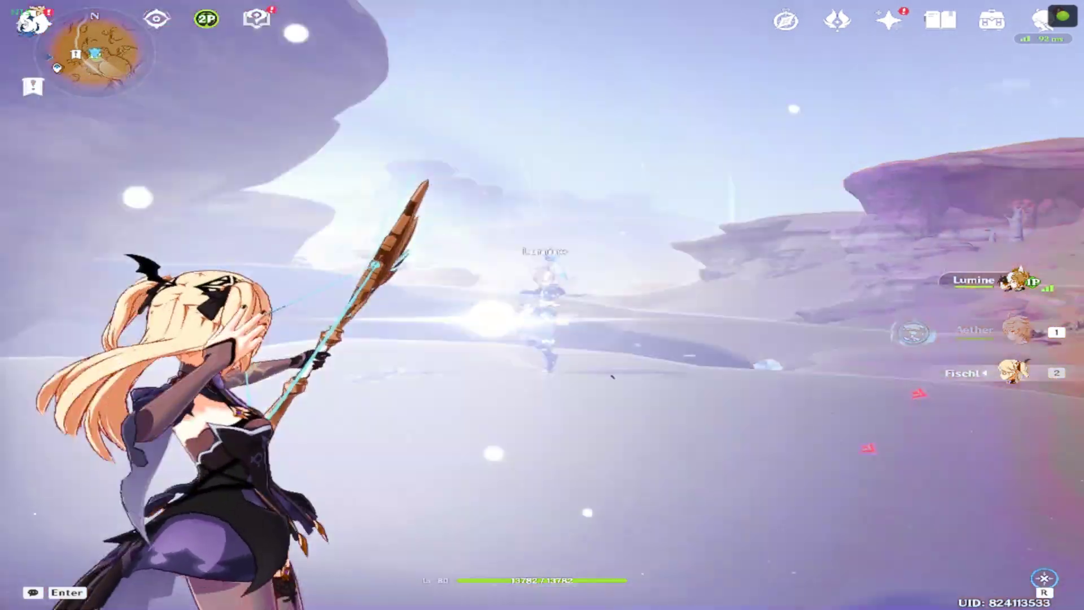
key(r)
key(d)
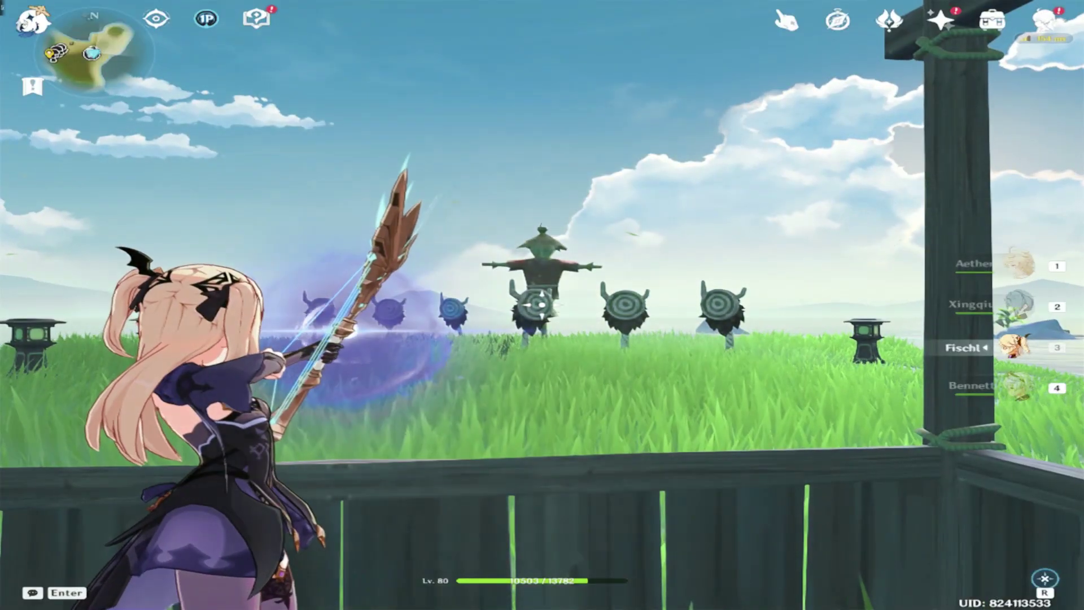